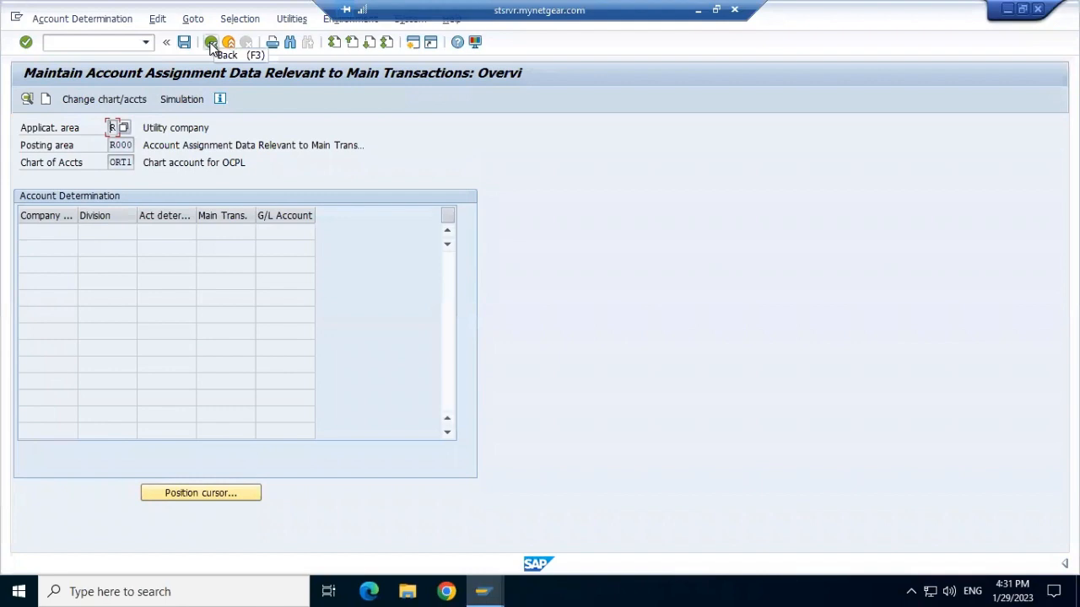
Rerun the account determination transaction from the command history and confirm chart of accounts ORT1 for it.
click(62, 42)
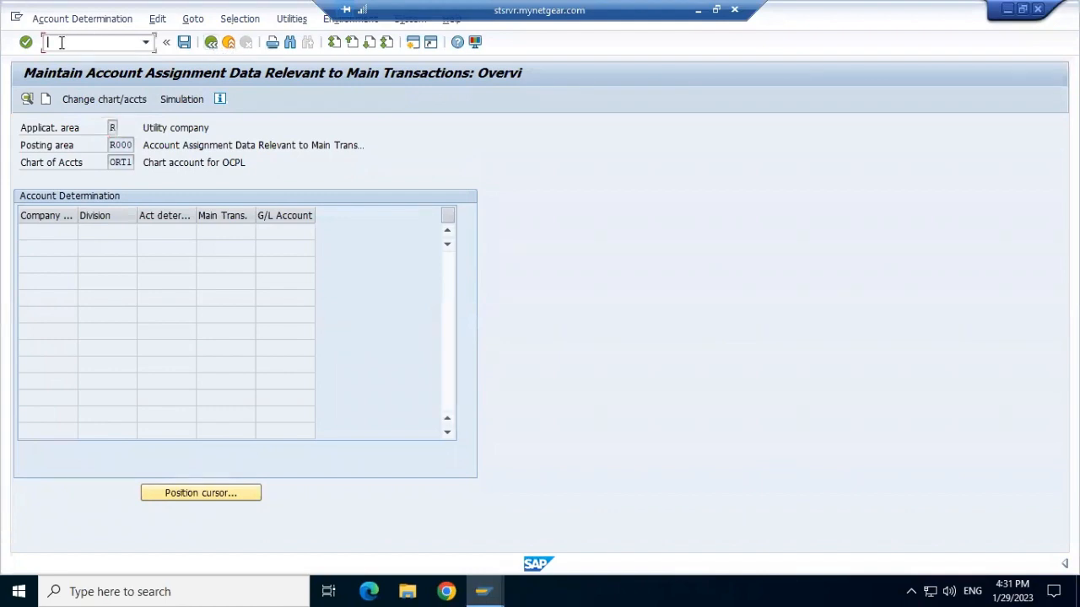
click(144, 44)
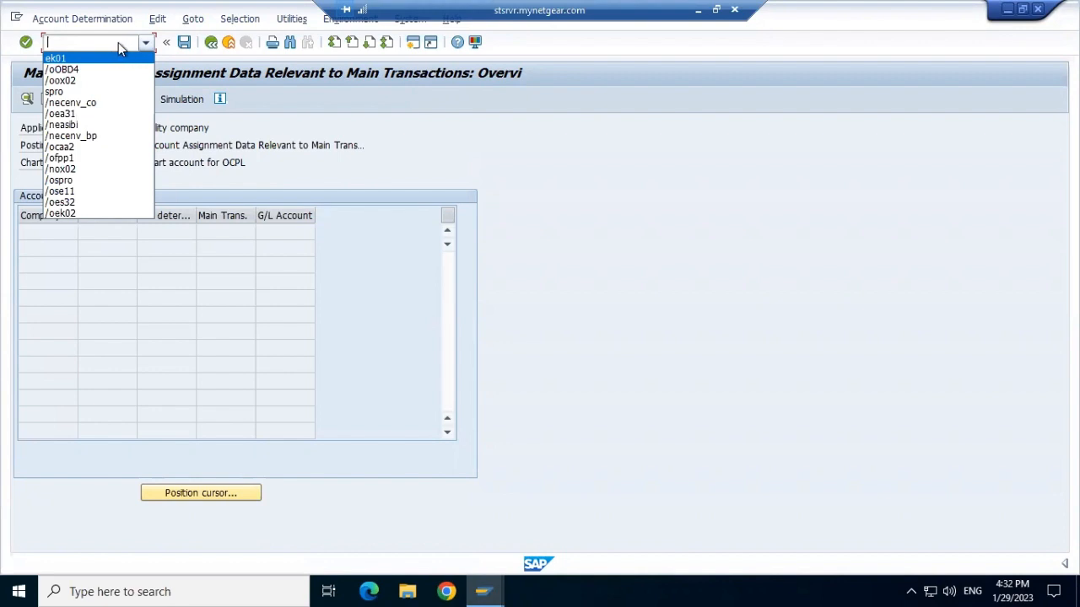
click(119, 42)
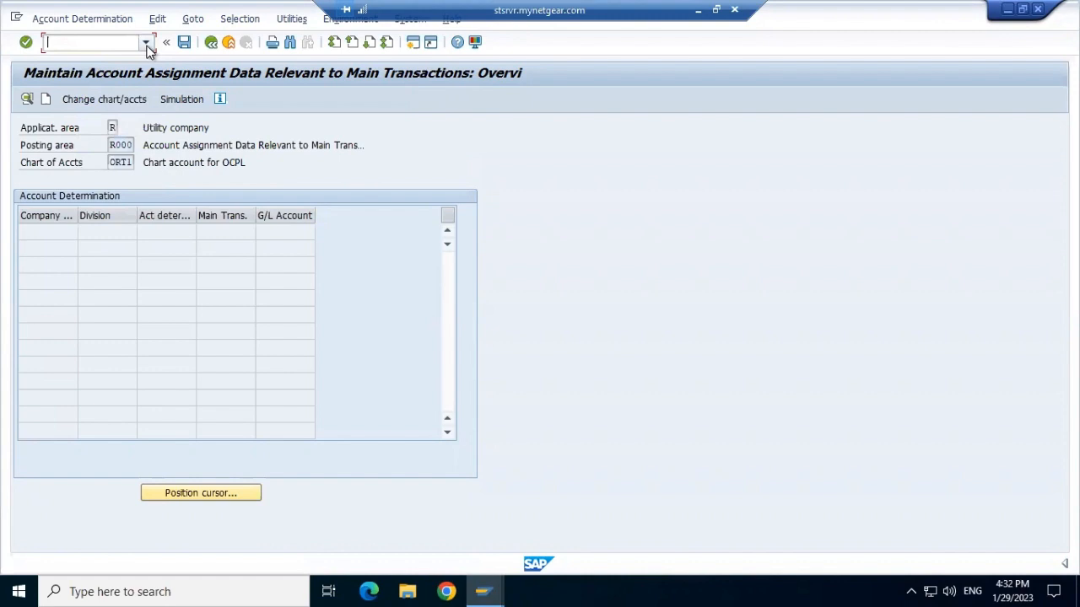
click(146, 43)
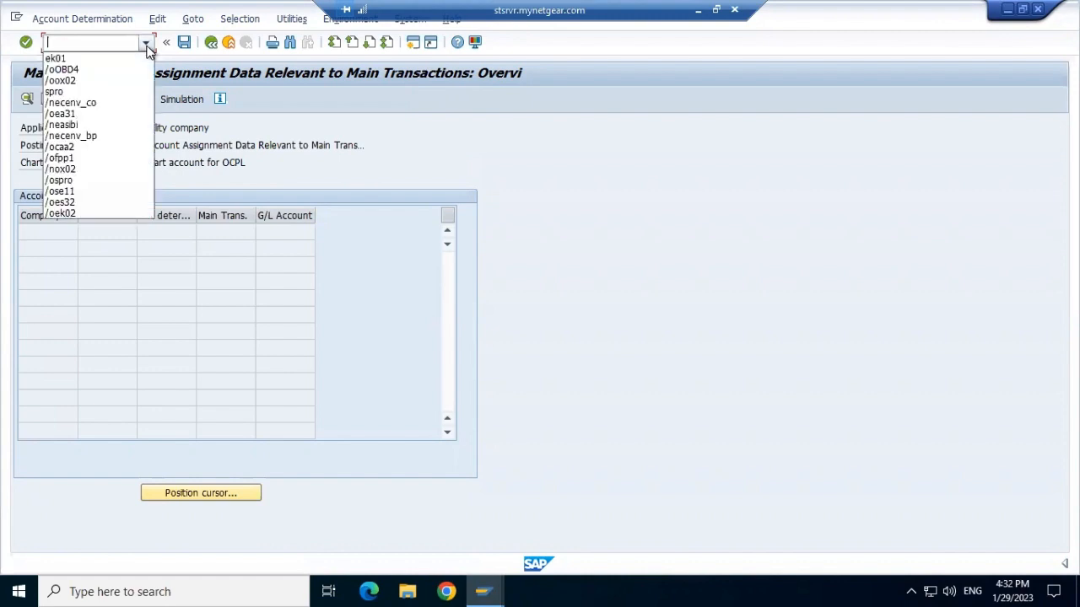
click(71, 107)
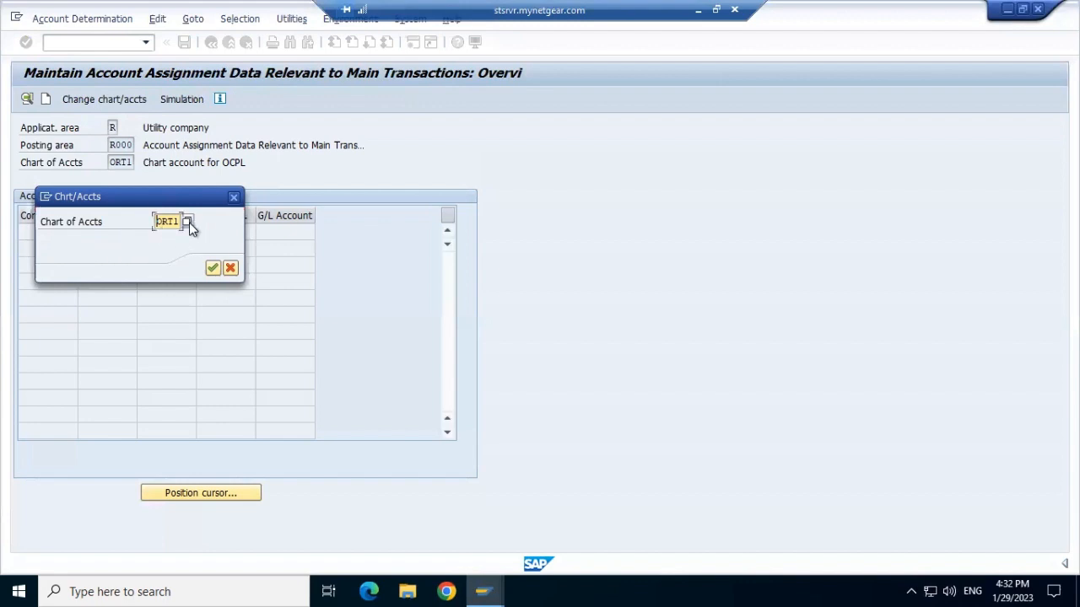
click(213, 269)
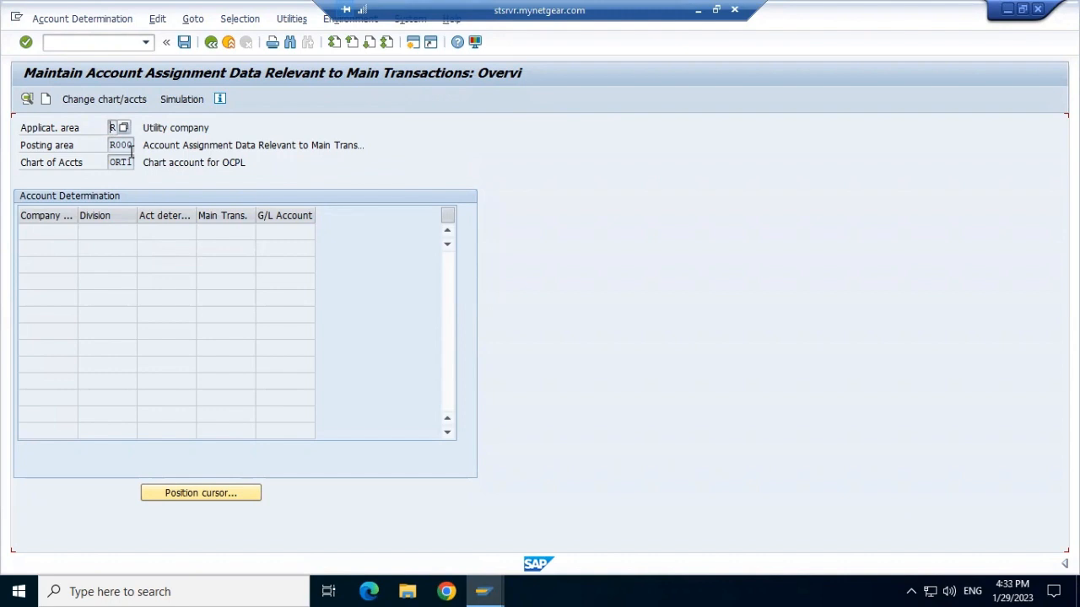
click(95, 100)
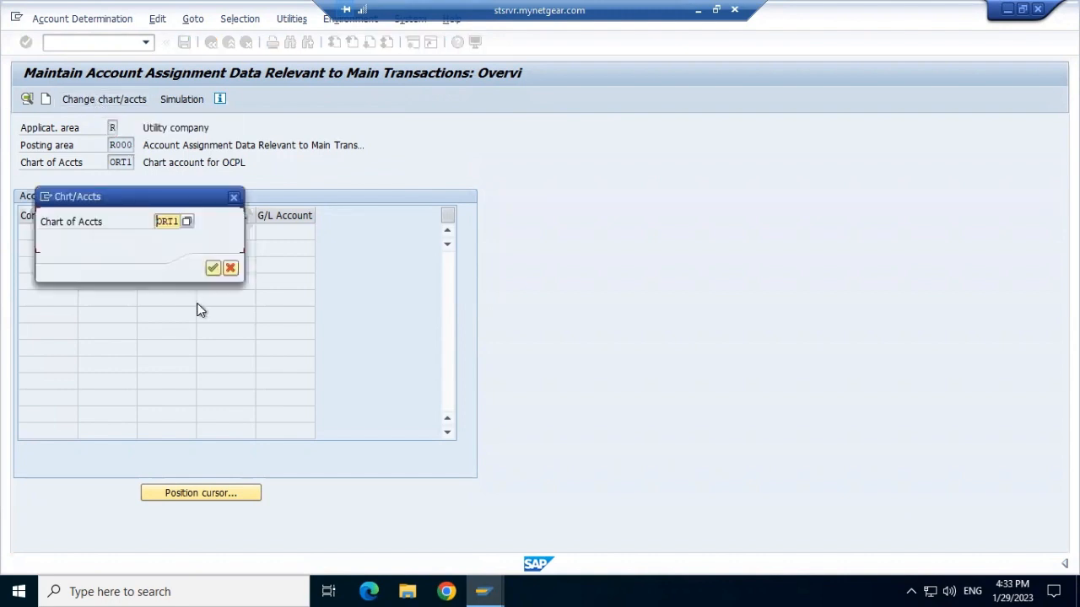
click(208, 269)
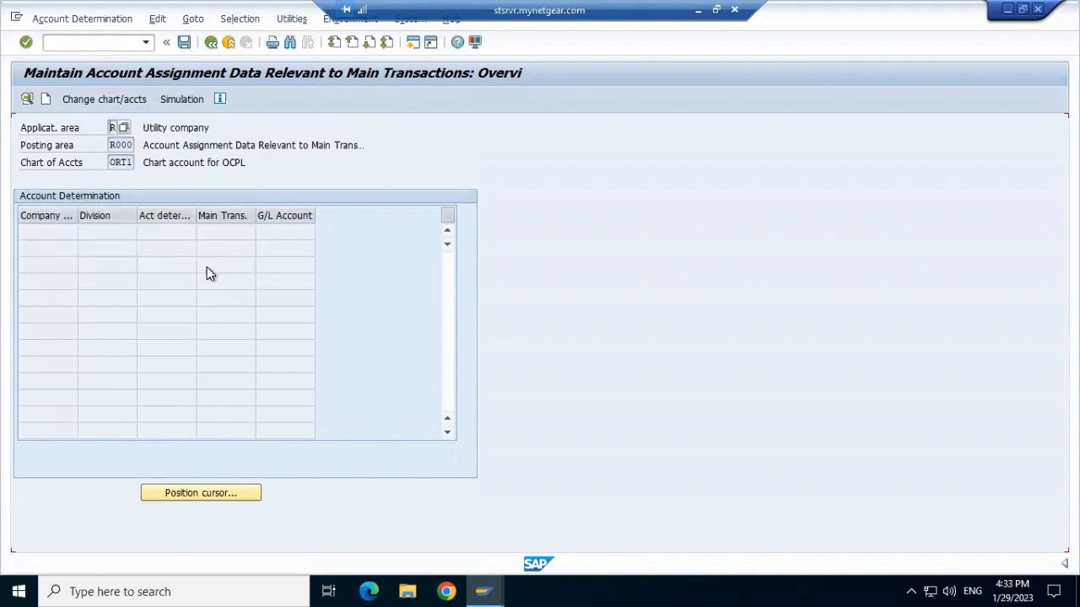
Start a new account determination entry and pick company code ORT1 by searching the company code list.
click(47, 100)
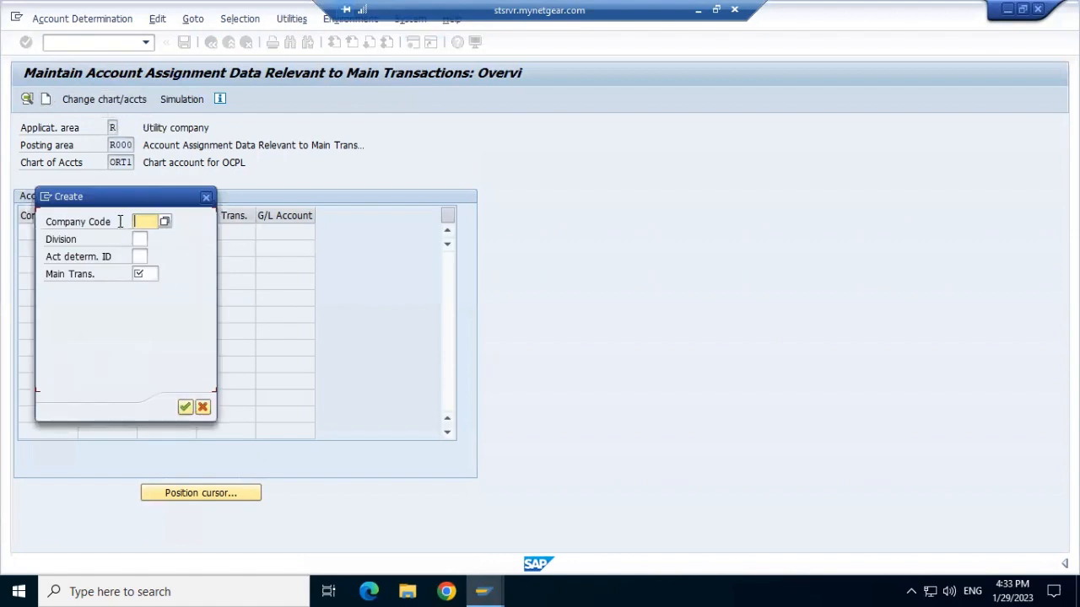
drag(113, 198, 376, 253)
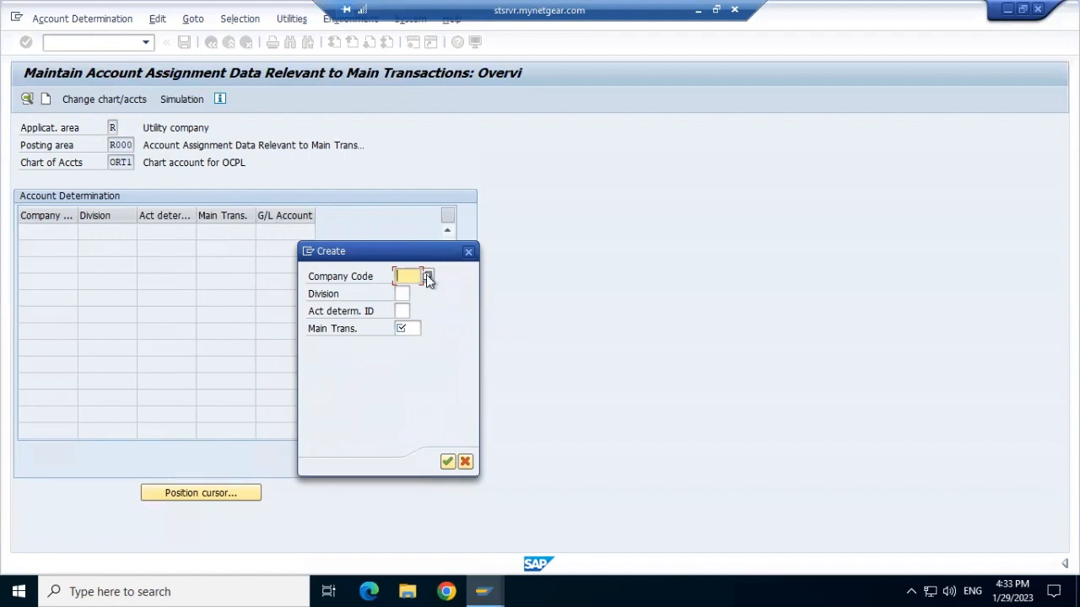
click(428, 278)
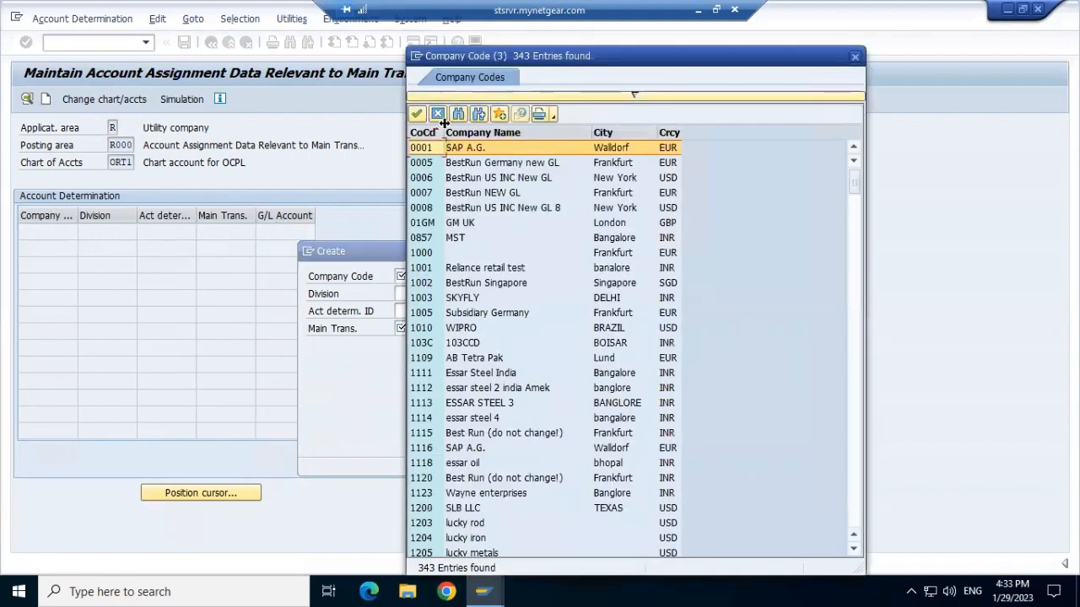
click(458, 115)
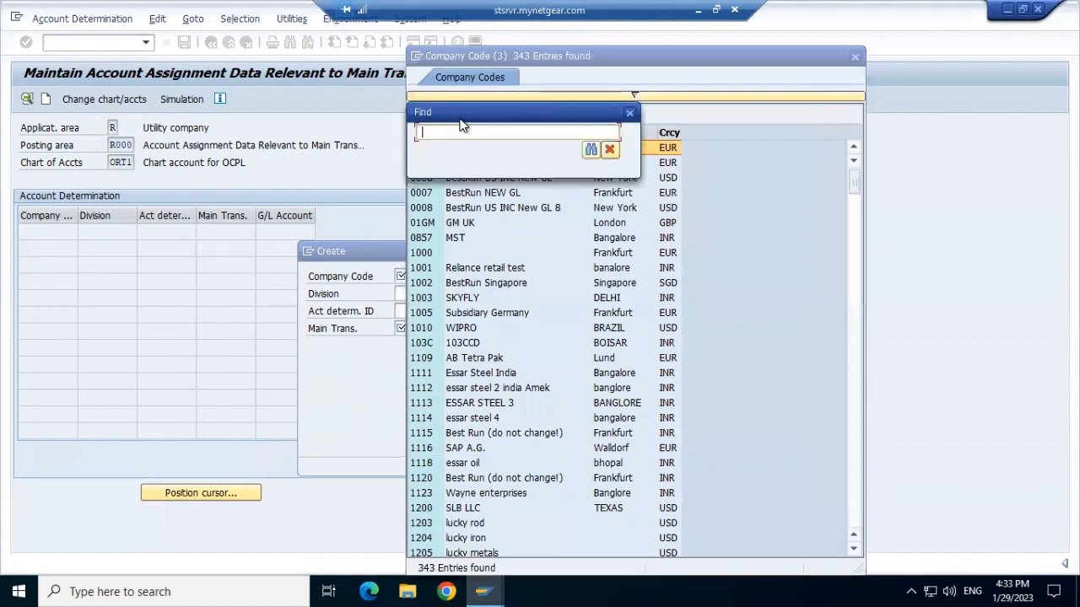
text(ORT1)
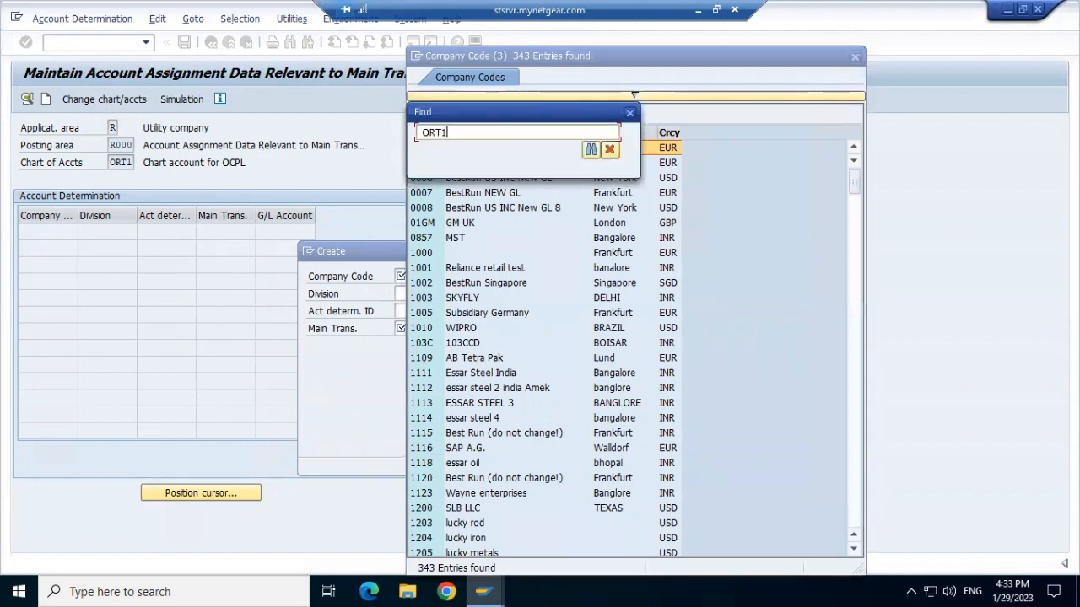
click(592, 150)
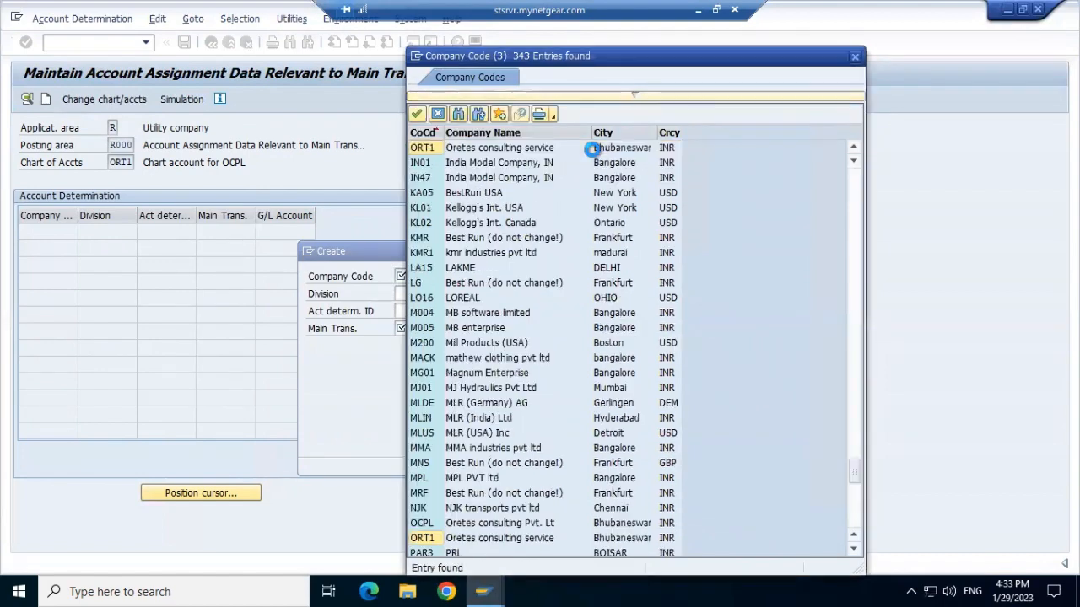
click(415, 115)
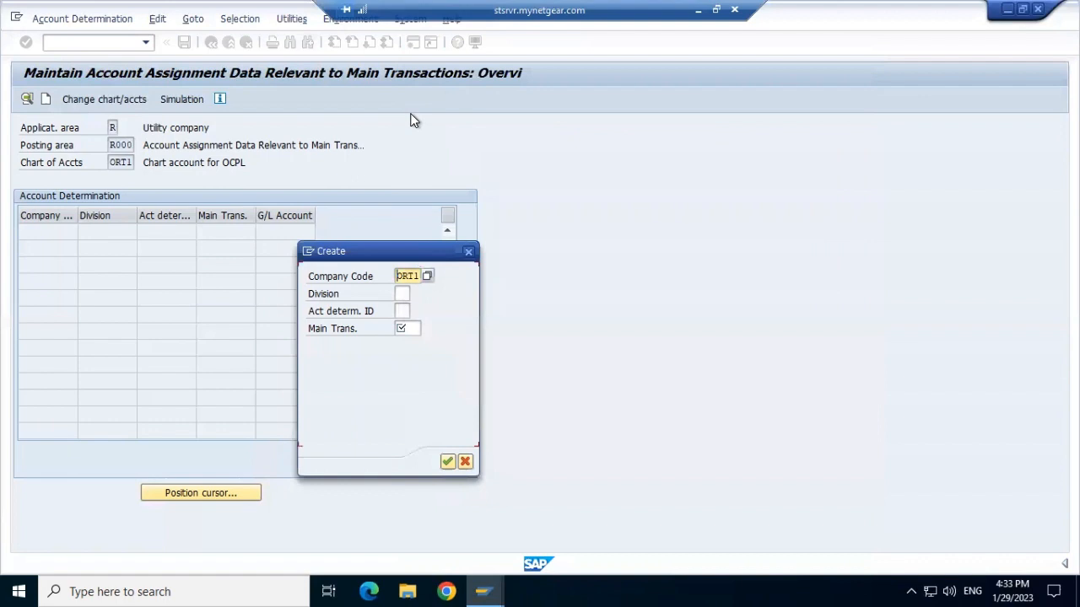
Try to fill in division, account determination ID 01 and main transaction, then close the create dialog.
click(401, 294)
click(416, 294)
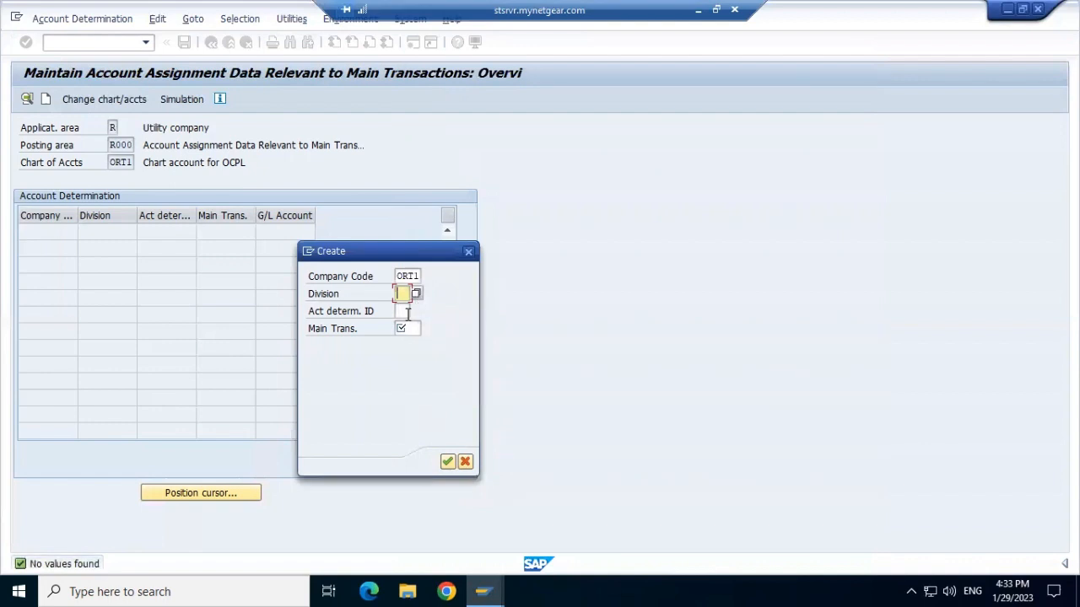
click(408, 312)
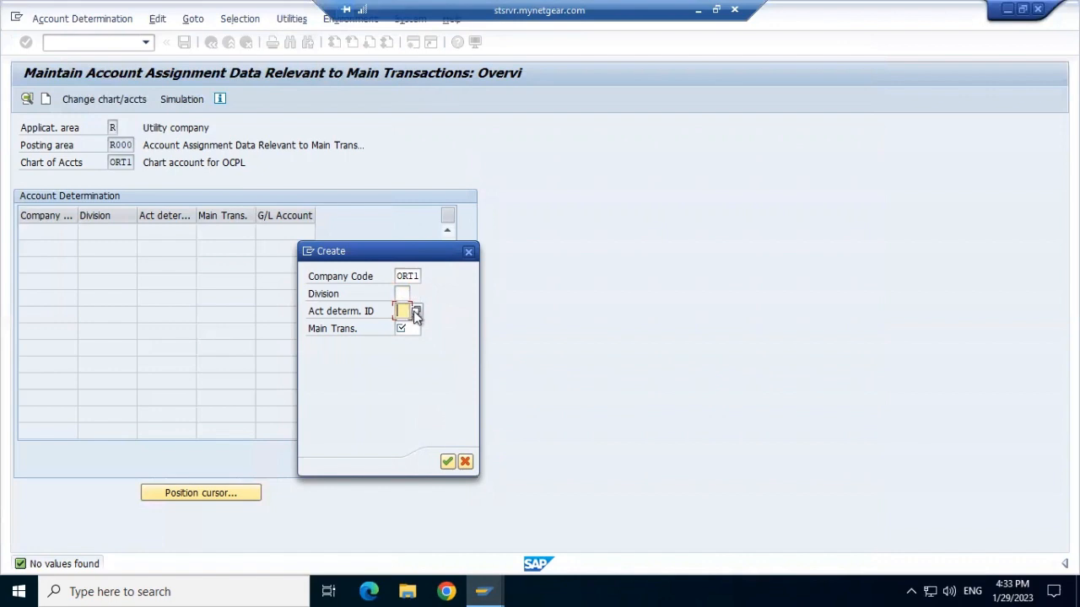
click(414, 312)
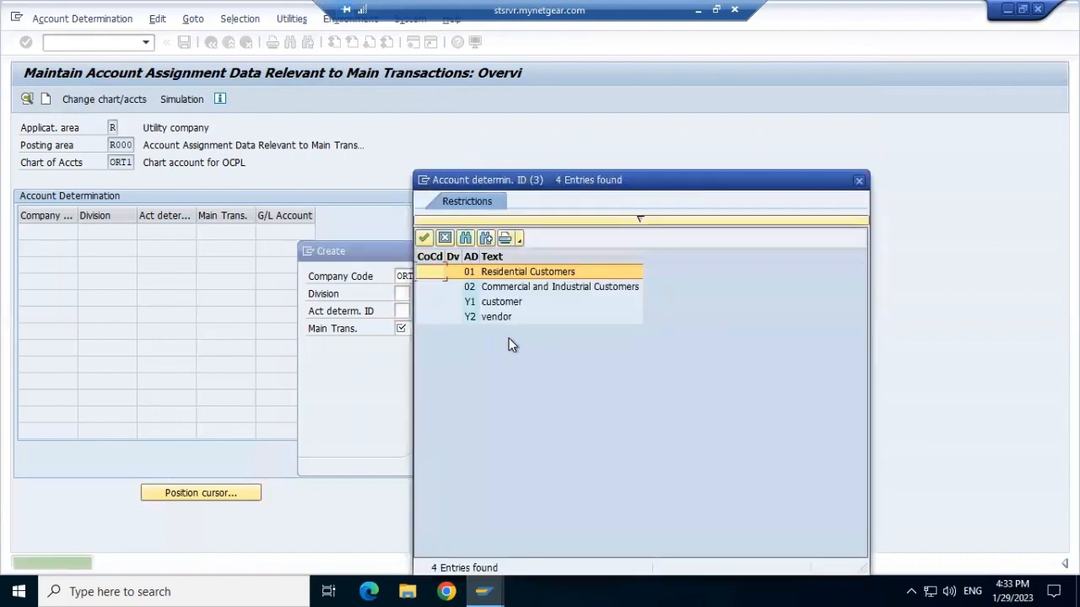
click(423, 241)
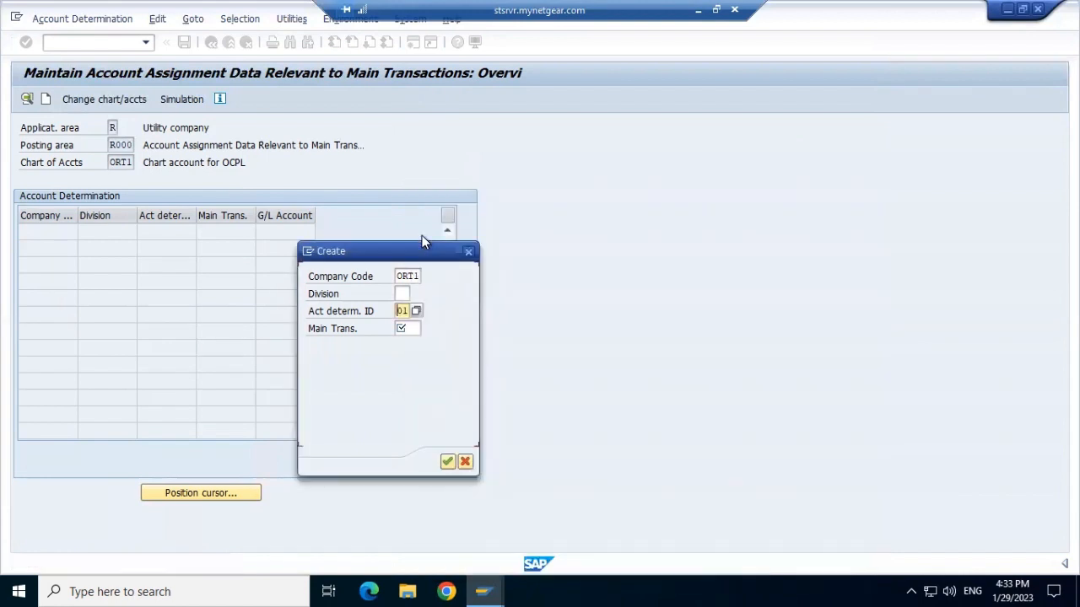
click(410, 329)
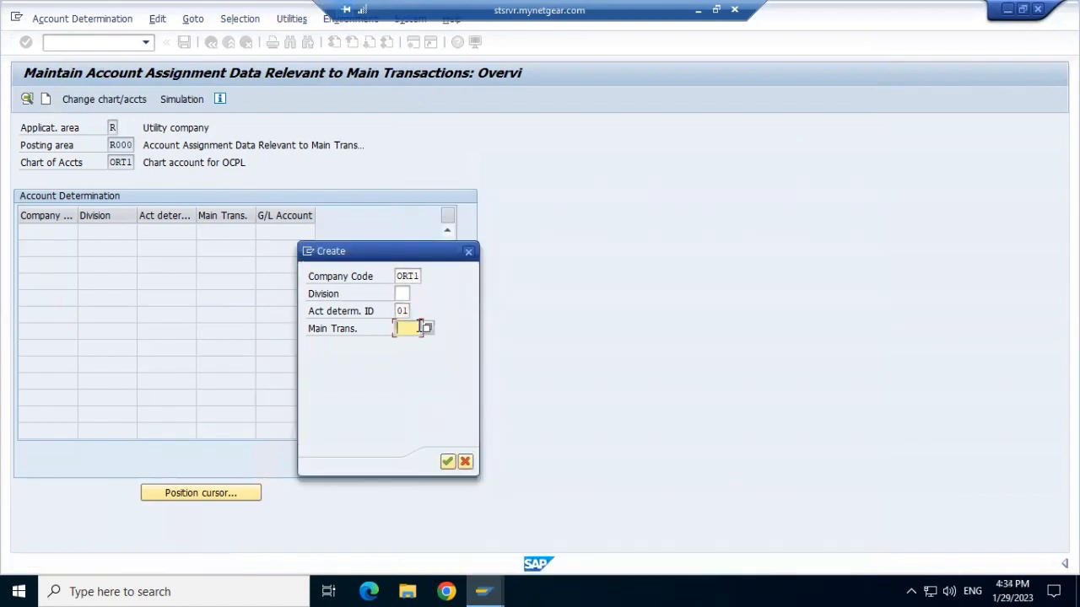
click(428, 330)
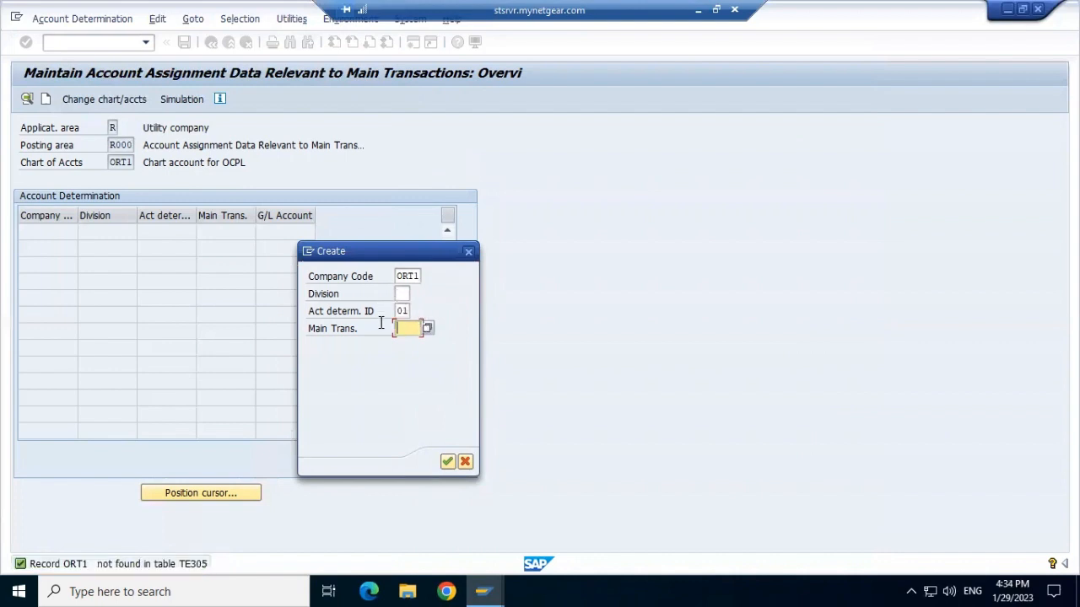
click(469, 251)
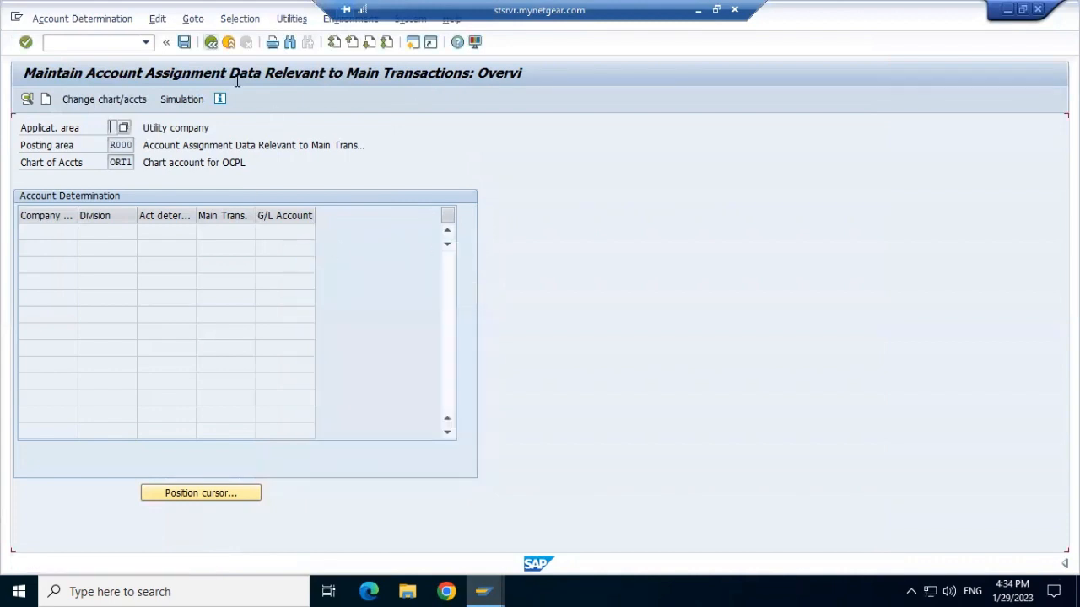
Leave the transaction and switch to the Display IMG window.
click(211, 41)
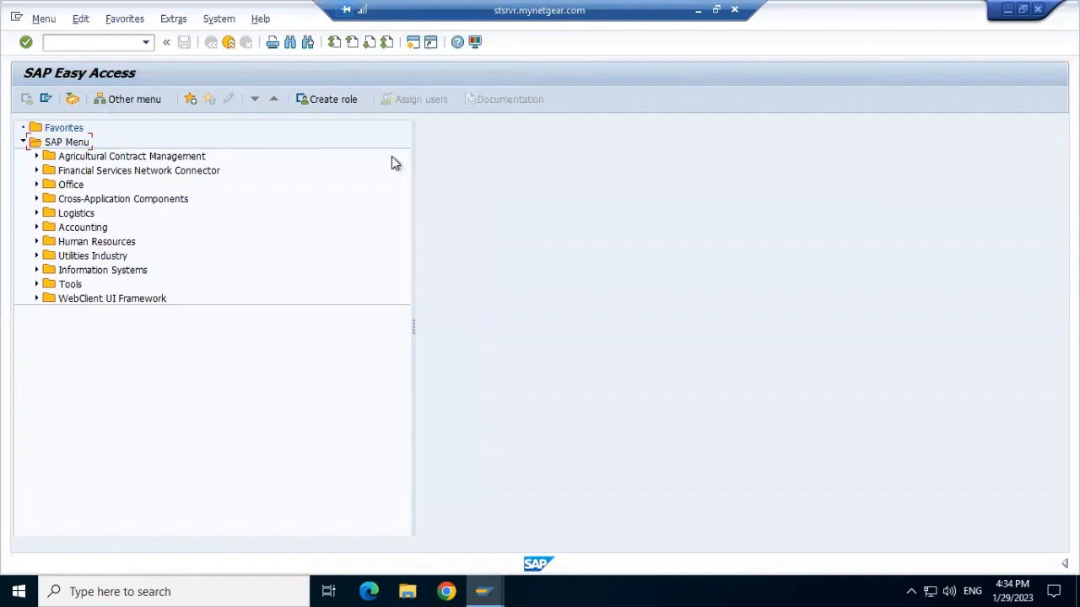
mouse_move(495, 584)
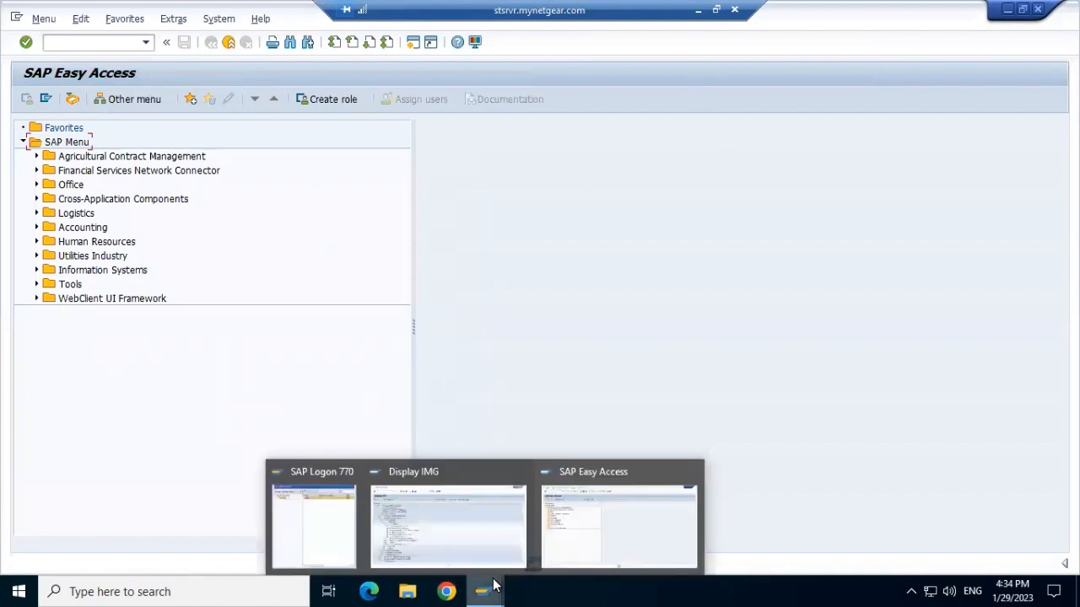
click(470, 558)
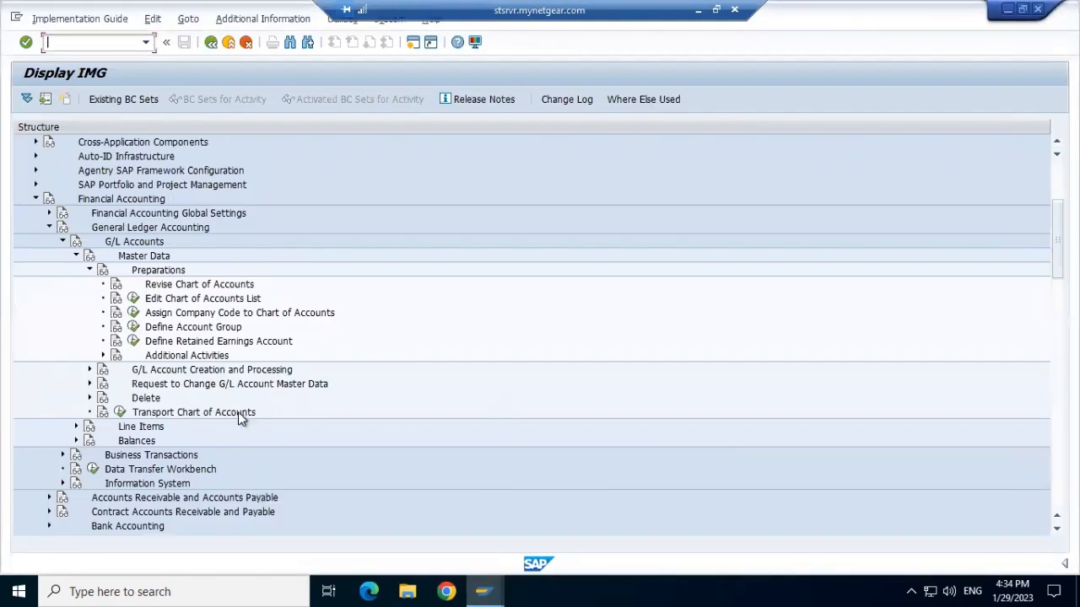
Collapse the General Ledger Accounting branch of the IMG structure.
click(90, 270)
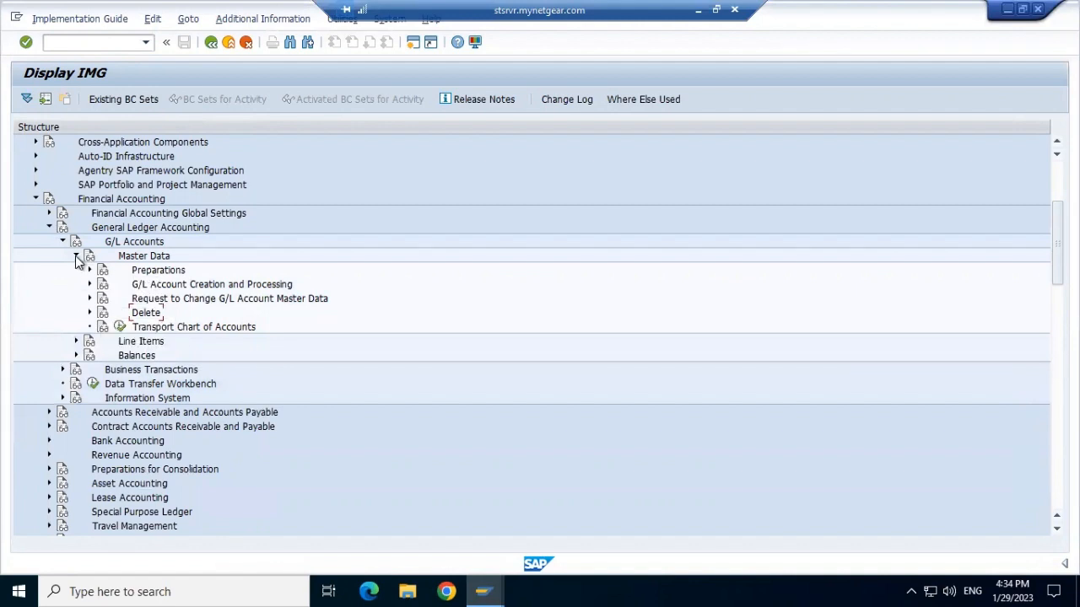
click(76, 257)
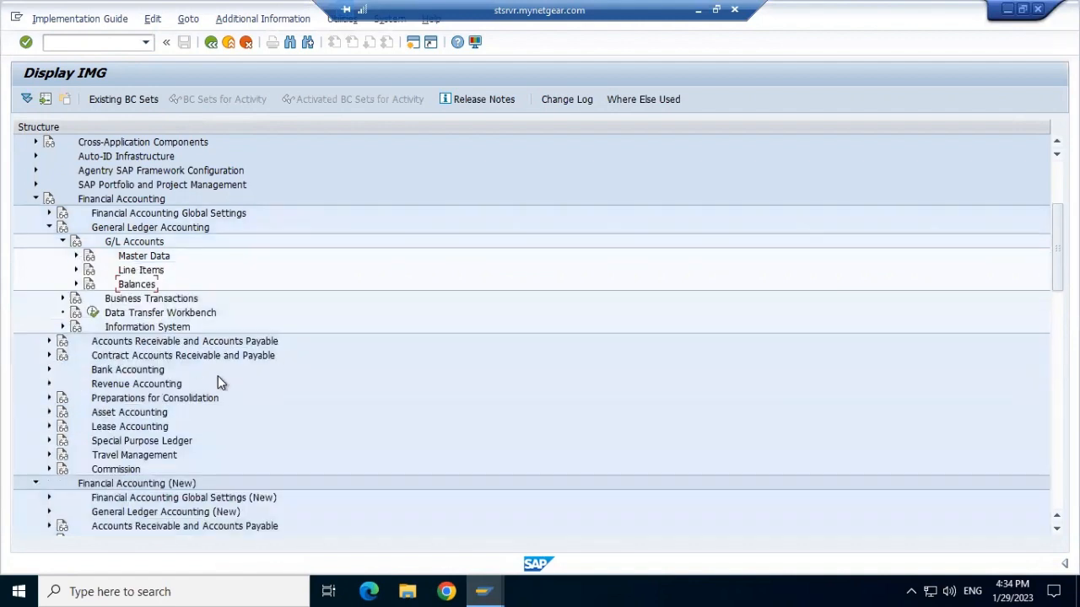
click(63, 242)
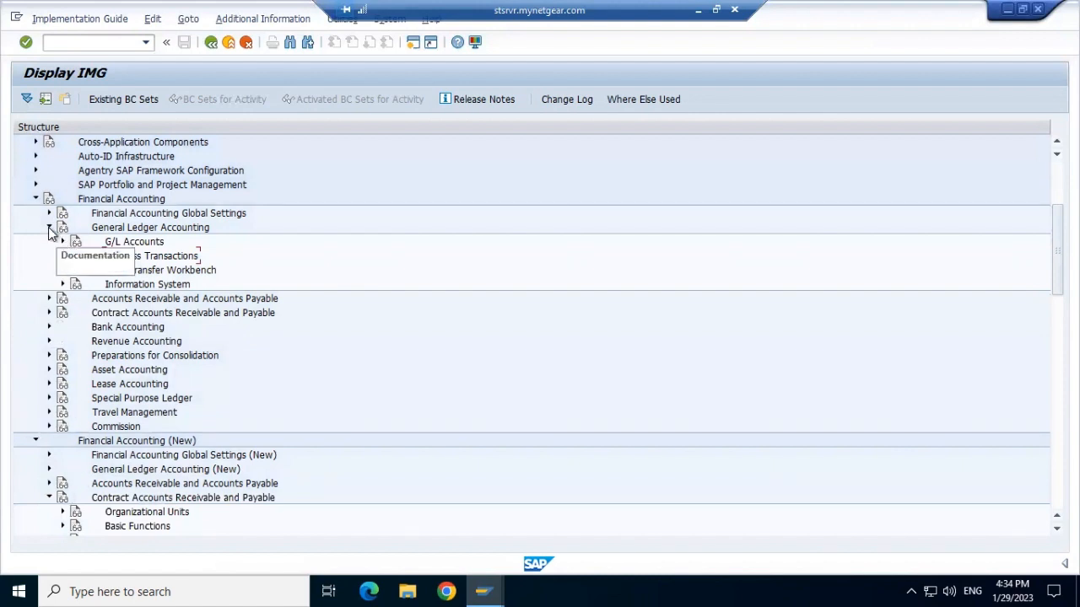
click(48, 227)
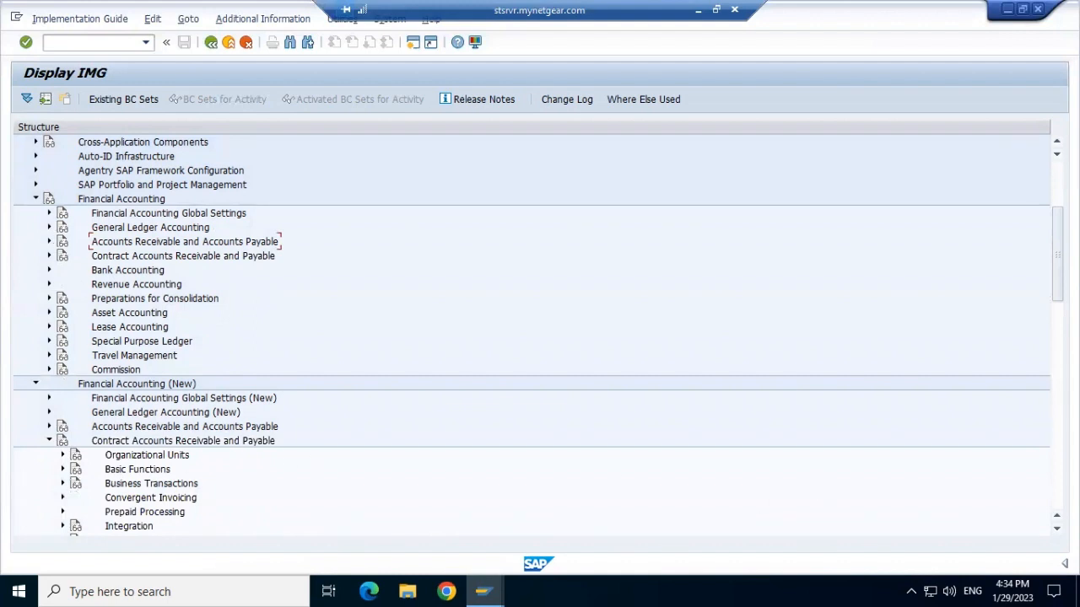
Browse Contract Accounts Receivable and Payable's Organizational Units and Basic Functions > Contract Accounts nodes.
scroll(531, 334, down, 3)
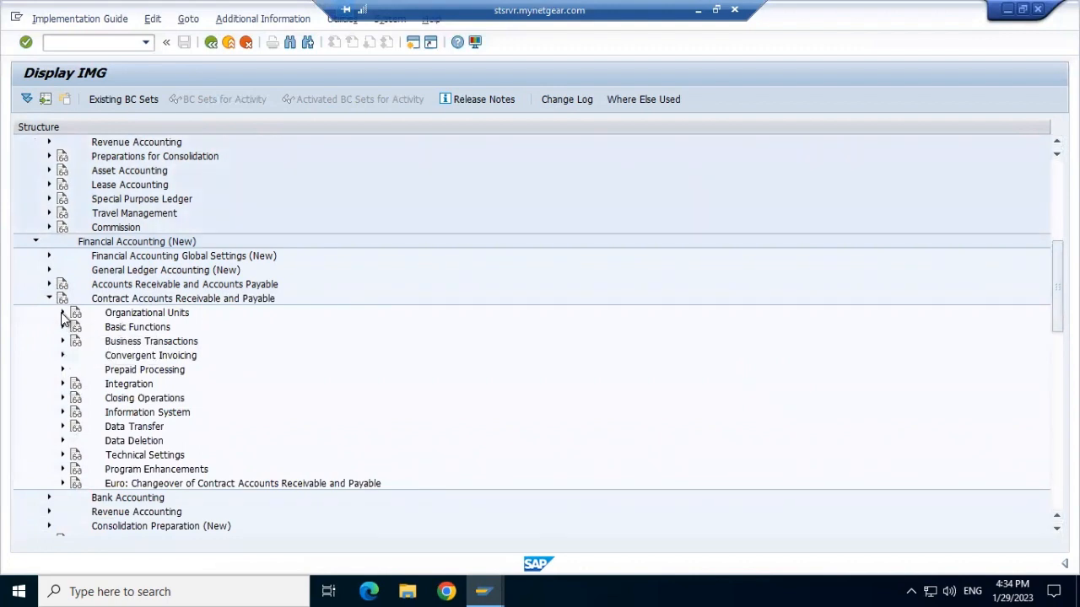
click(63, 313)
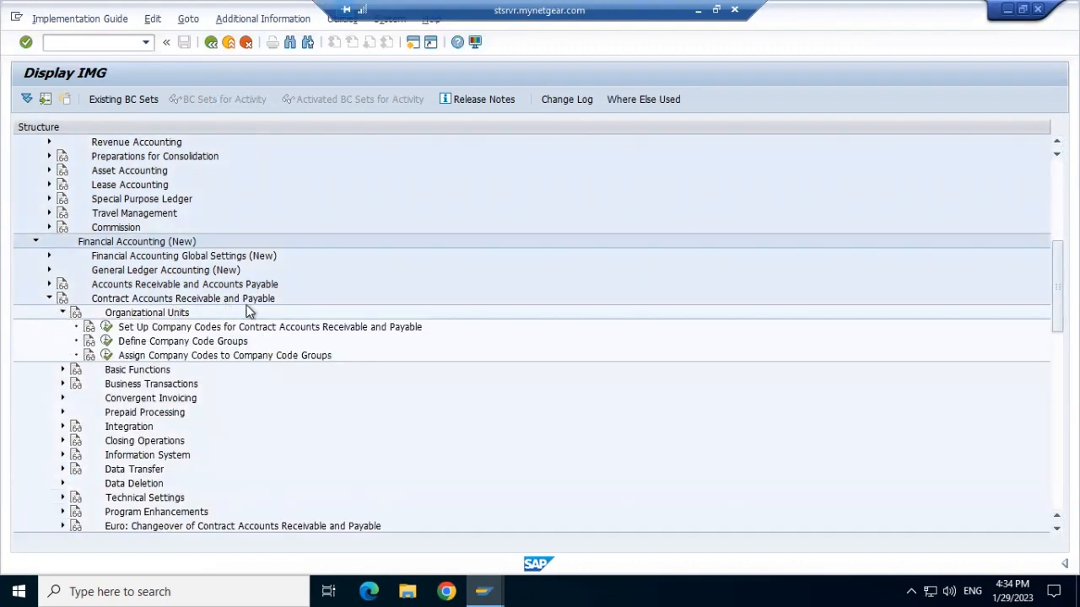
click(62, 314)
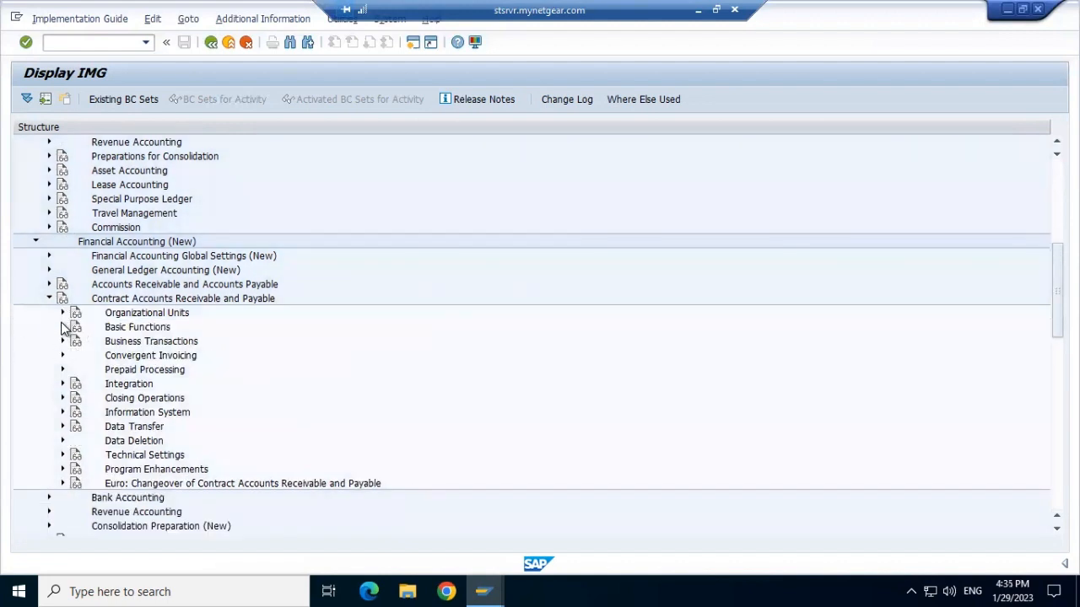
click(63, 329)
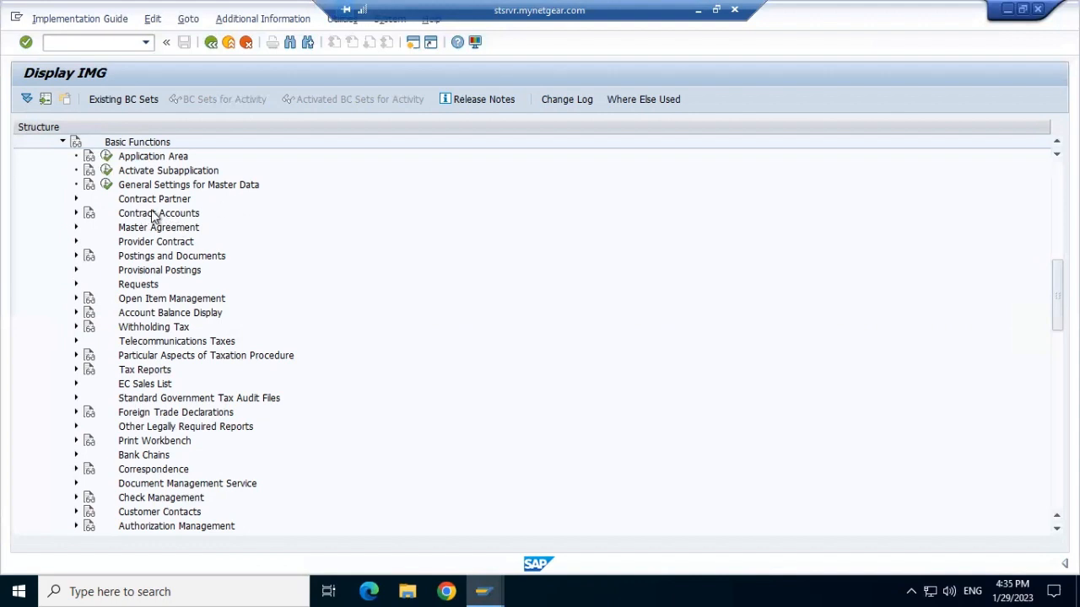
click(76, 213)
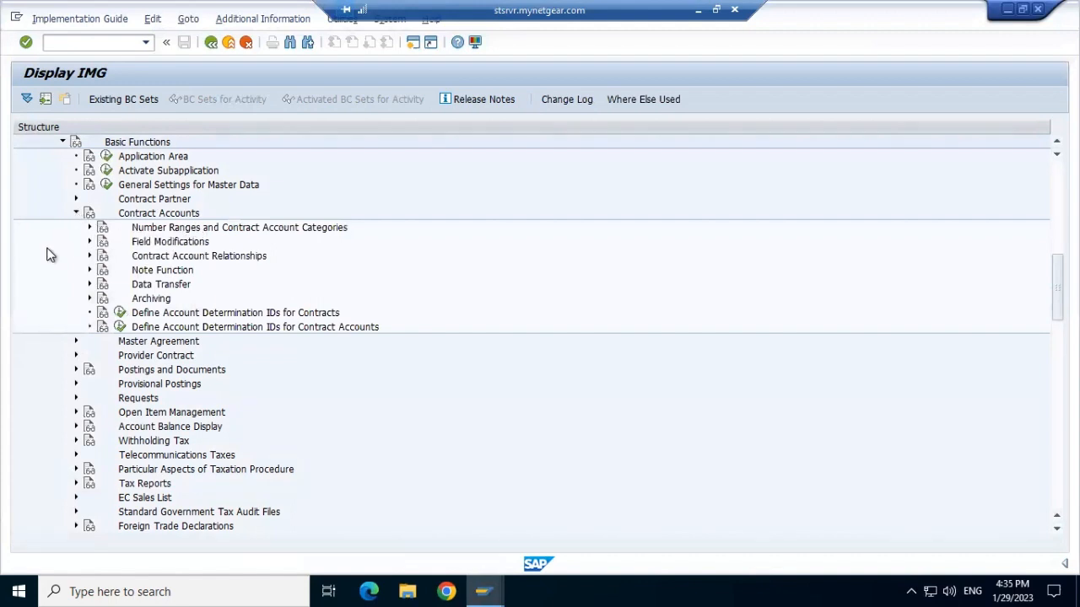
click(76, 214)
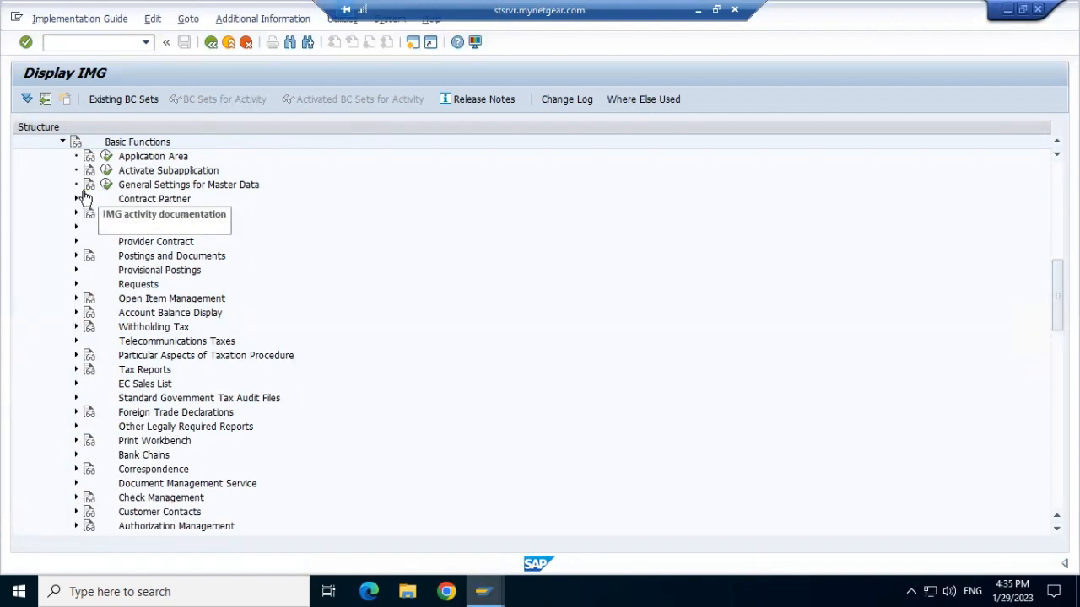
Open the General Settings for Master Data activity and return to the IMG structure.
click(105, 185)
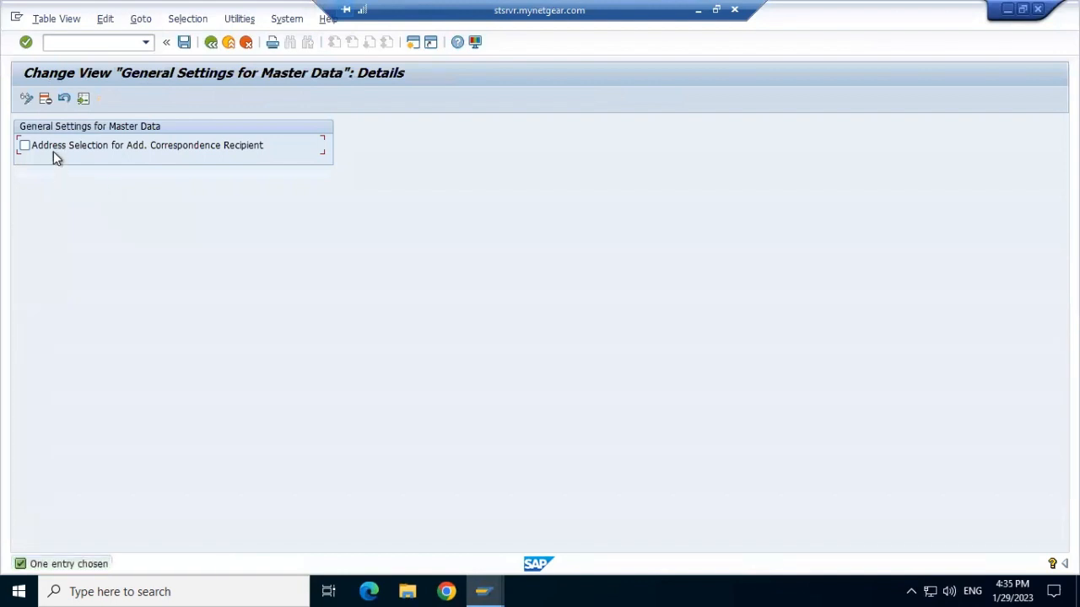
click(62, 99)
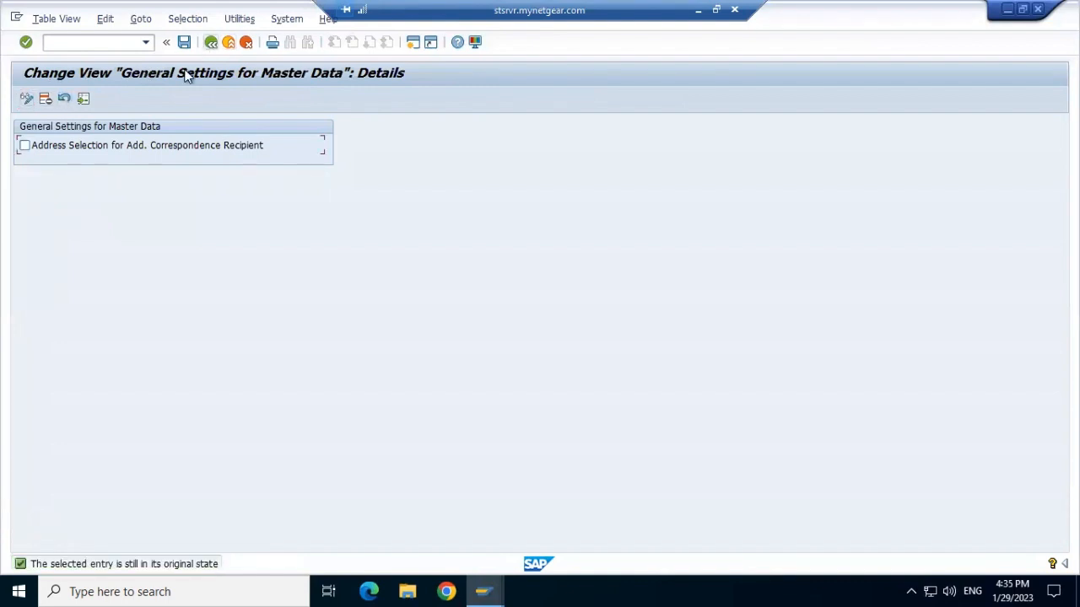
key(F3)
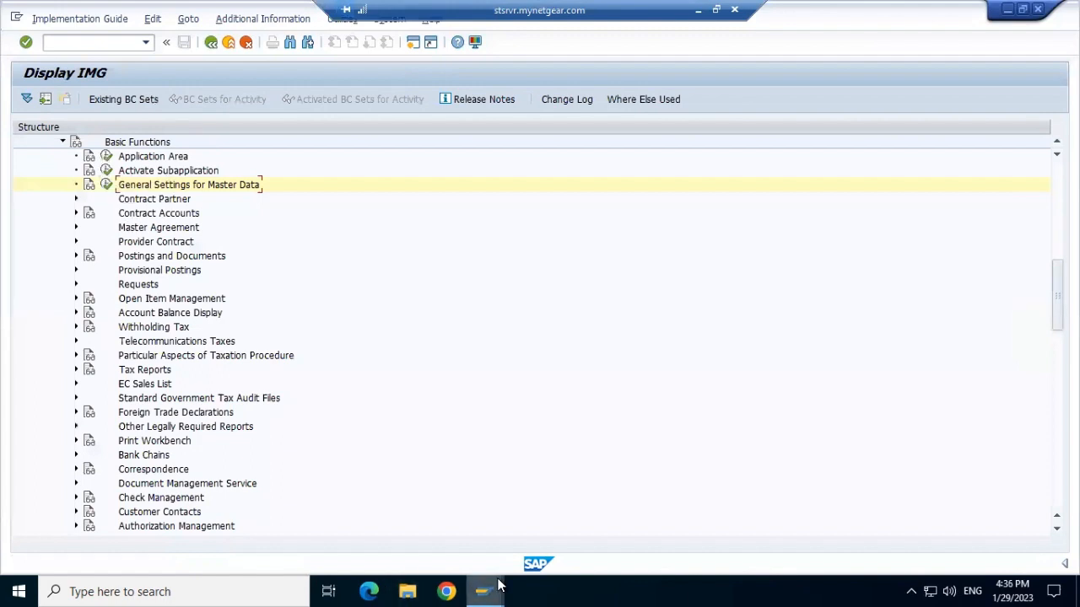
Switch to the other SAP session and run transaction EK01 for main transaction account determination.
mouse_move(499, 584)
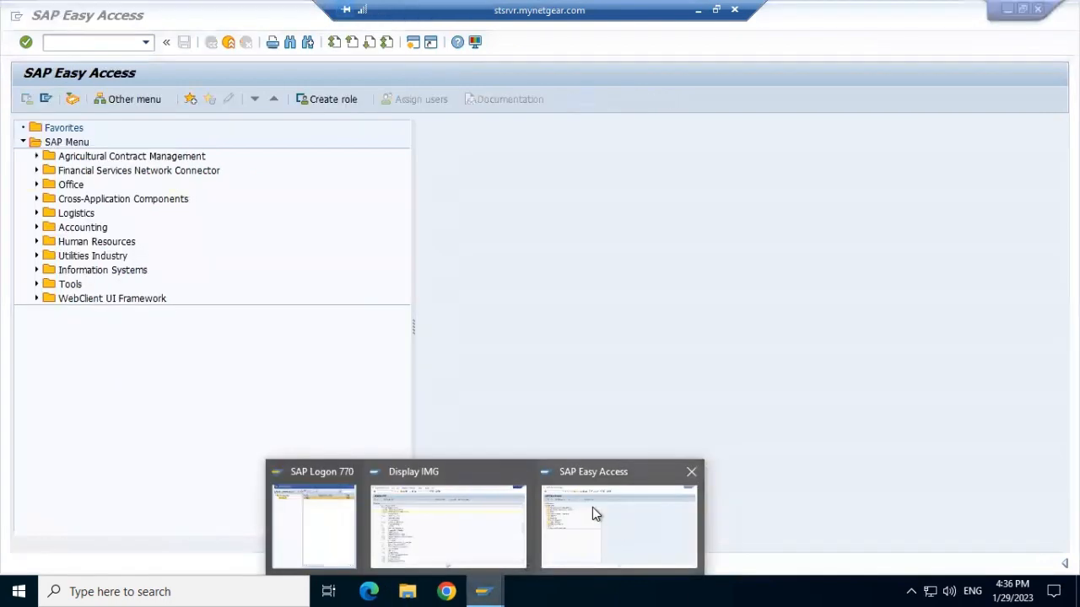
click(592, 507)
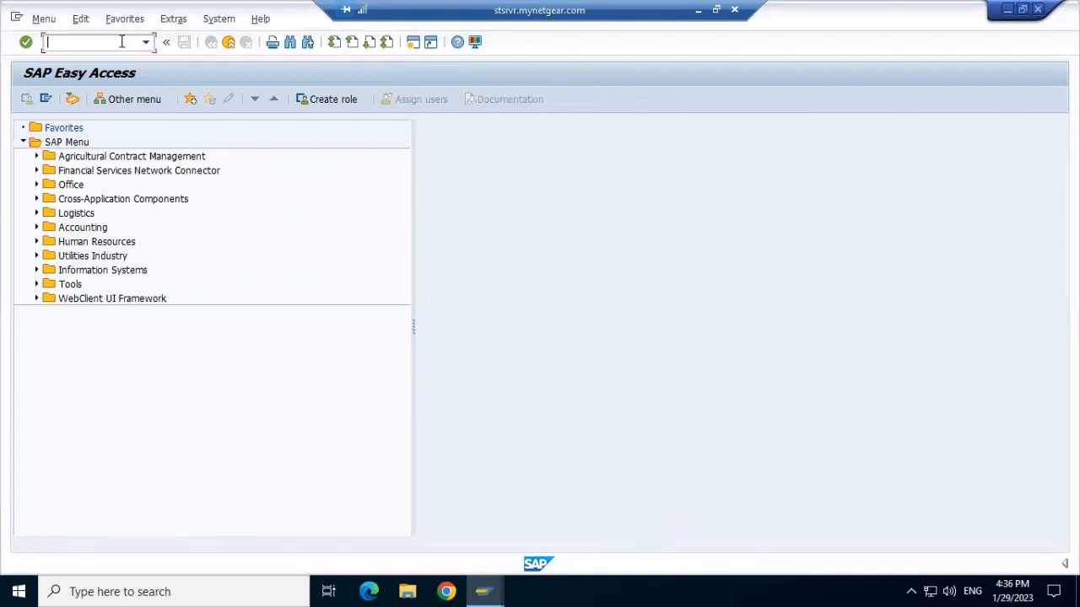
text(ek01)
key(Return)
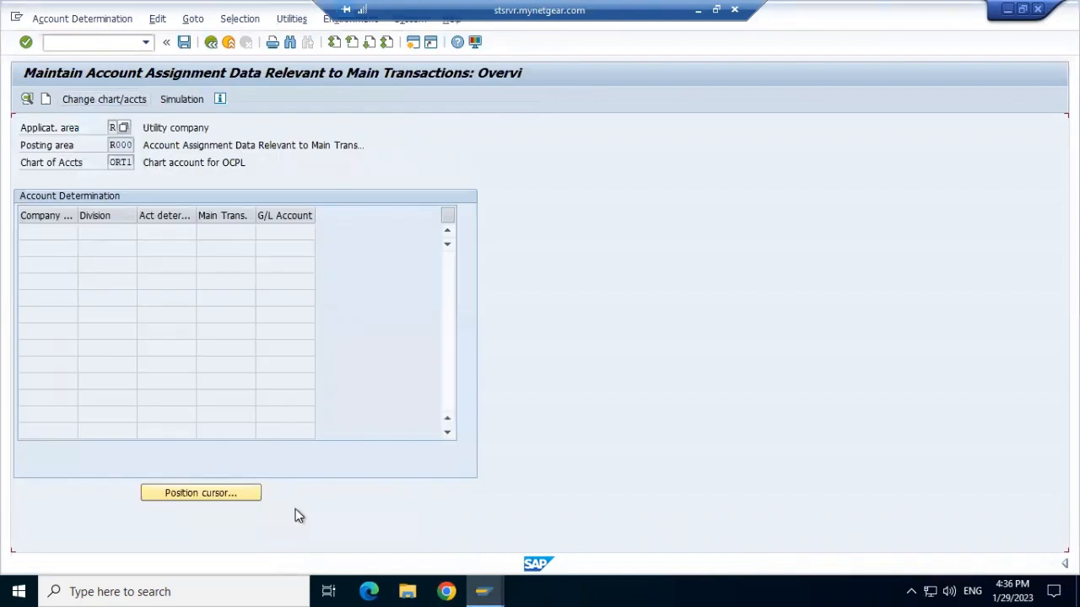
key(F3)
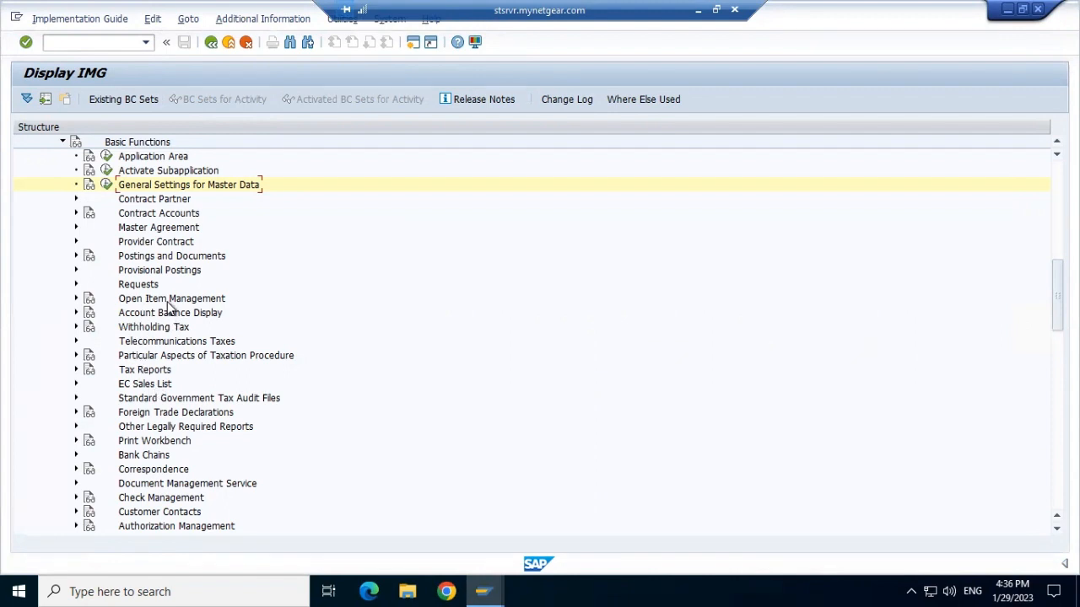
Collapse the Basic Functions node and bring the Financial Accounting branches of the IMG into view.
click(61, 142)
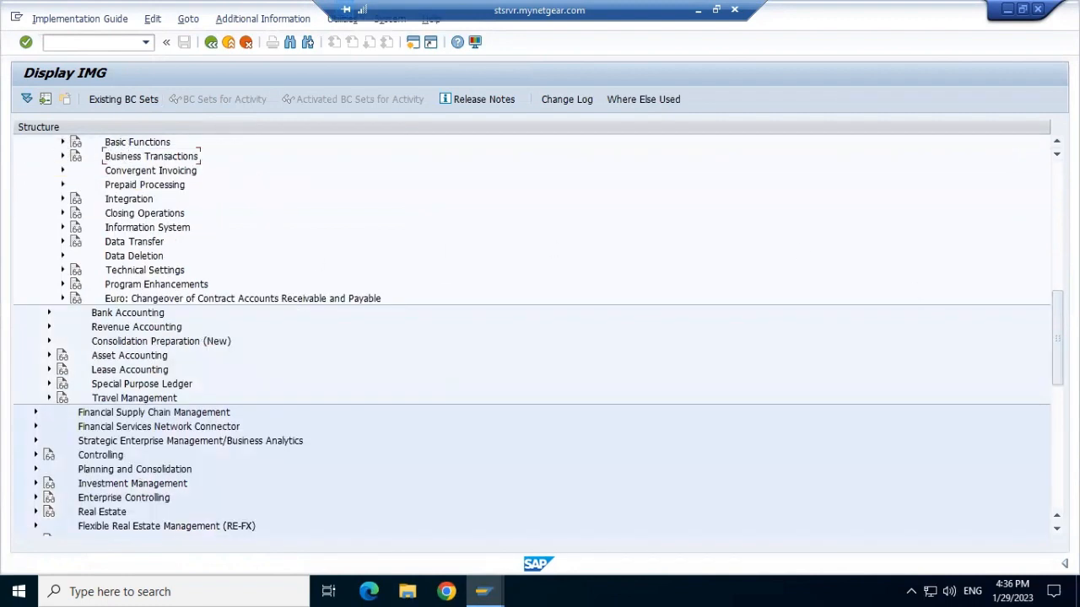
scroll(531, 337, up, 9)
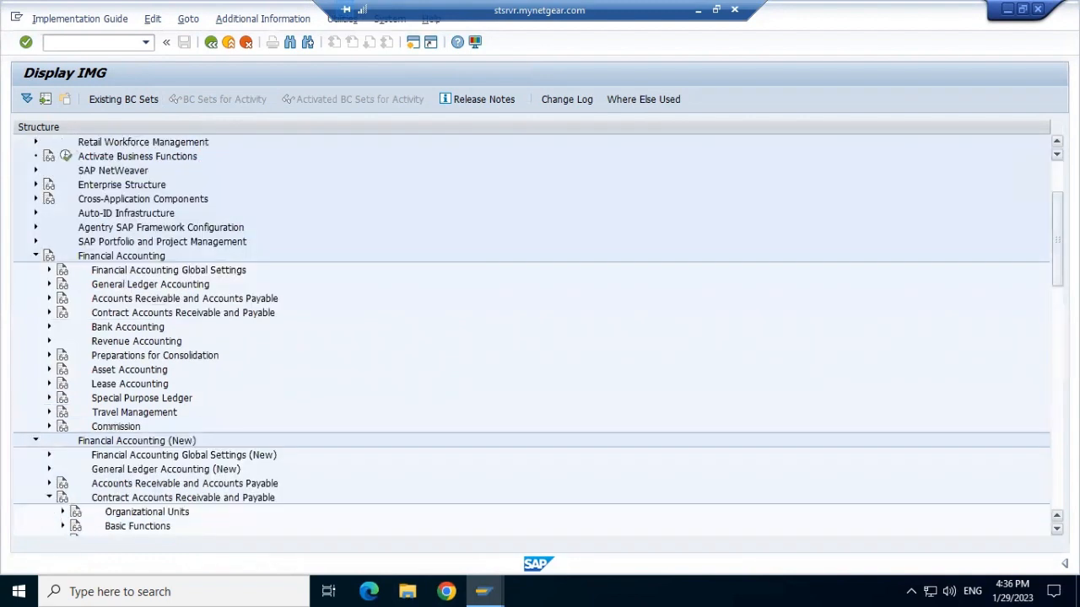
scroll(952, 147, up, 3)
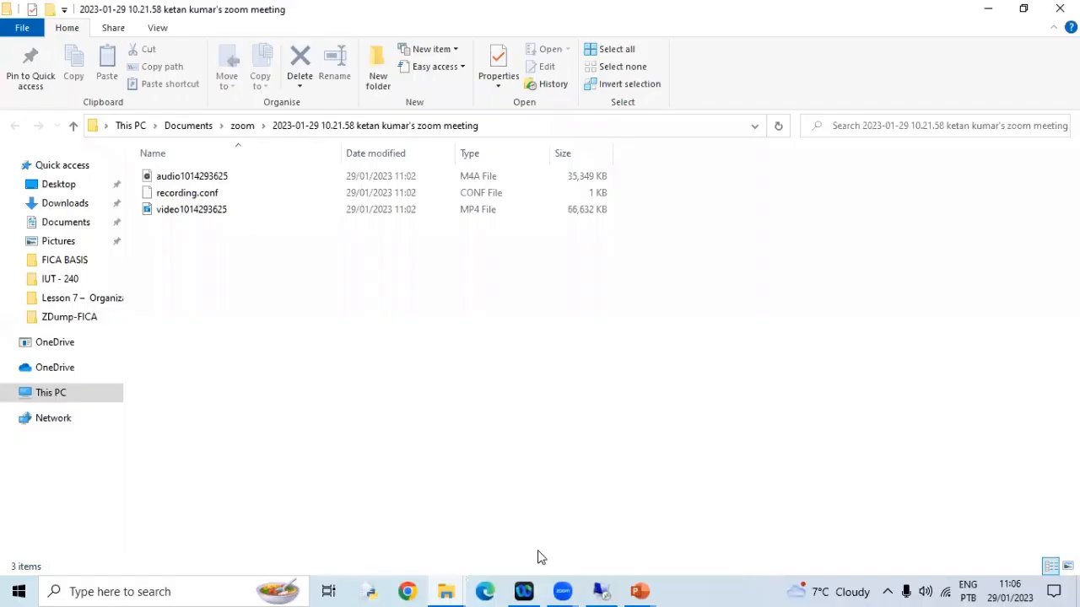
Consult the Set up Chart of account slides for the OB29 fiscal year variant menu path, then return to SAP.
mouse_move(641, 590)
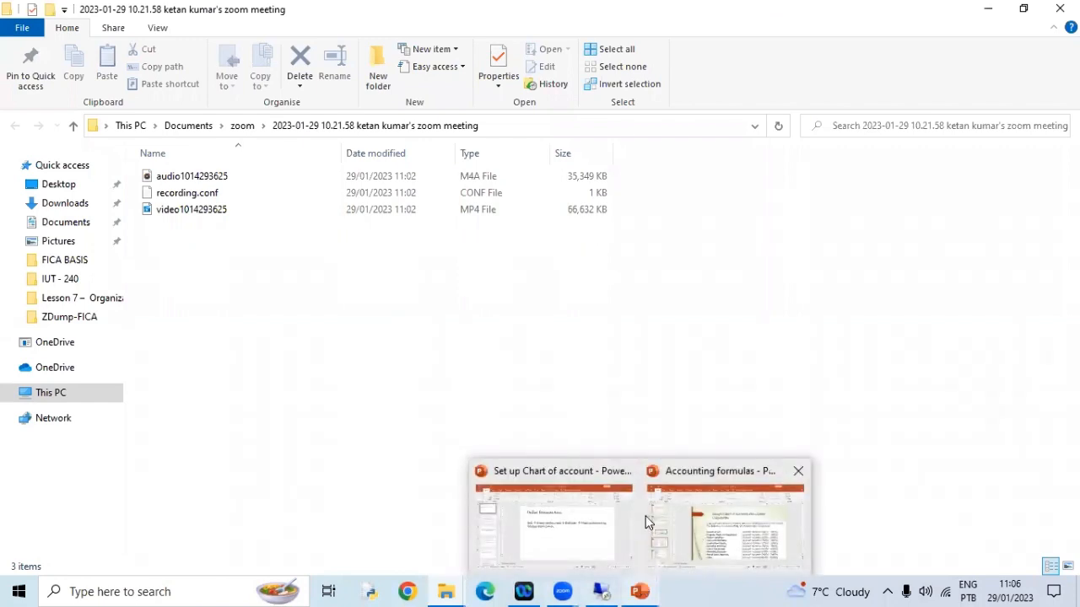
click(561, 523)
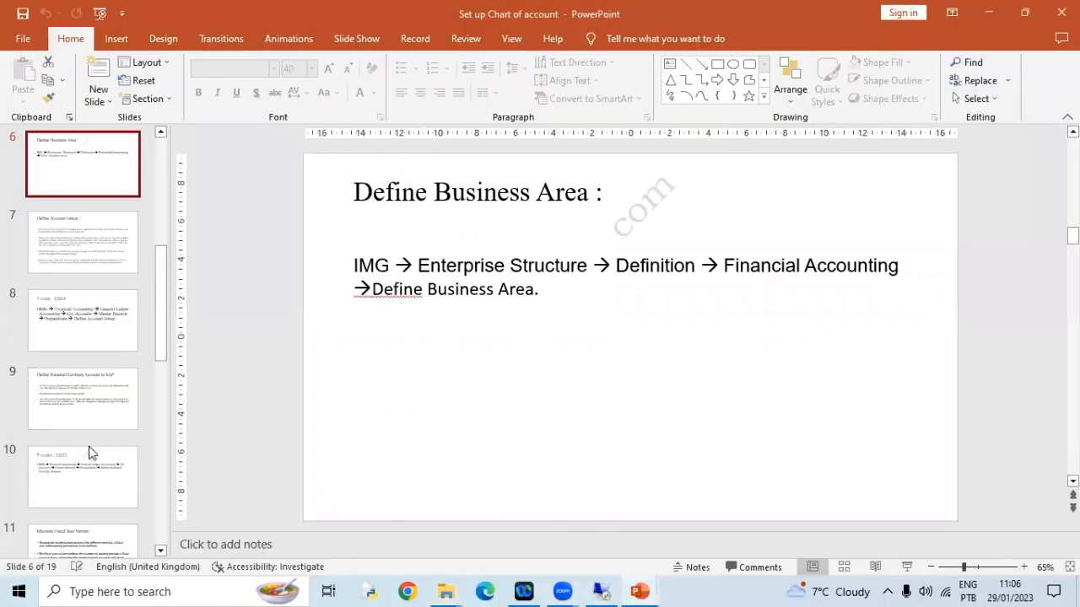
click(108, 489)
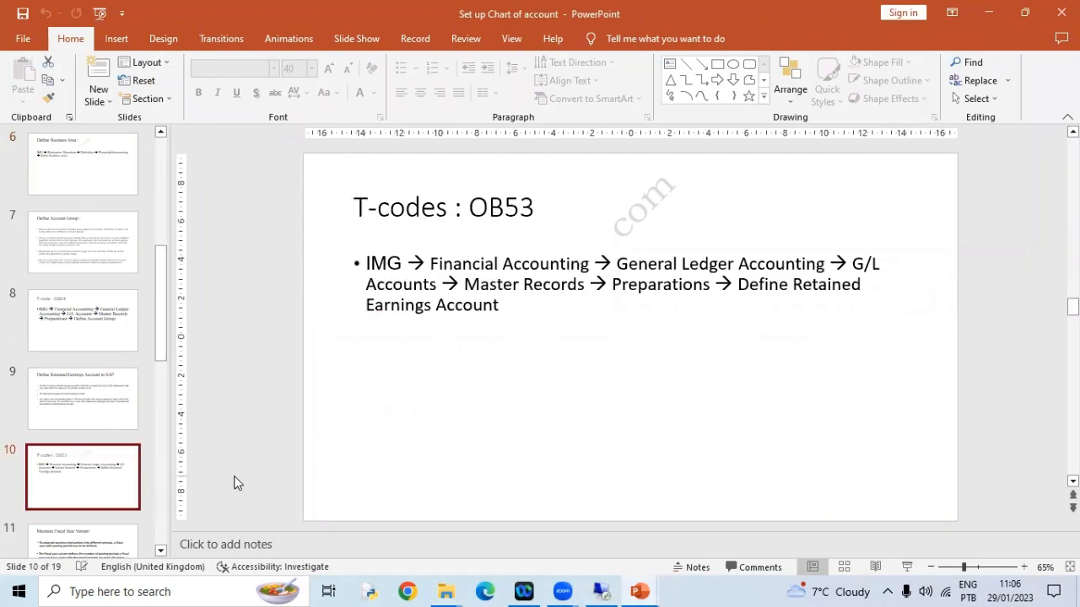
key(Up)
key(Down)
key(Down)
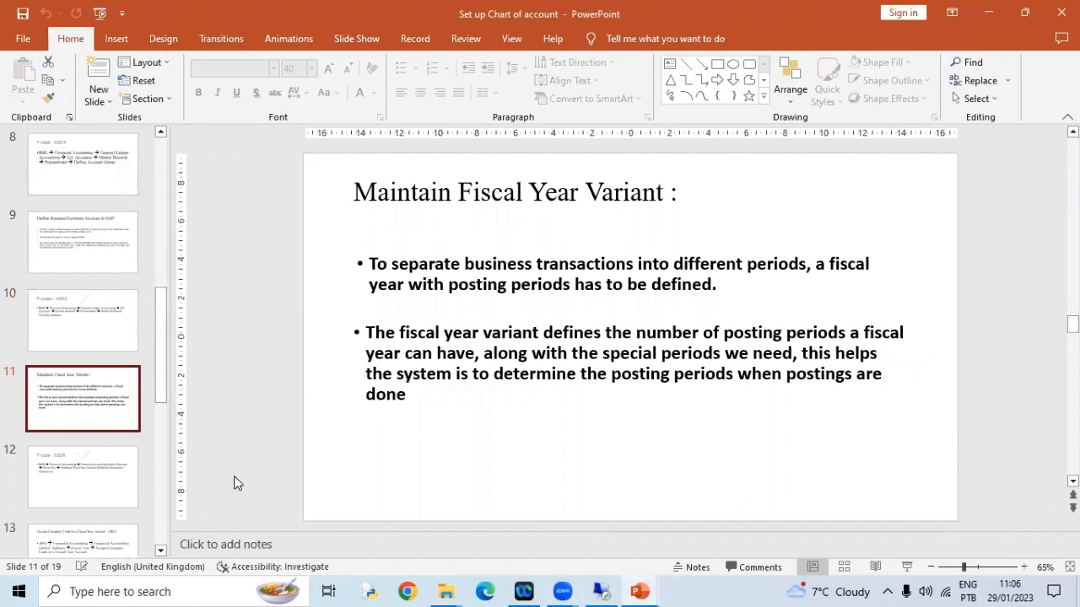
key(Down)
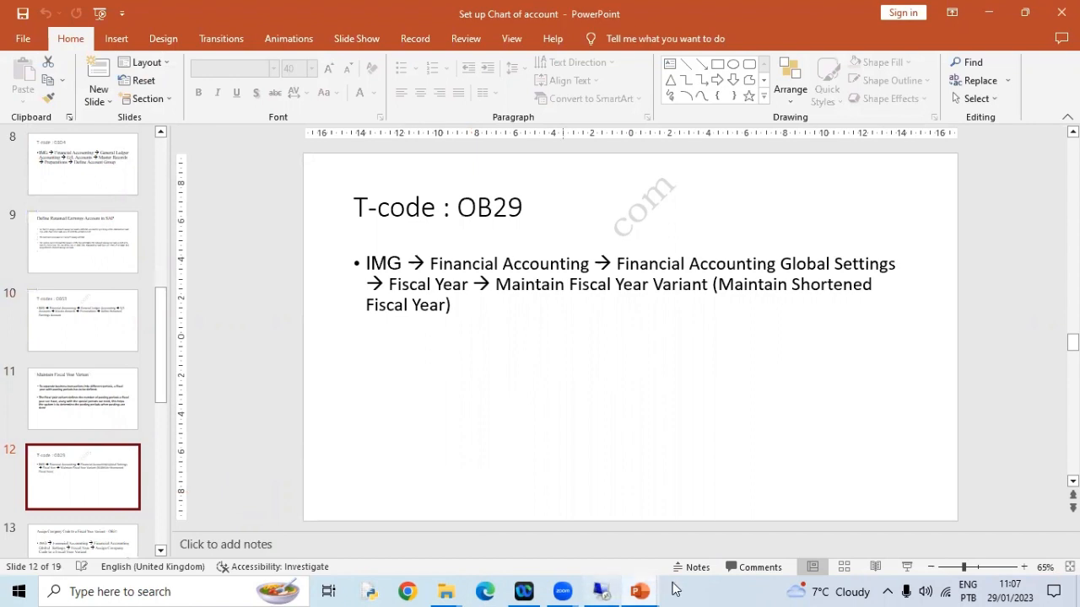
mouse_move(599, 591)
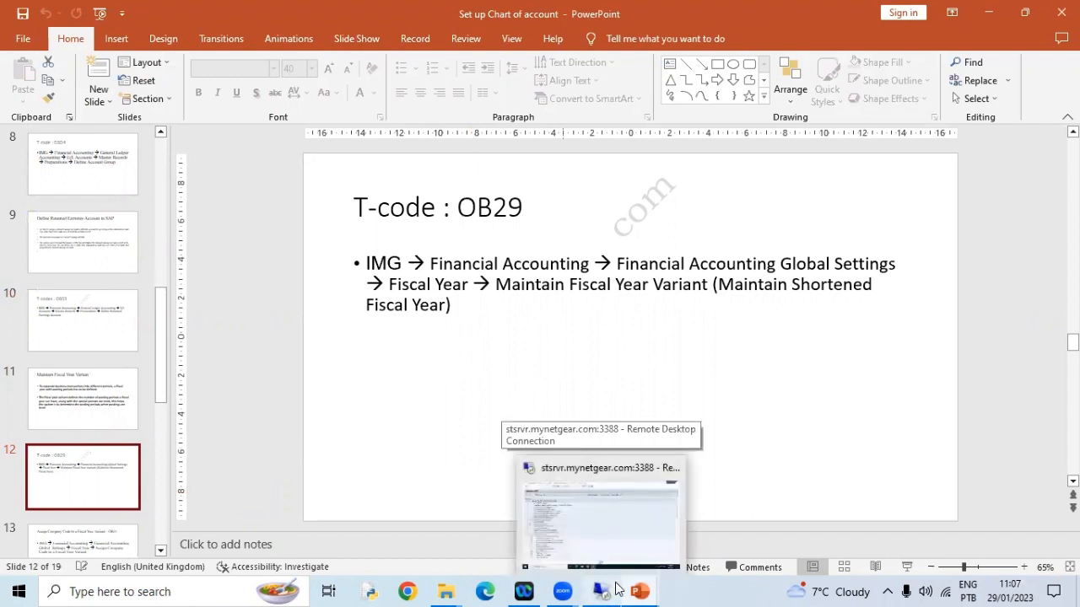
click(629, 517)
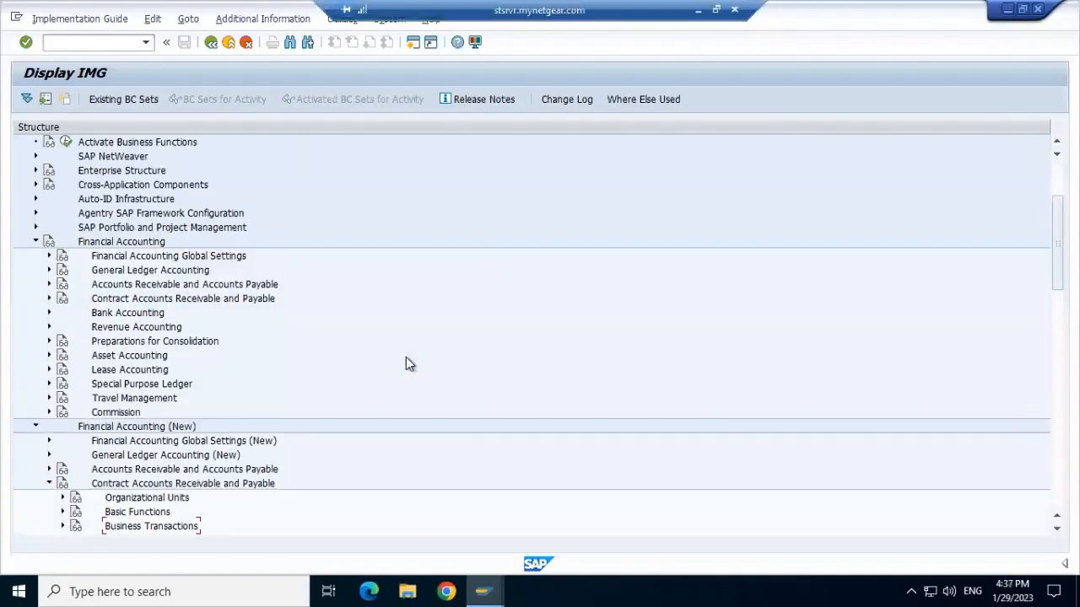
Navigate the Financial Accounting IMG nodes and expand Financial Accounting Global Settings.
click(36, 243)
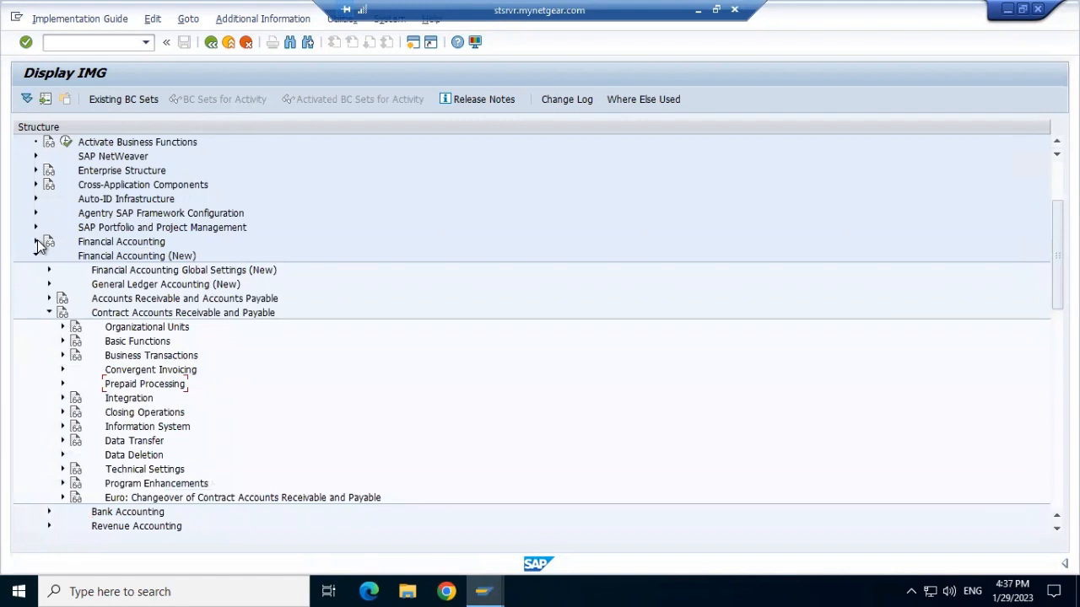
click(36, 242)
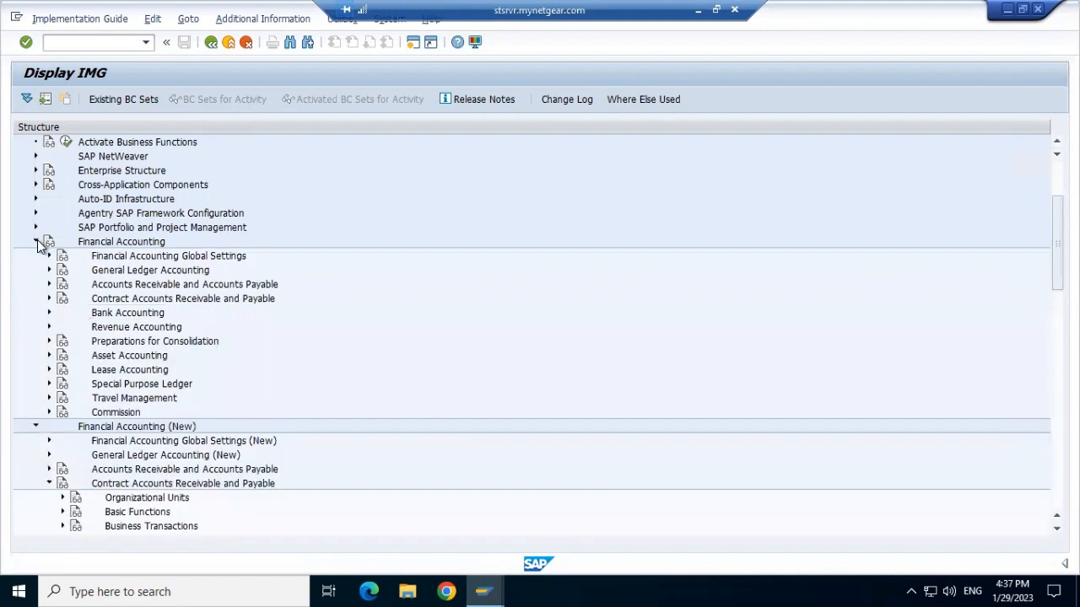
click(49, 299)
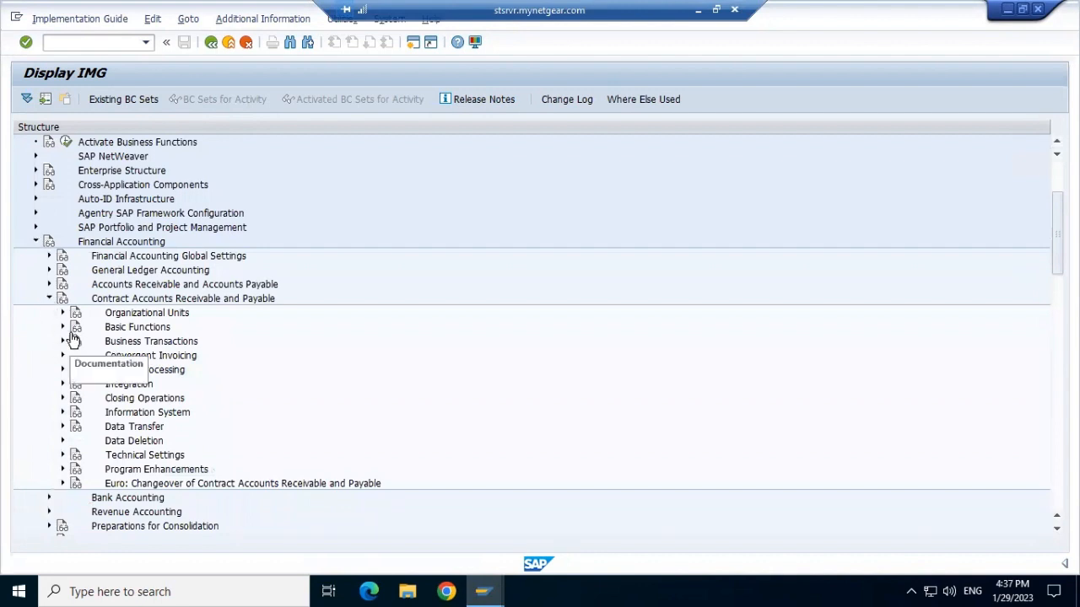
click(62, 314)
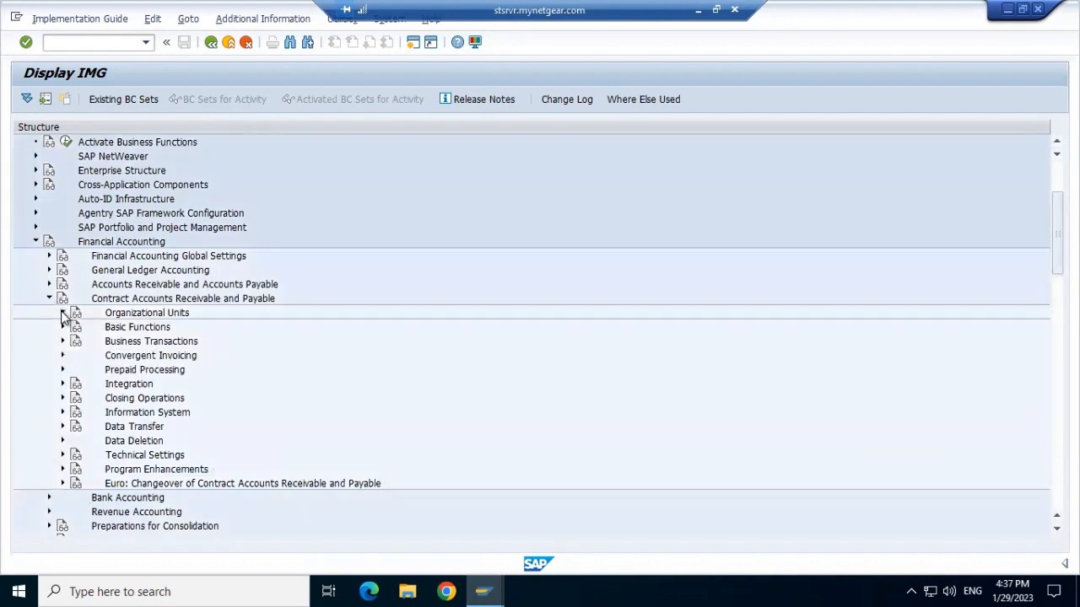
click(63, 313)
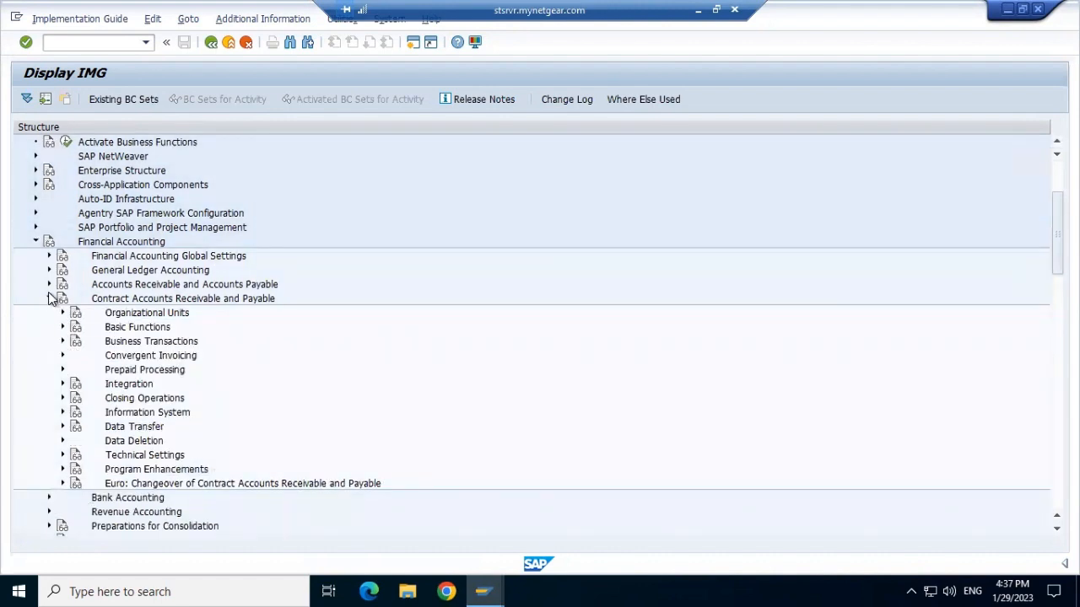
click(50, 300)
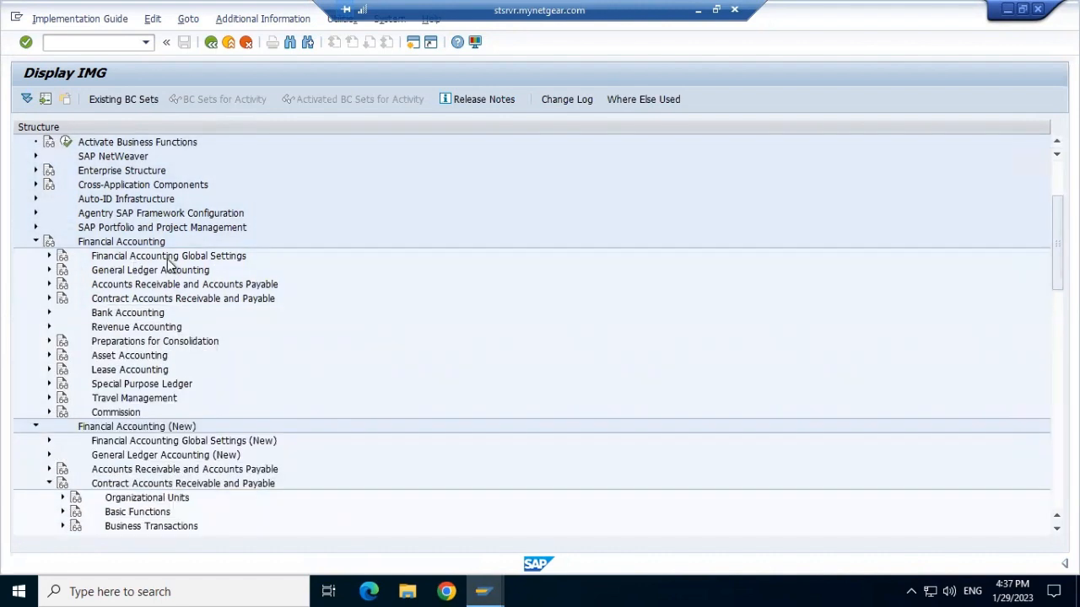
click(49, 256)
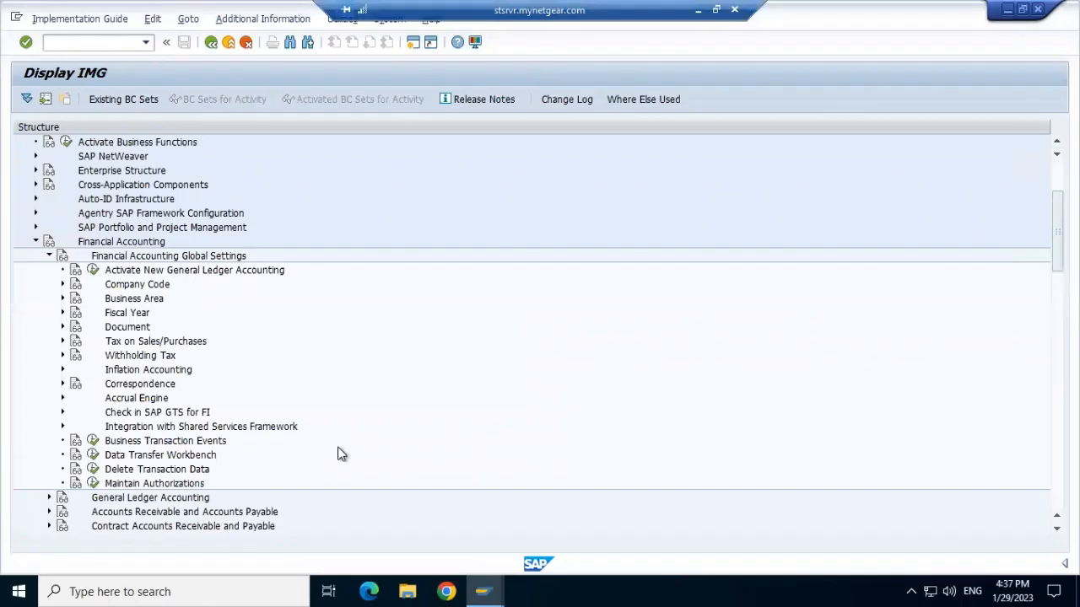
Switch to the EK01 session and run transaction OB12 to open the credit management groups.
mouse_move(482, 588)
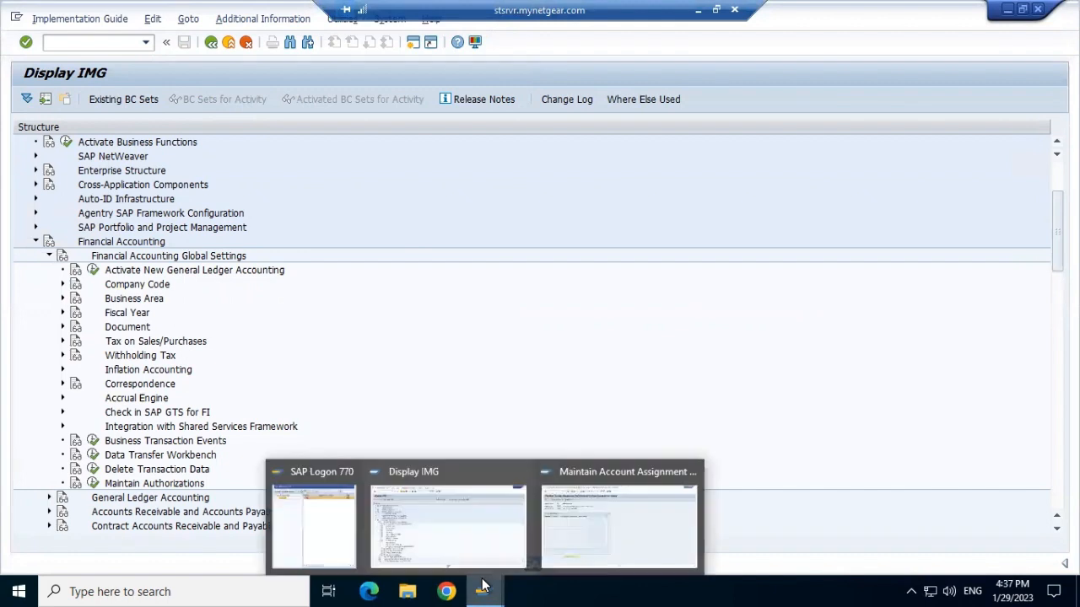
click(595, 536)
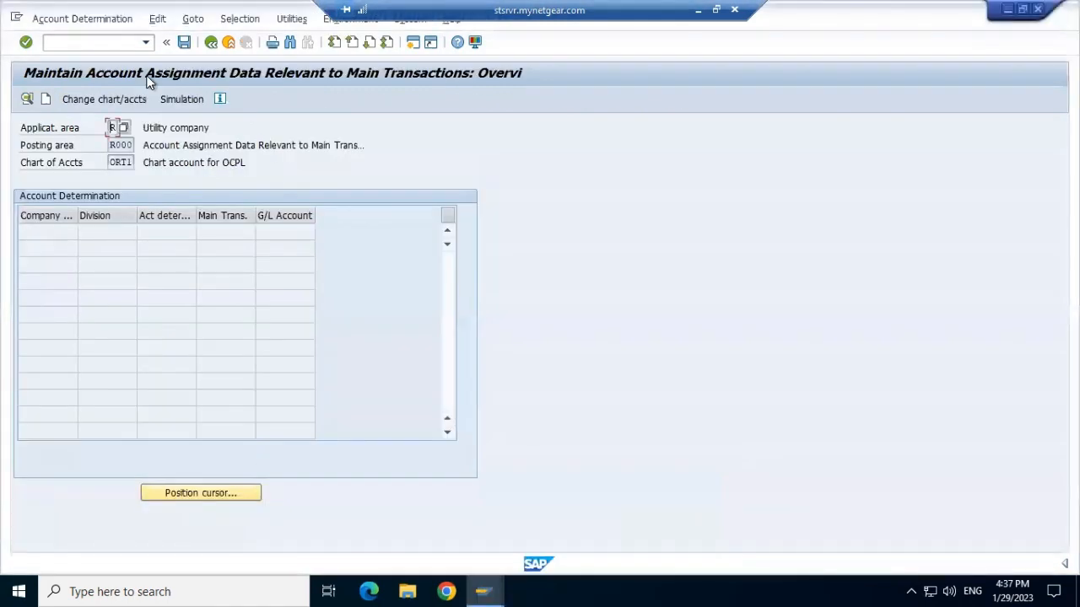
click(101, 42)
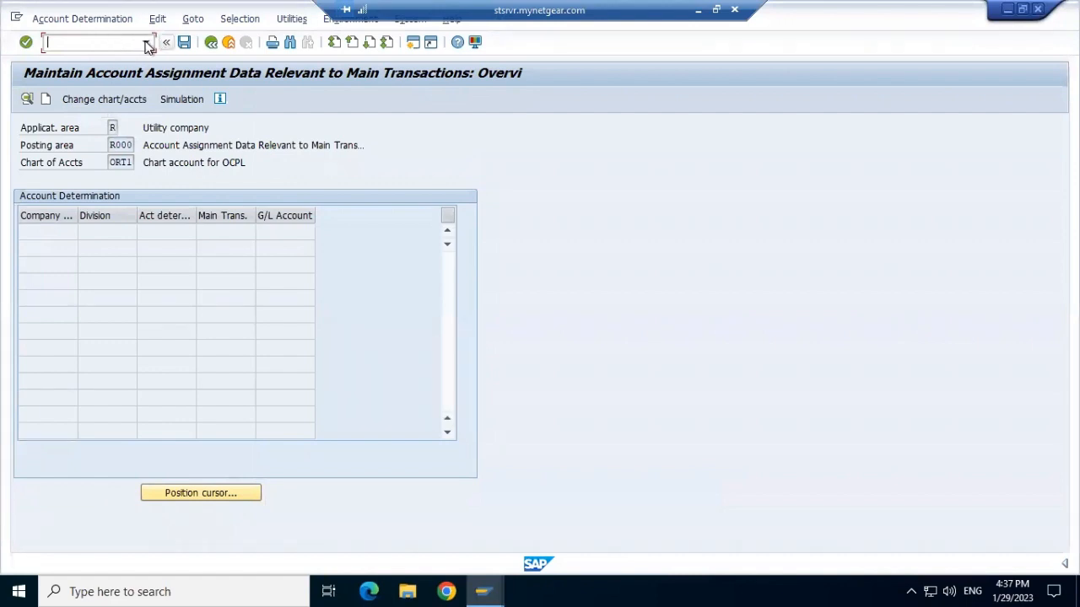
click(146, 43)
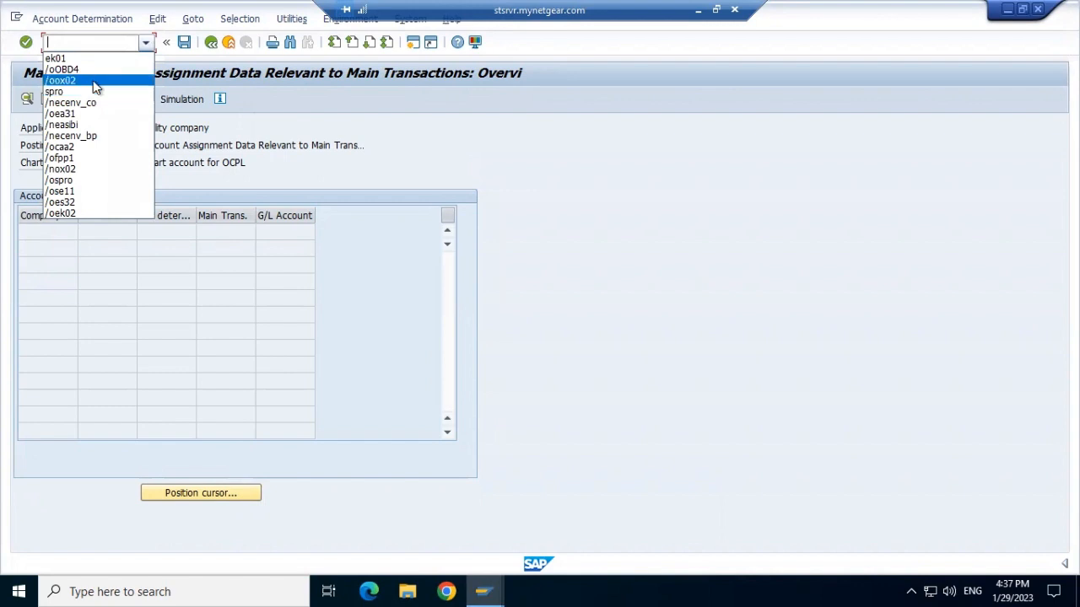
click(93, 80)
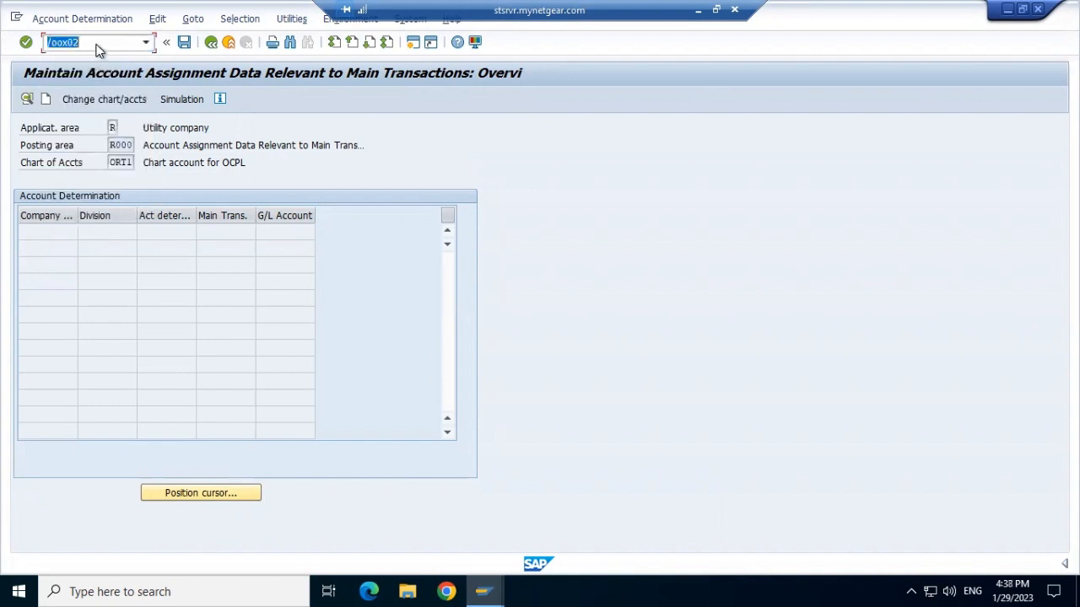
click(97, 44)
key(BackSpace)
key(BackSpace)
key(BackSpace)
text(b12)
key(Return)
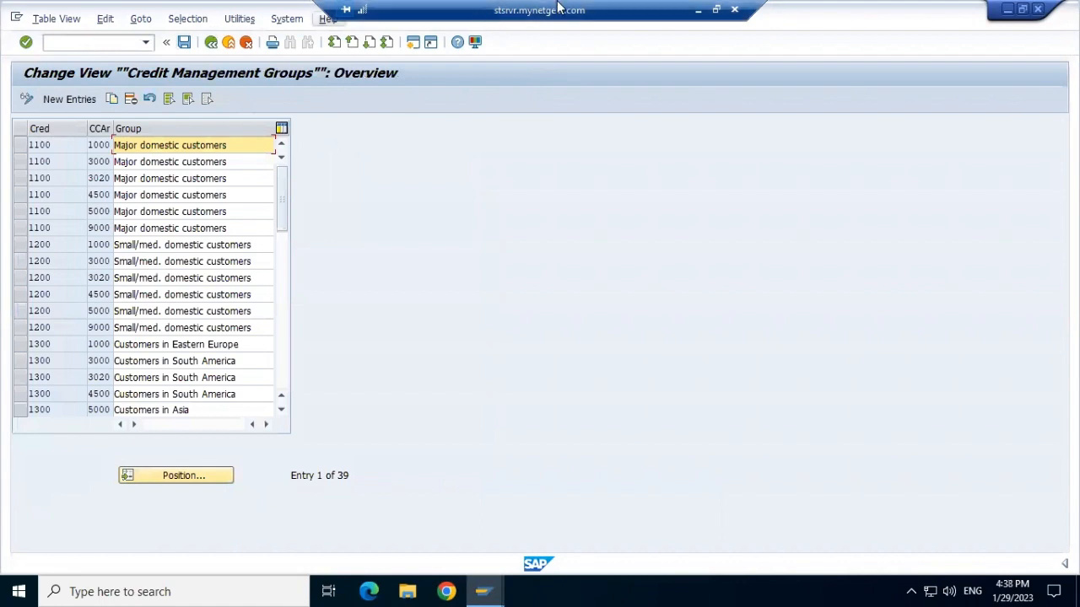
Run transaction OB29 to open the fiscal year variants overview.
click(698, 15)
key(alt+Tab)
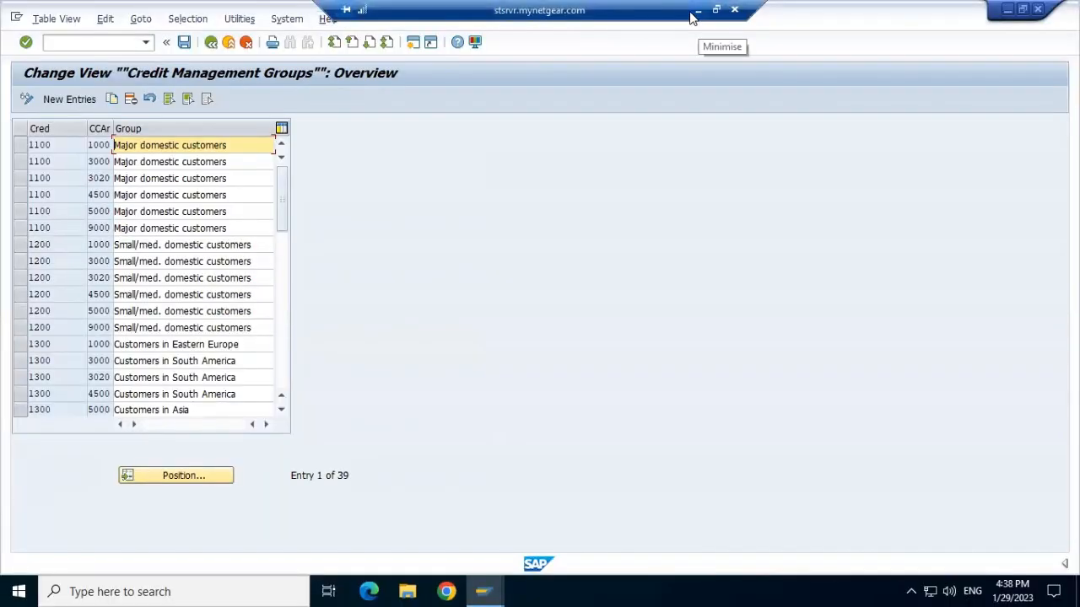
click(145, 43)
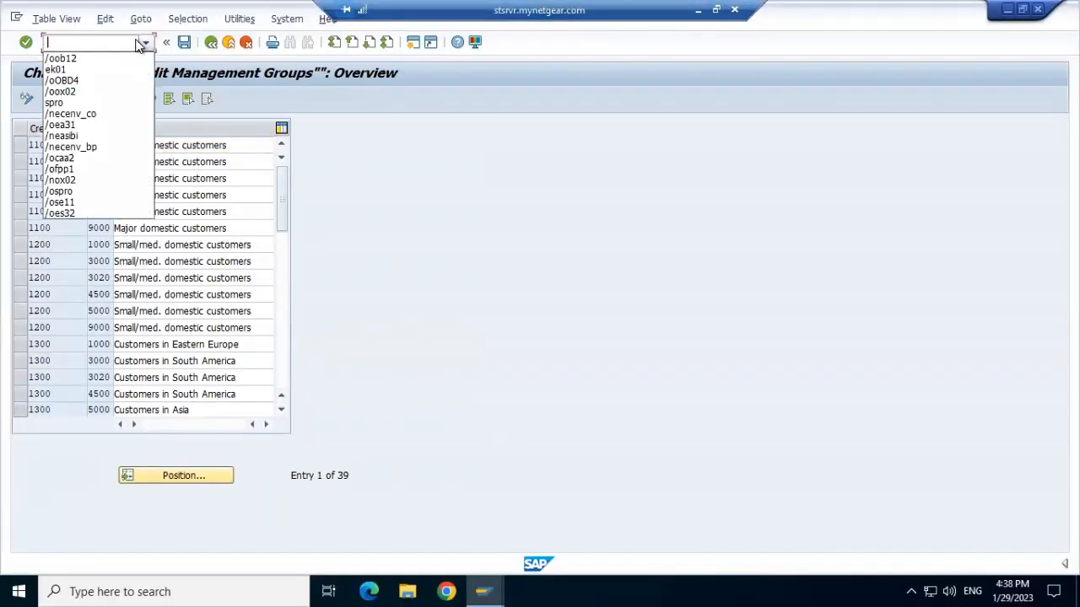
click(100, 59)
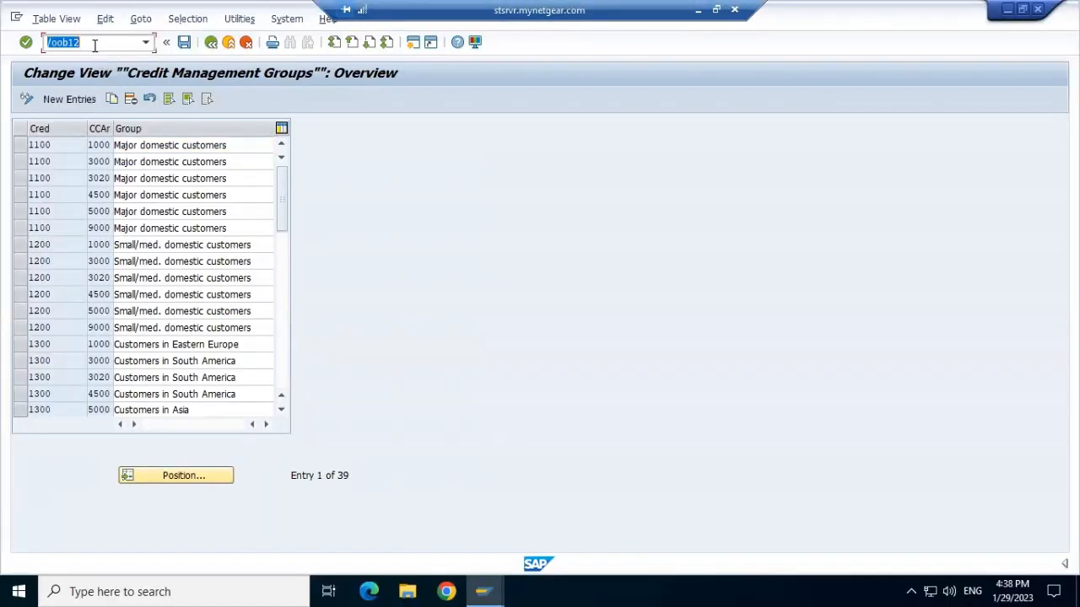
click(95, 45)
key(BackSpace)
key(BackSpace)
text(38)
key(Return)
click(145, 43)
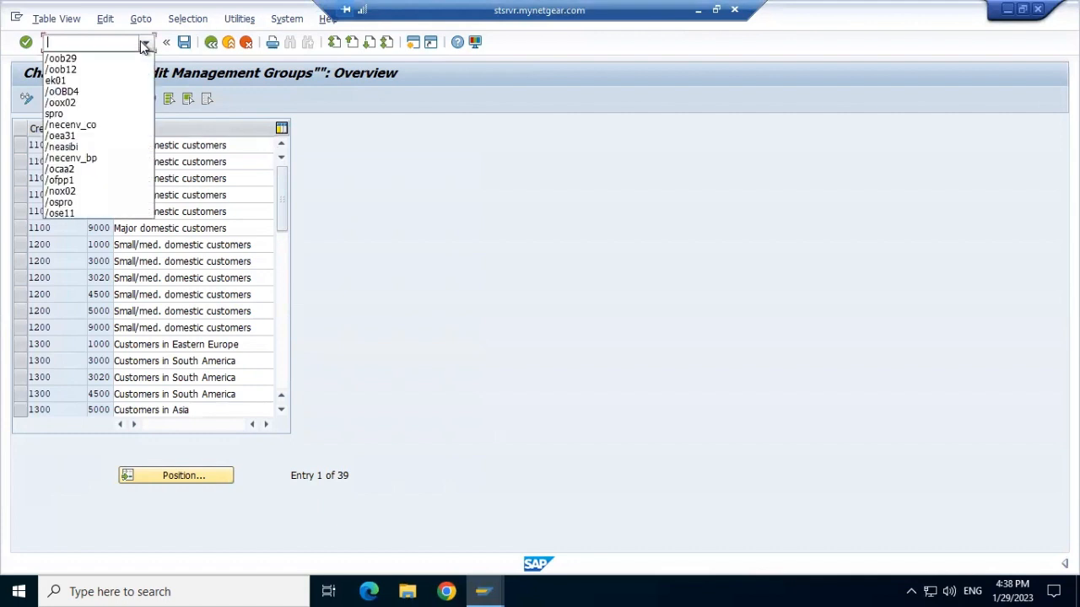
click(96, 60)
key(Return)
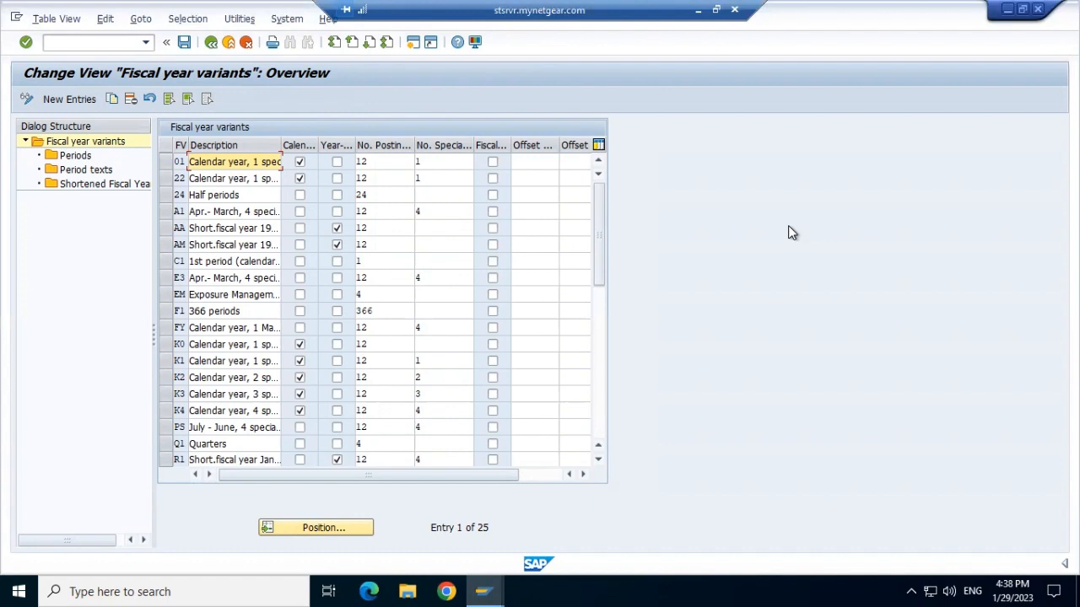
click(145, 43)
click(145, 43)
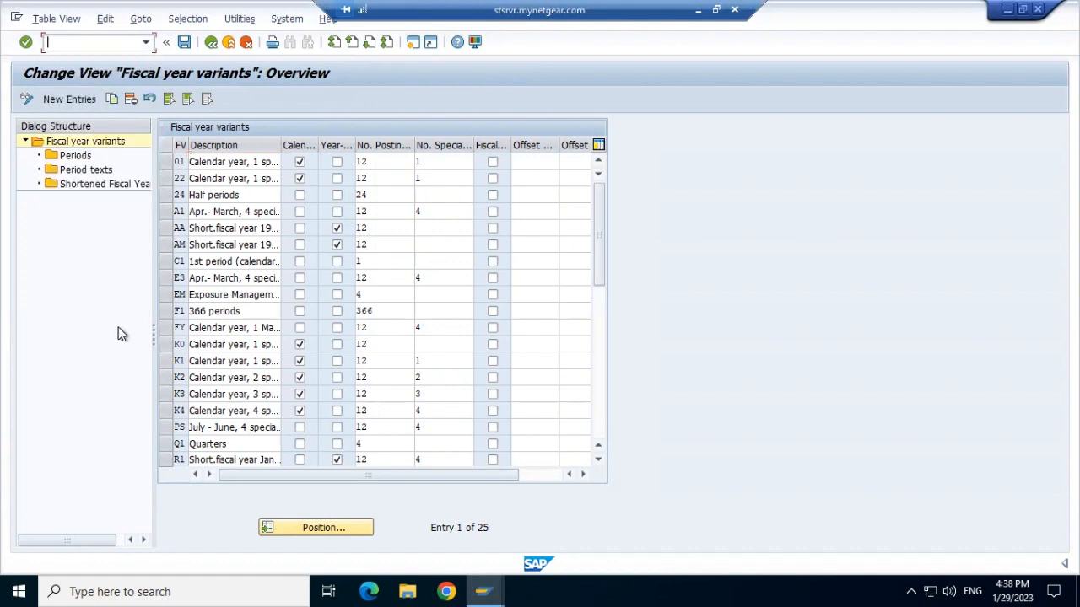
Examine the existing fiscal year variants, their dialog structure nodes and all table columns.
click(80, 98)
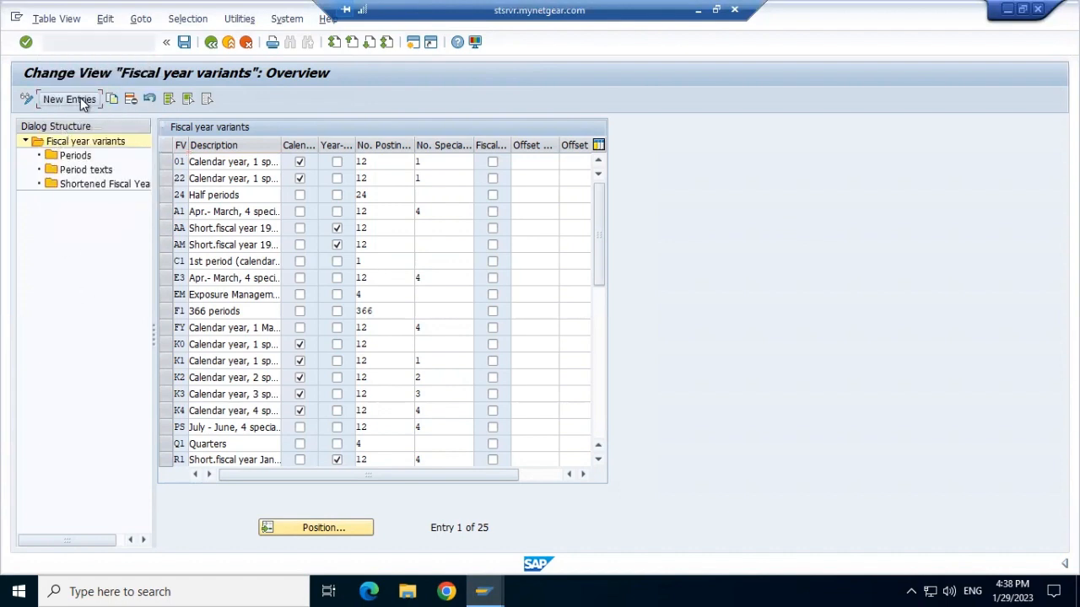
click(212, 46)
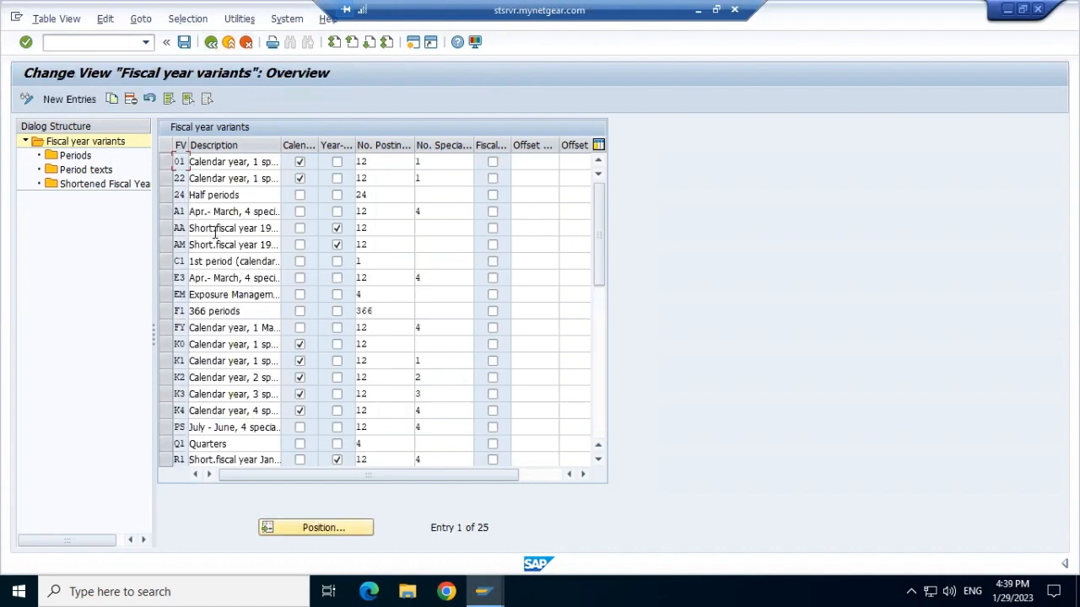
double_click(207, 160)
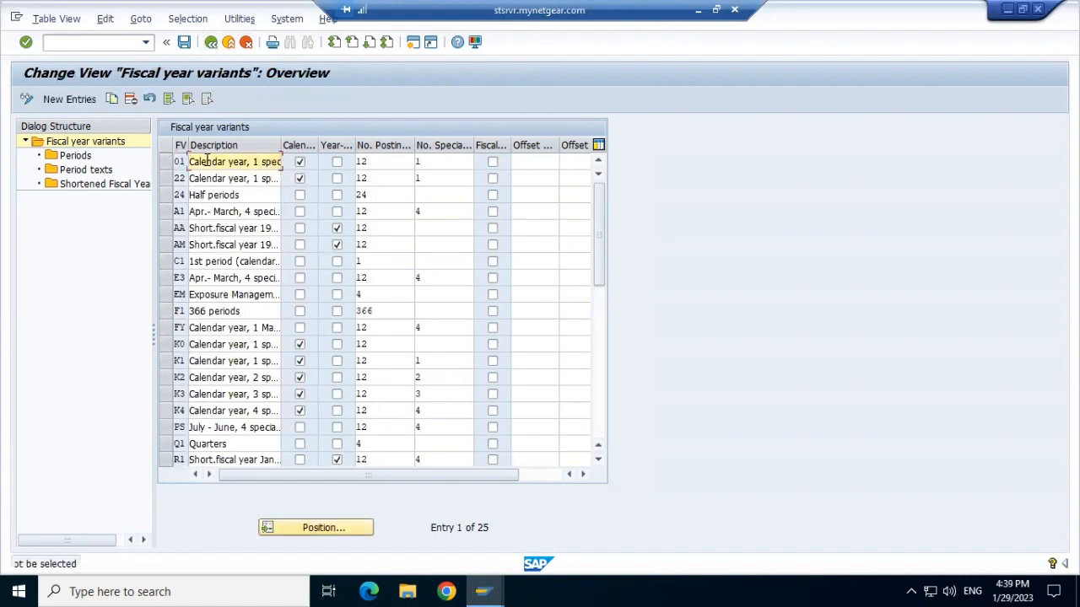
click(87, 159)
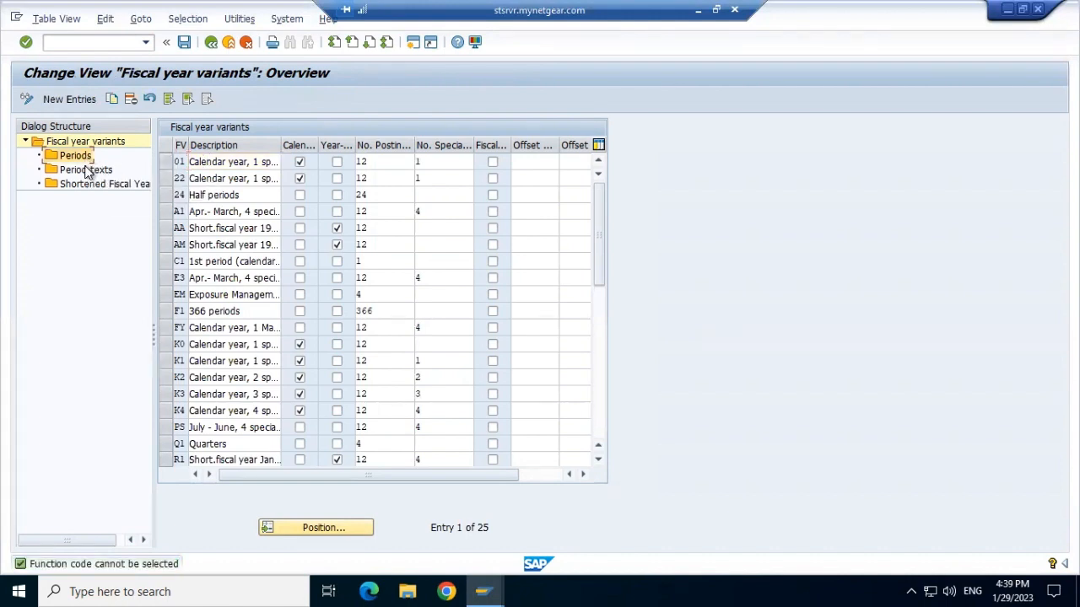
click(87, 171)
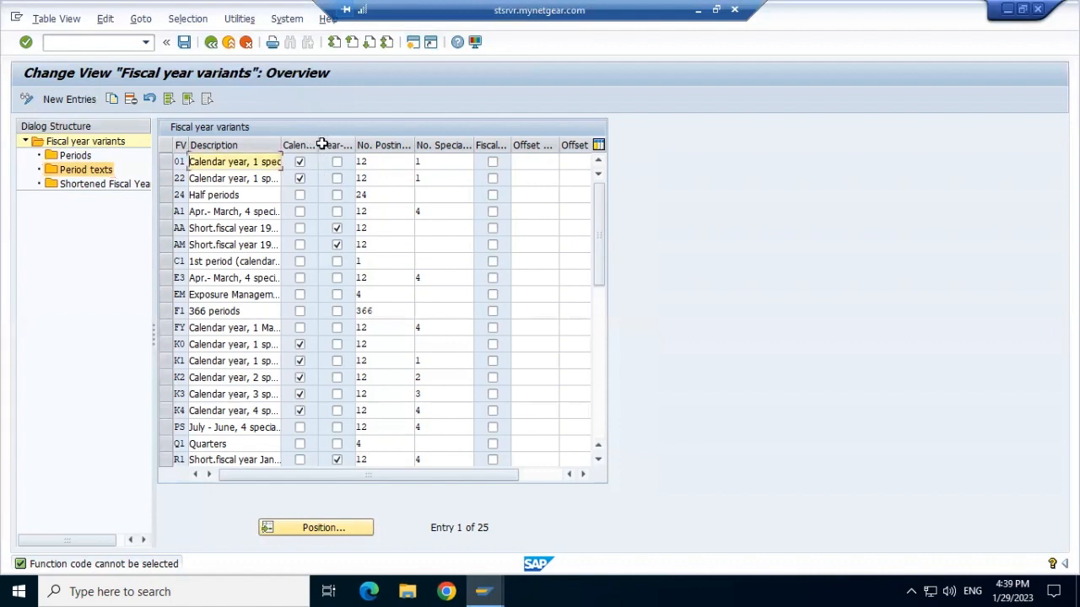
drag(314, 145, 373, 145)
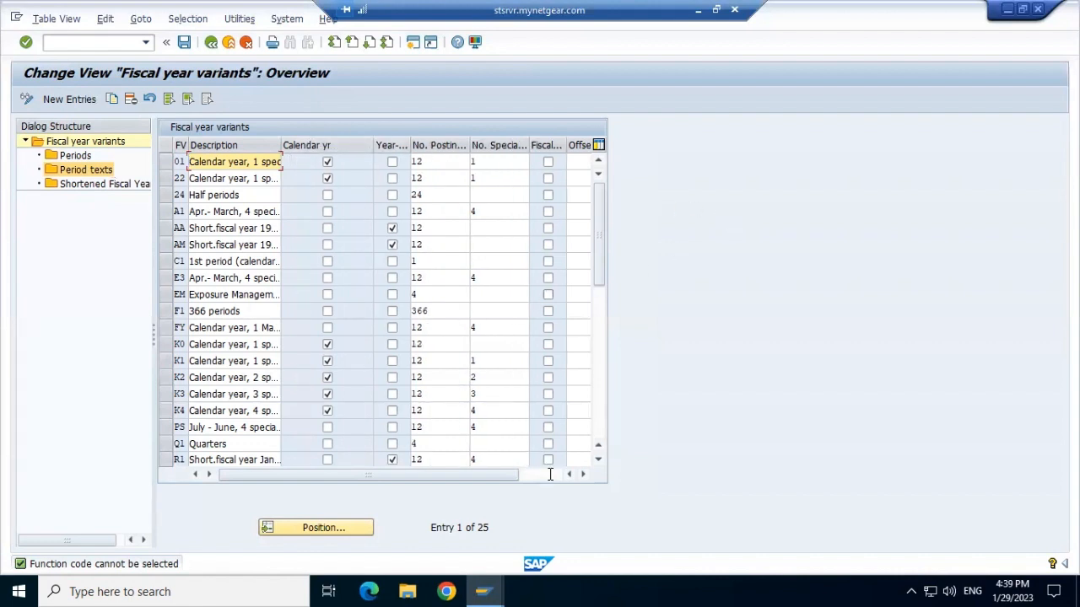
click(548, 479)
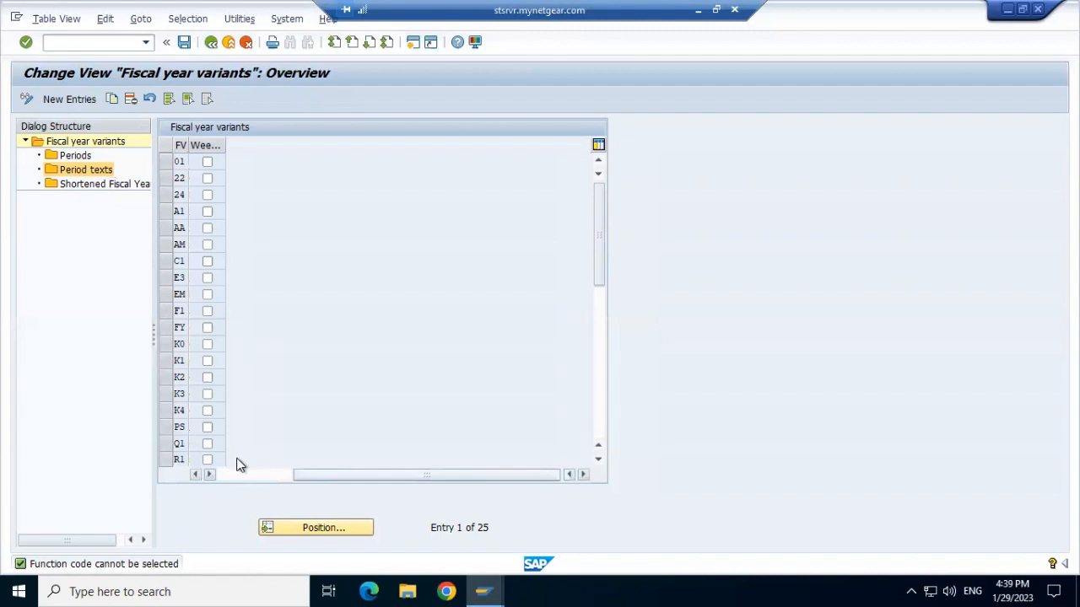
click(238, 477)
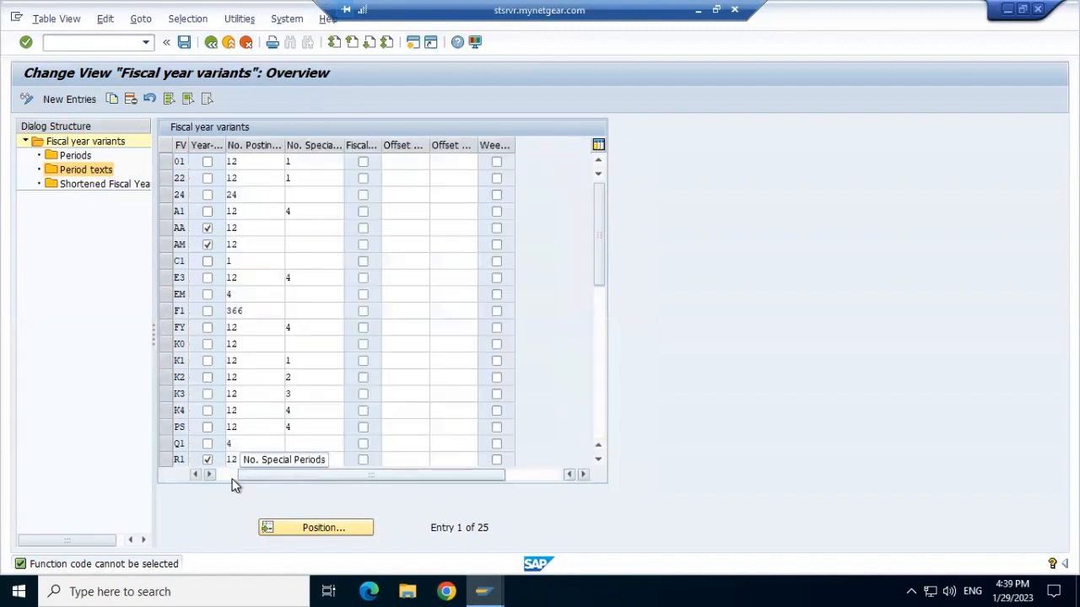
click(226, 474)
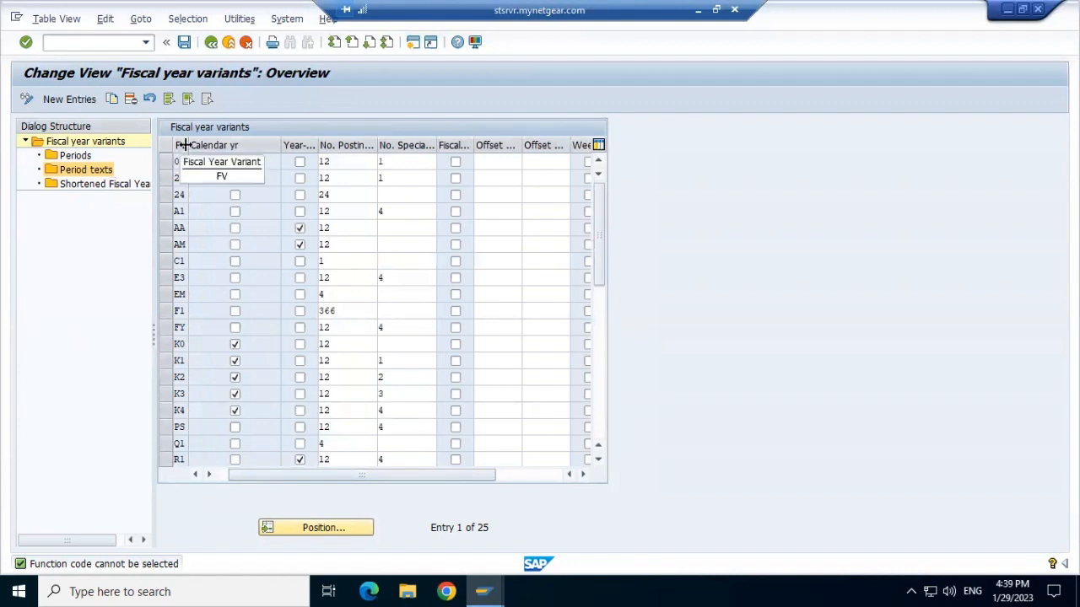
Add a new fiscal year variant OR flagged as calendar year, choosing 001 posting periods from the value help.
click(71, 100)
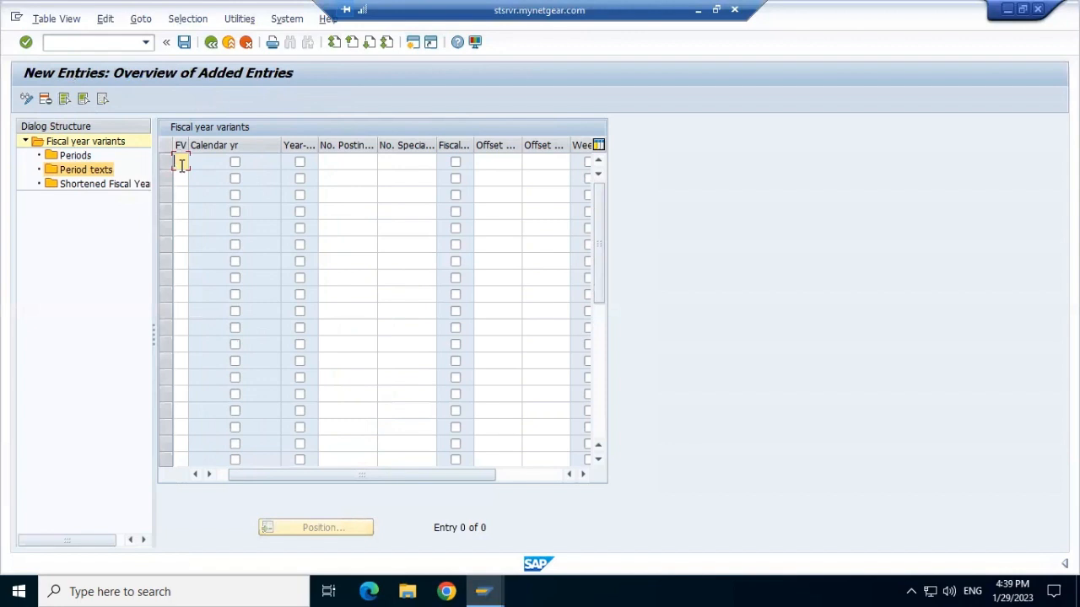
text(cB)
click(235, 163)
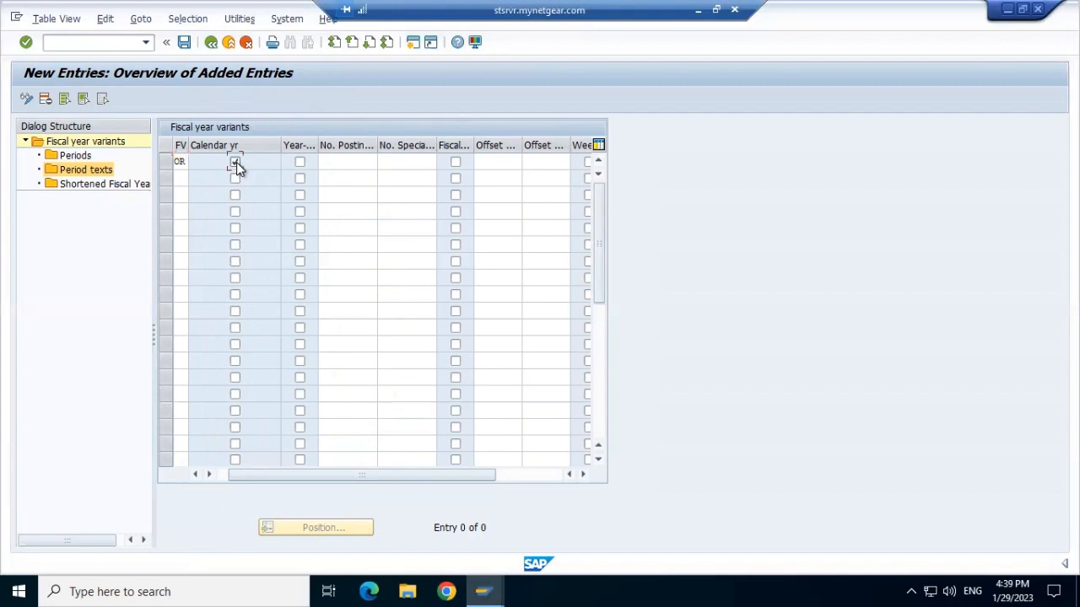
click(350, 165)
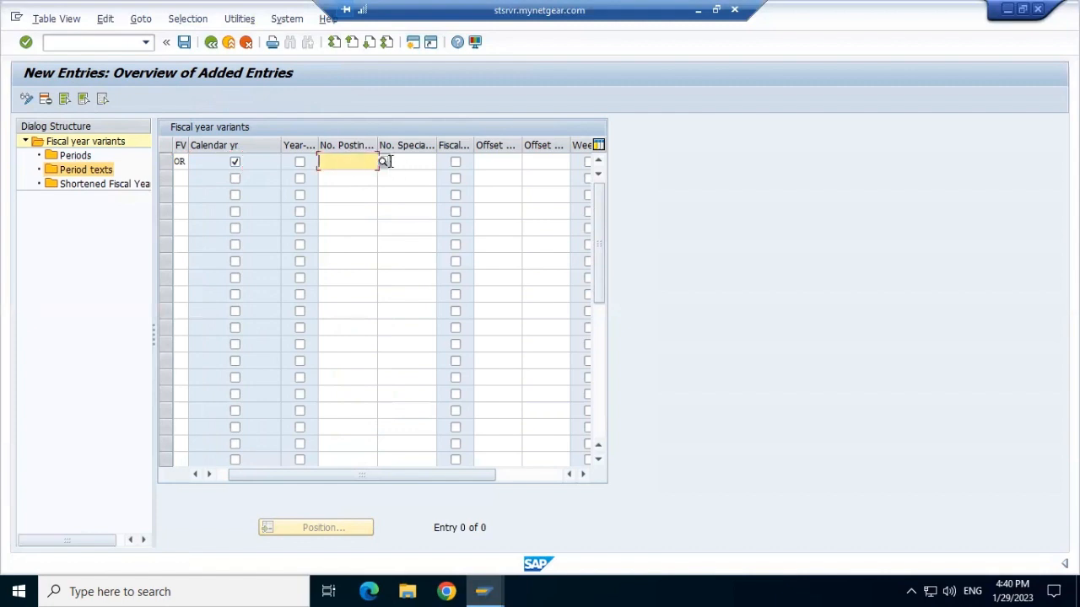
click(383, 163)
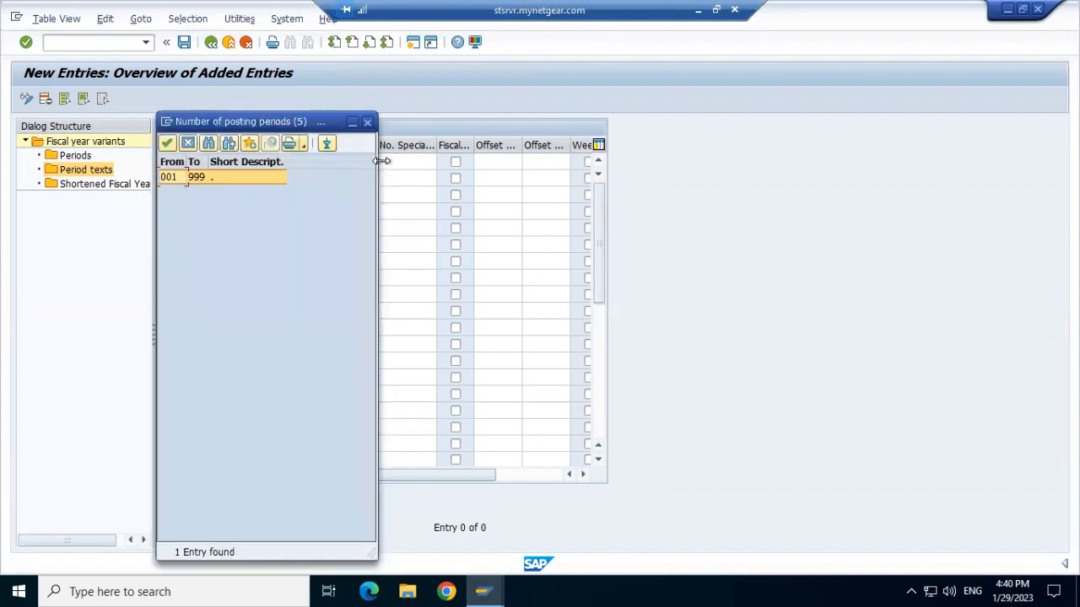
click(166, 143)
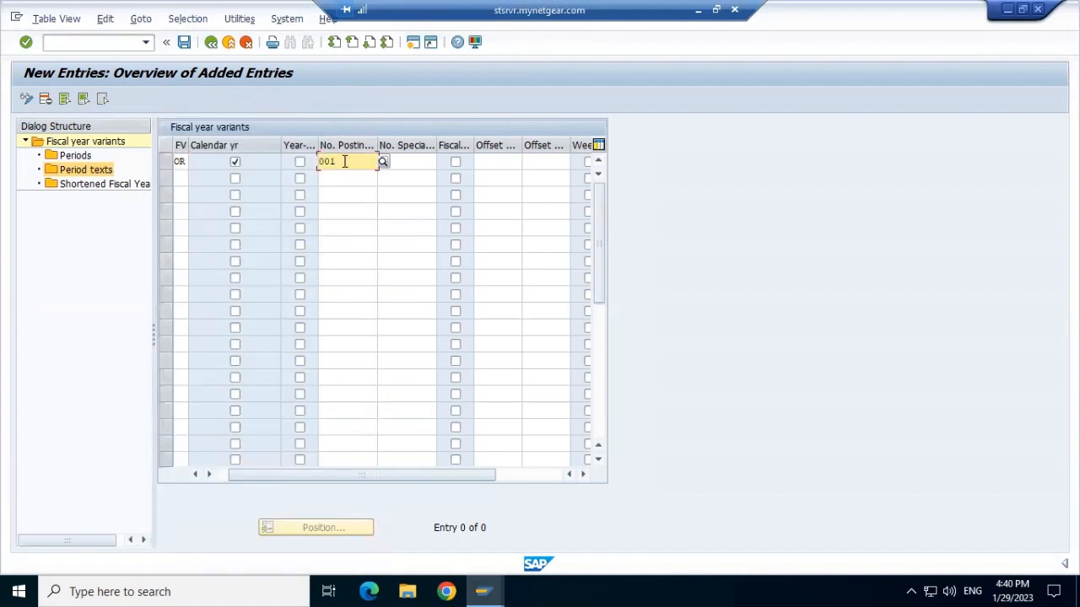
Enter 12 special periods and an offset of 2 for variant OR, and tick the fiscal year checkbox.
click(400, 163)
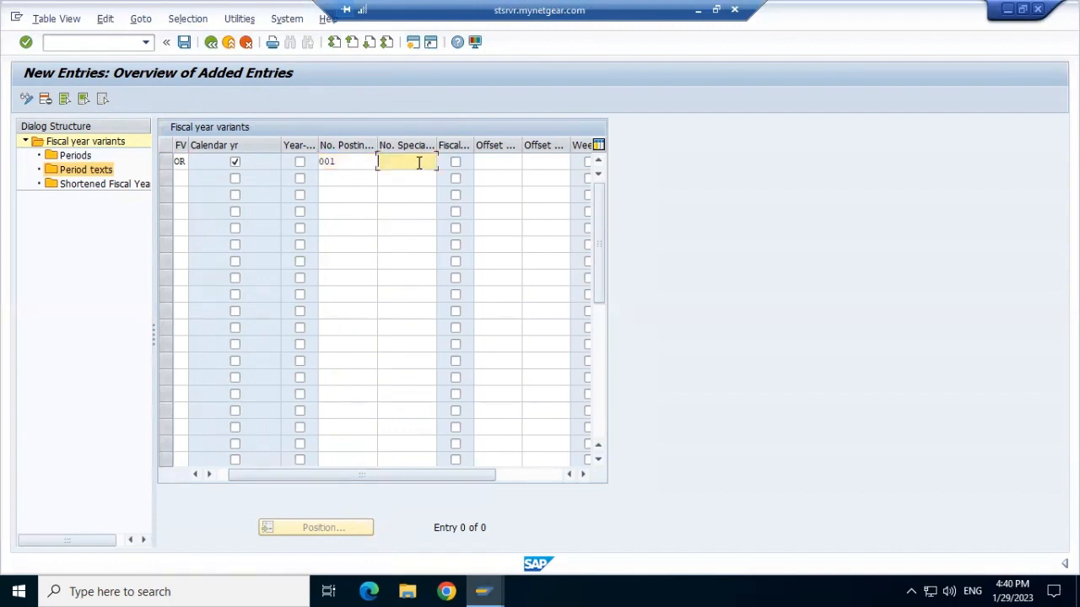
text(12)
click(510, 162)
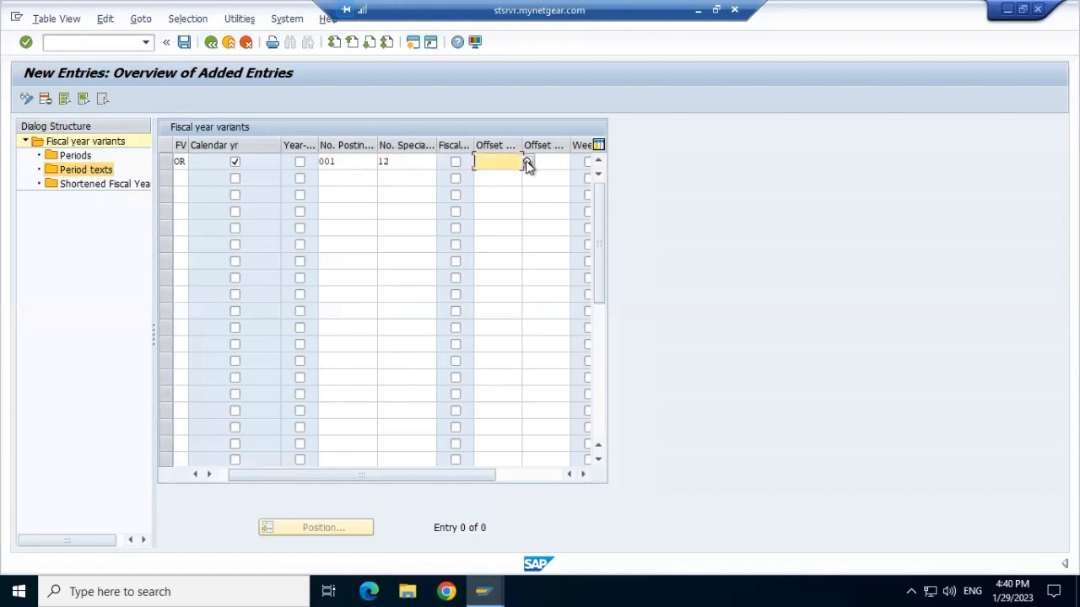
click(527, 162)
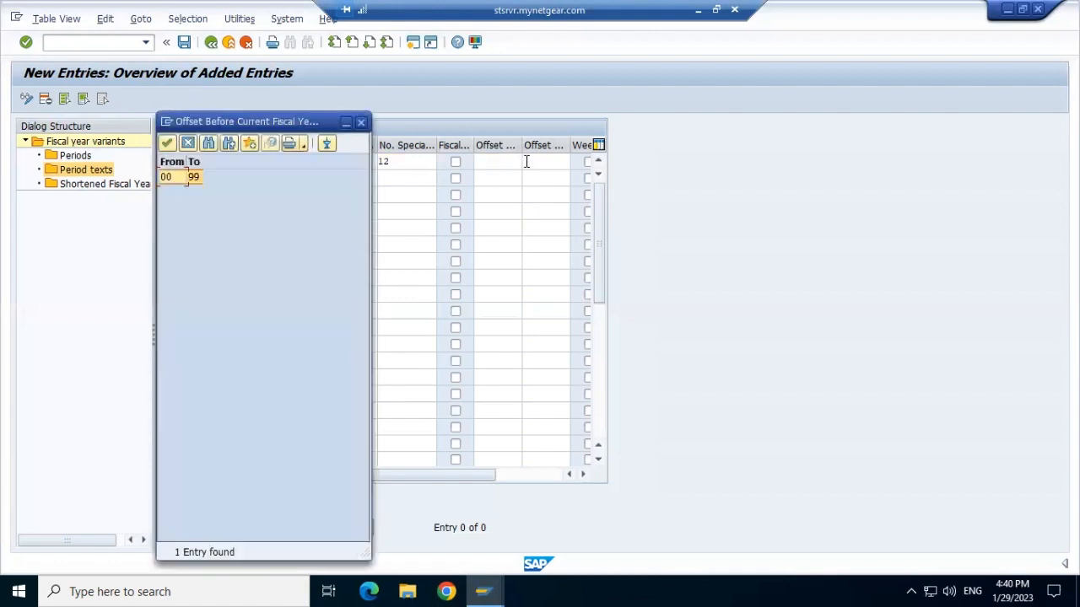
click(361, 124)
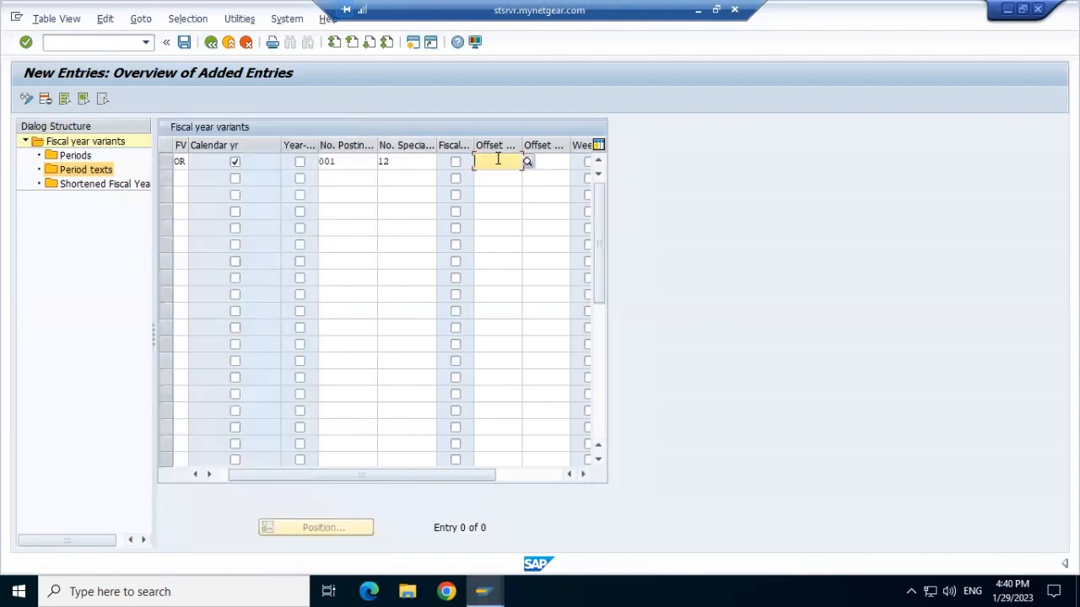
text(2)
click(456, 163)
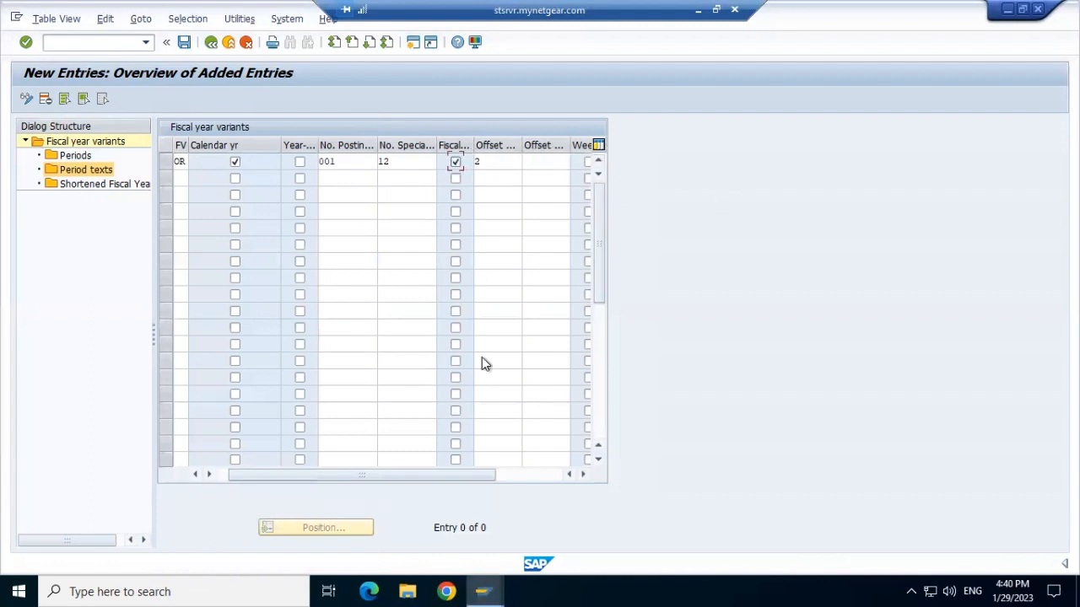
click(583, 474)
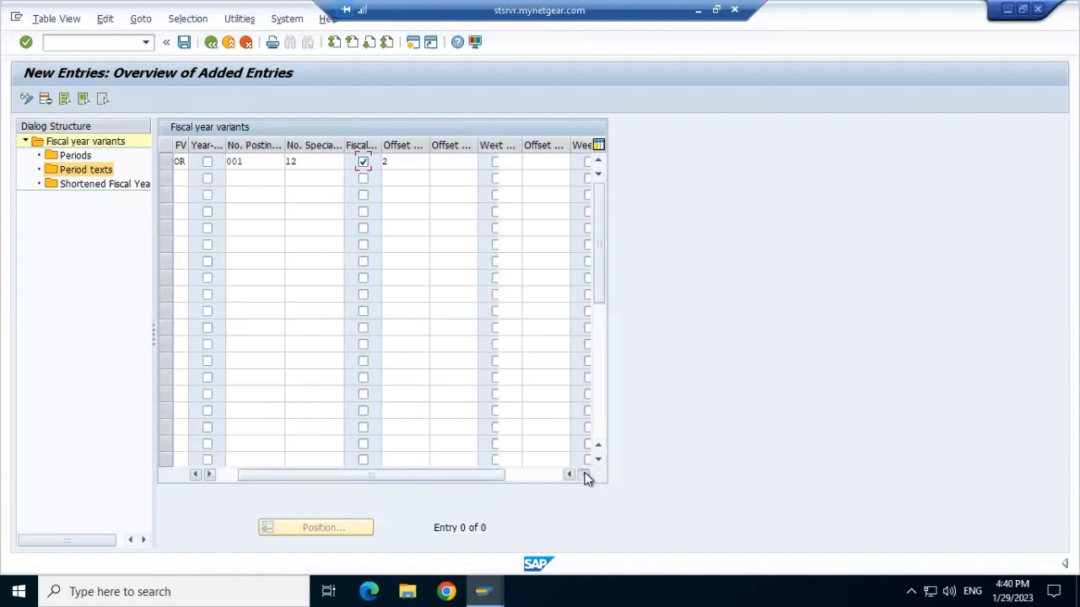
Try to save the new variant, and change its offset value to 12.
click(185, 43)
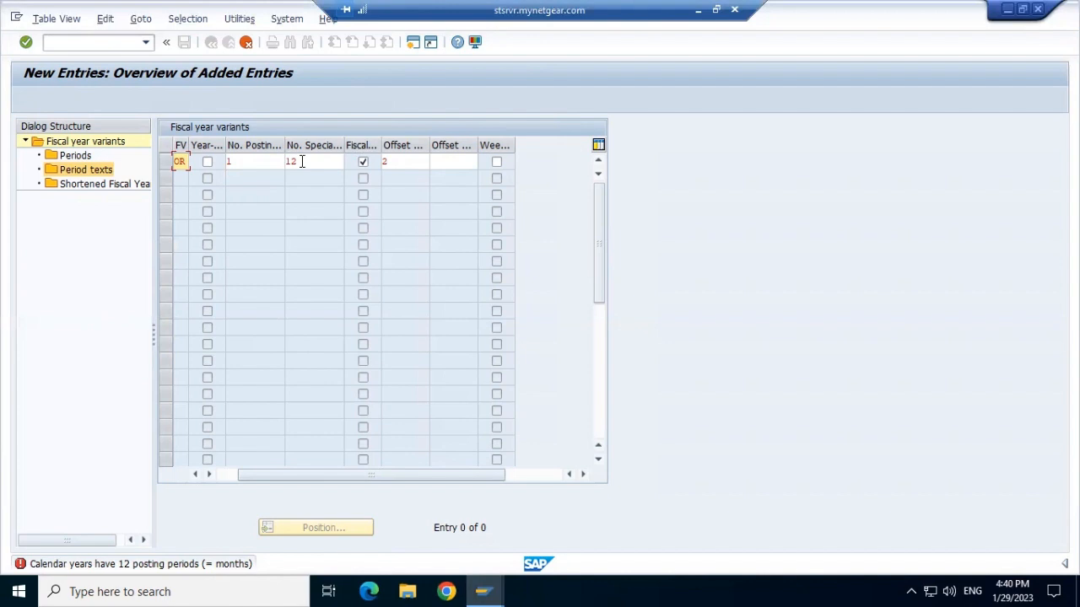
click(398, 162)
key(BackSpace)
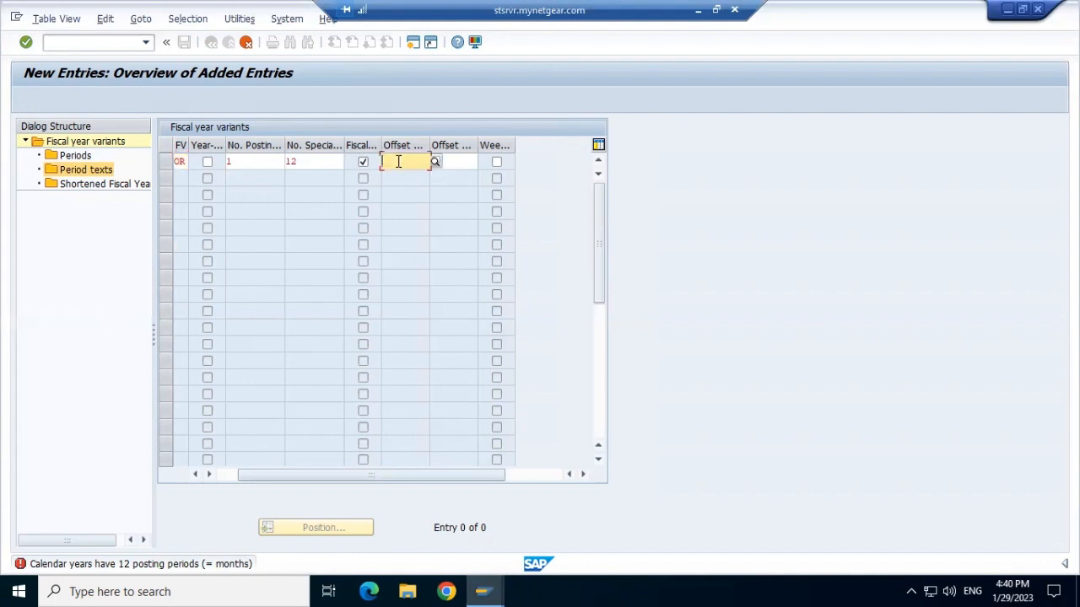
text(12)
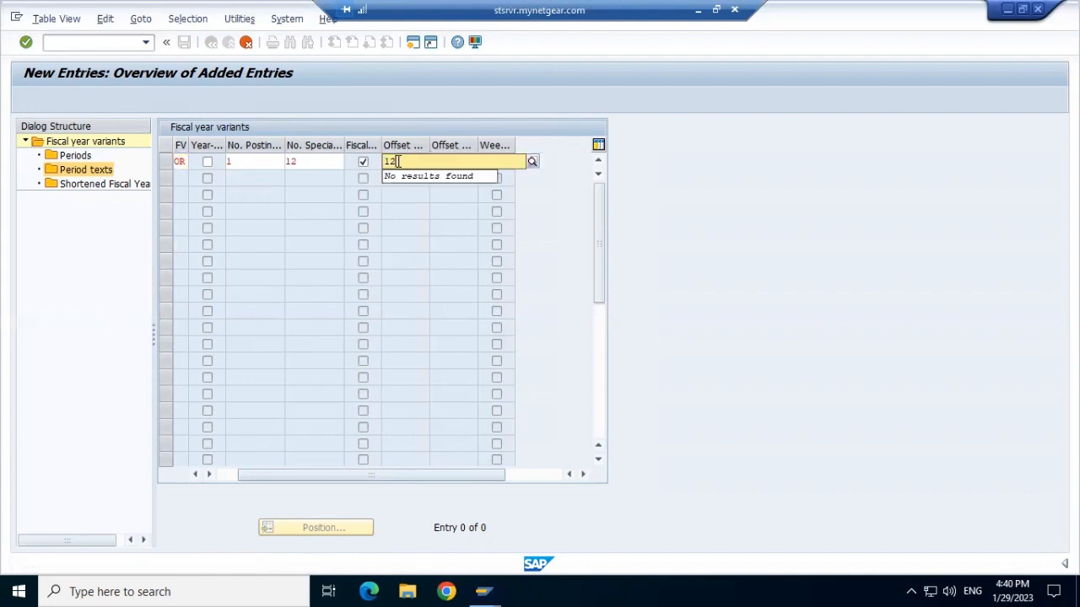
key(Return)
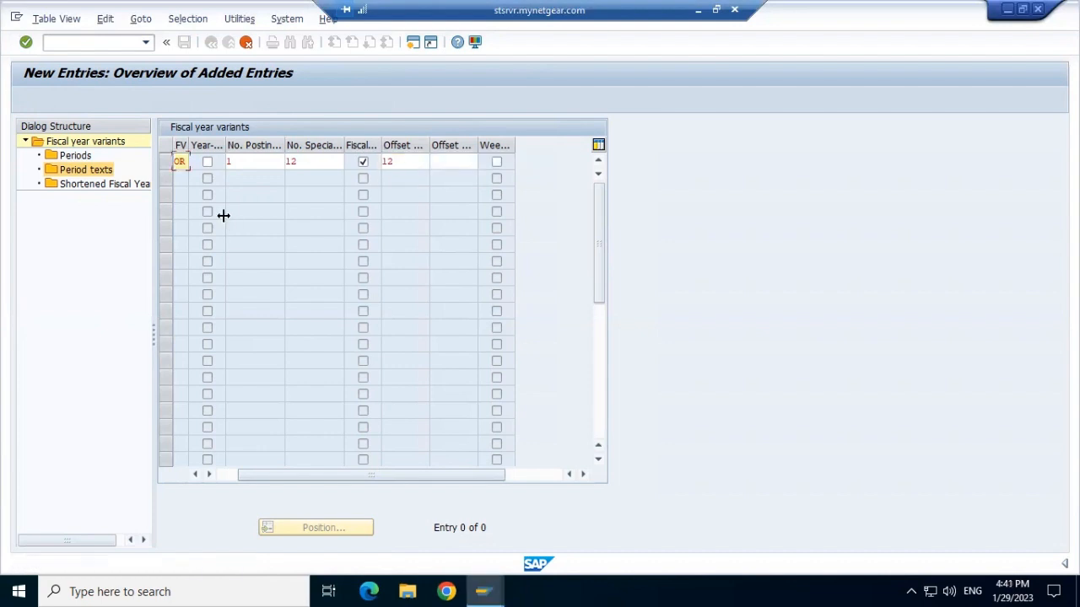
Set the number of posting periods to 12 and save the variant under the customizing request.
click(241, 159)
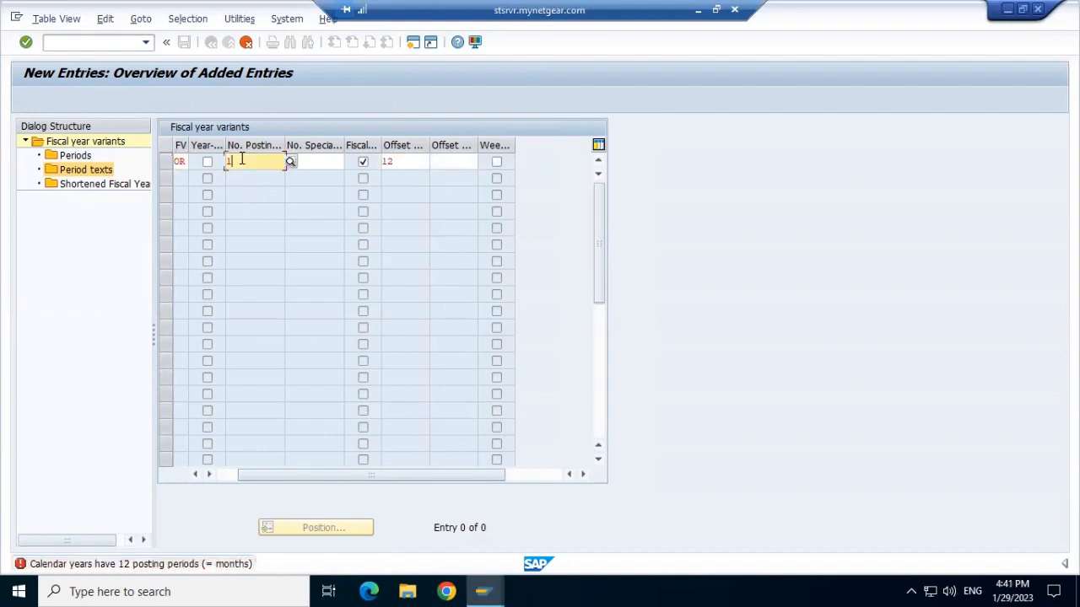
text(12)
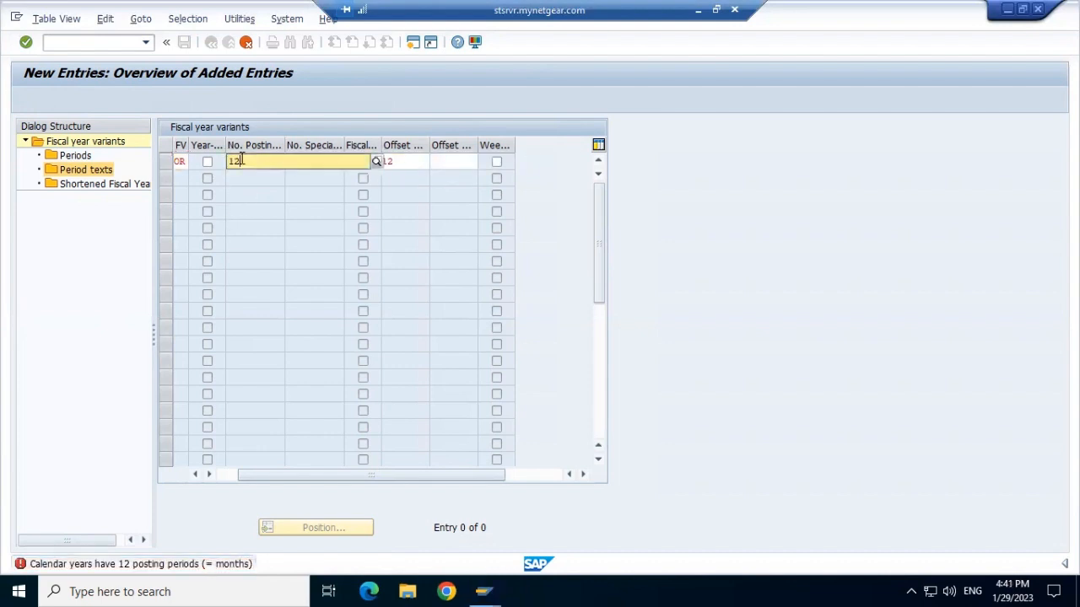
key(Return)
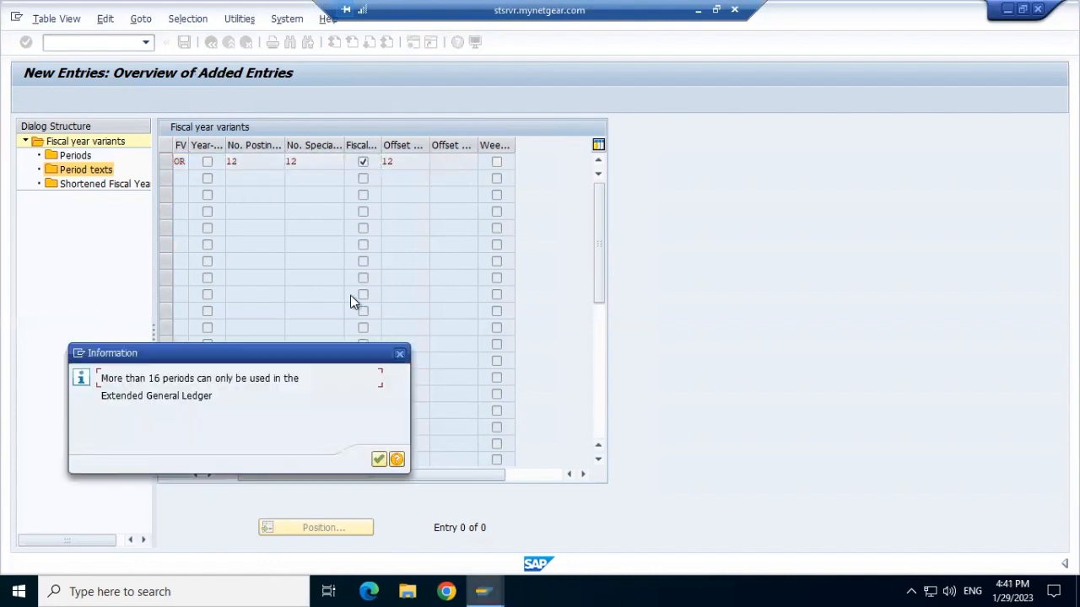
click(379, 460)
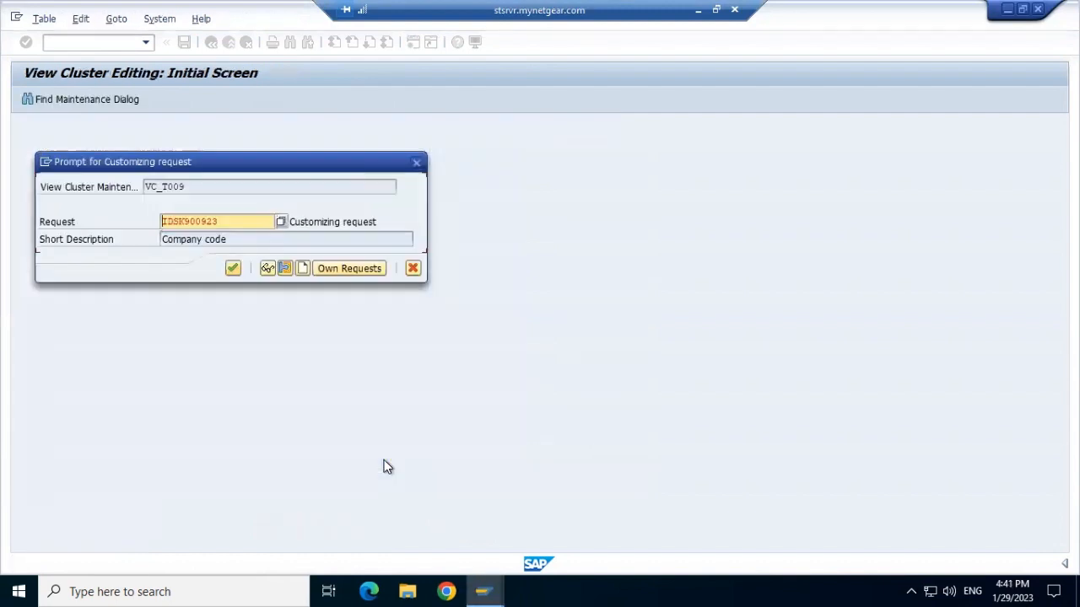
click(232, 268)
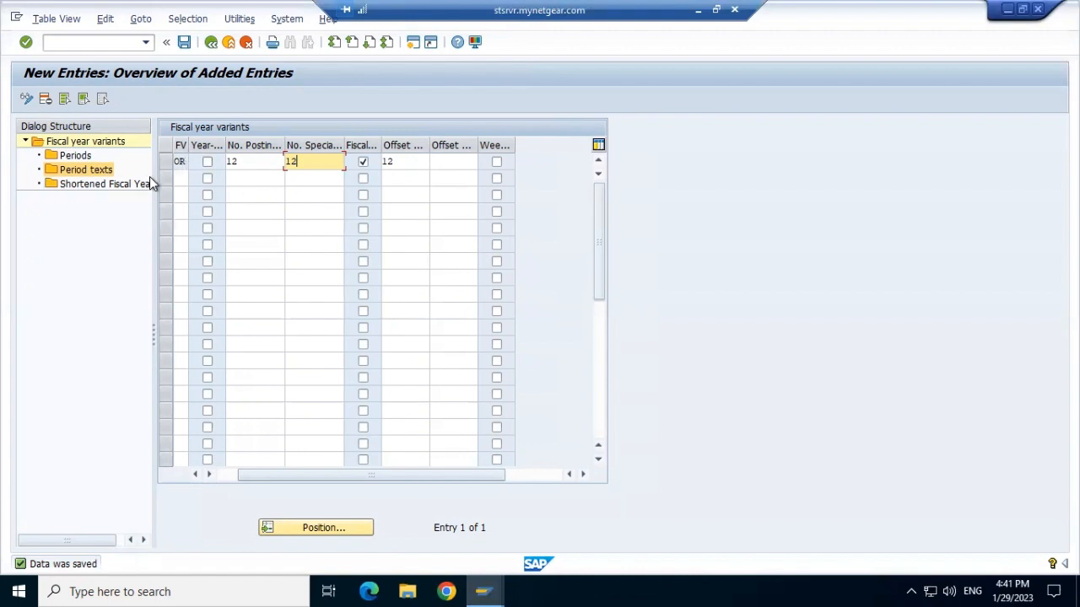
Give variant OR the description ORT1 Fiscal and save it, acknowledging the information notice.
click(87, 185)
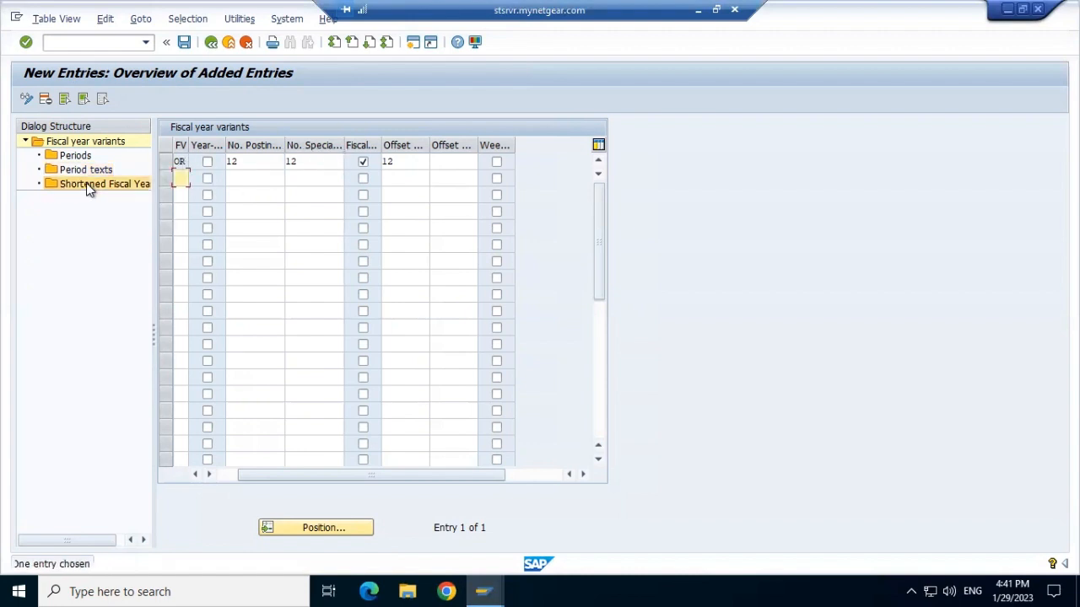
click(179, 160)
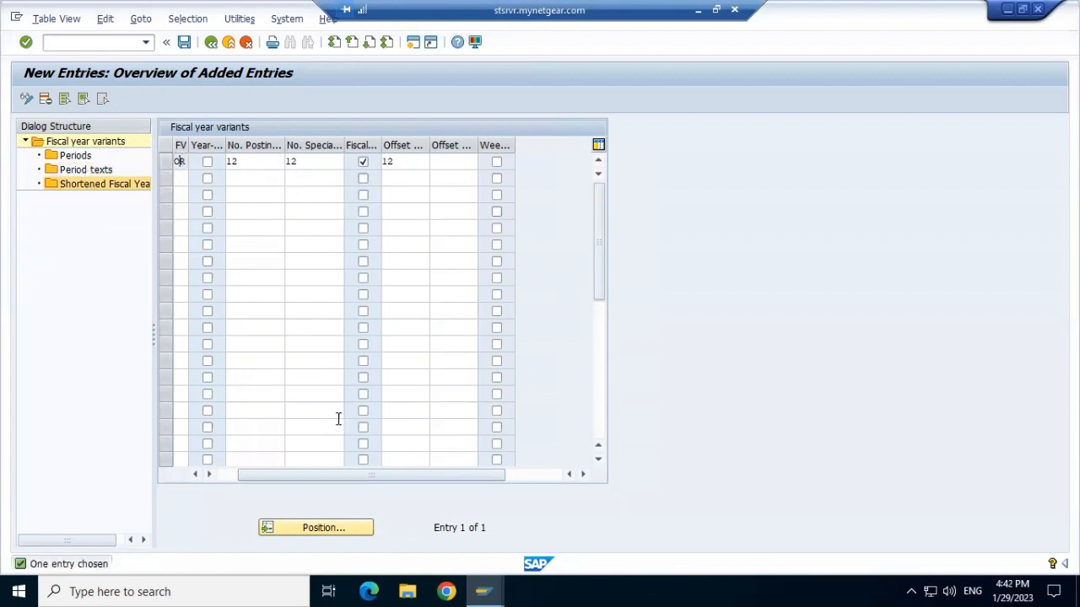
click(195, 475)
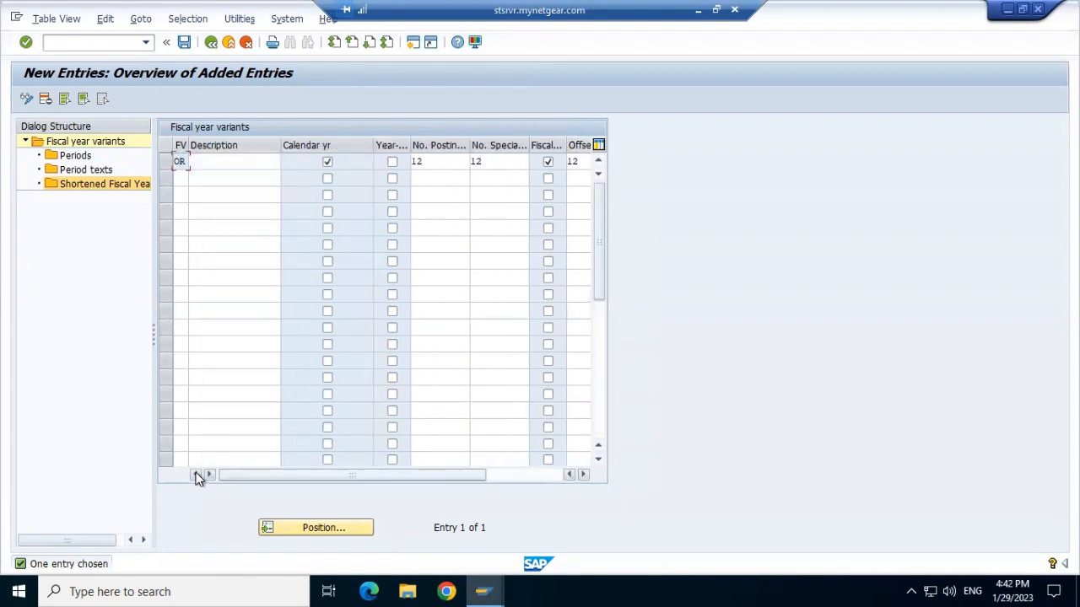
click(240, 160)
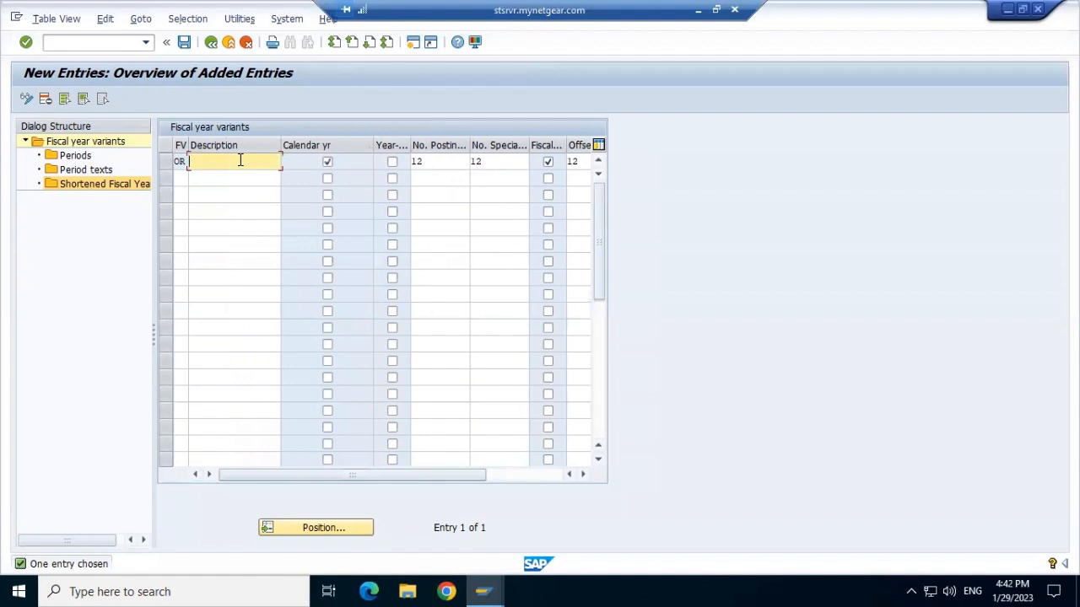
text(o)
key(BackSpace)
text(ORT1)
text(F)
text(iscal)
click(183, 45)
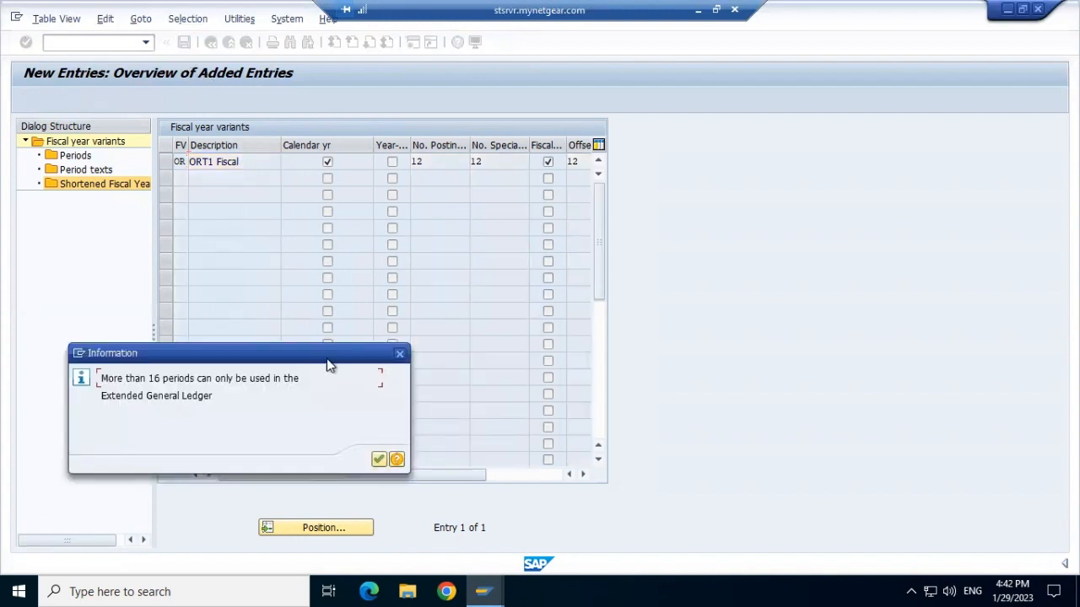
click(379, 460)
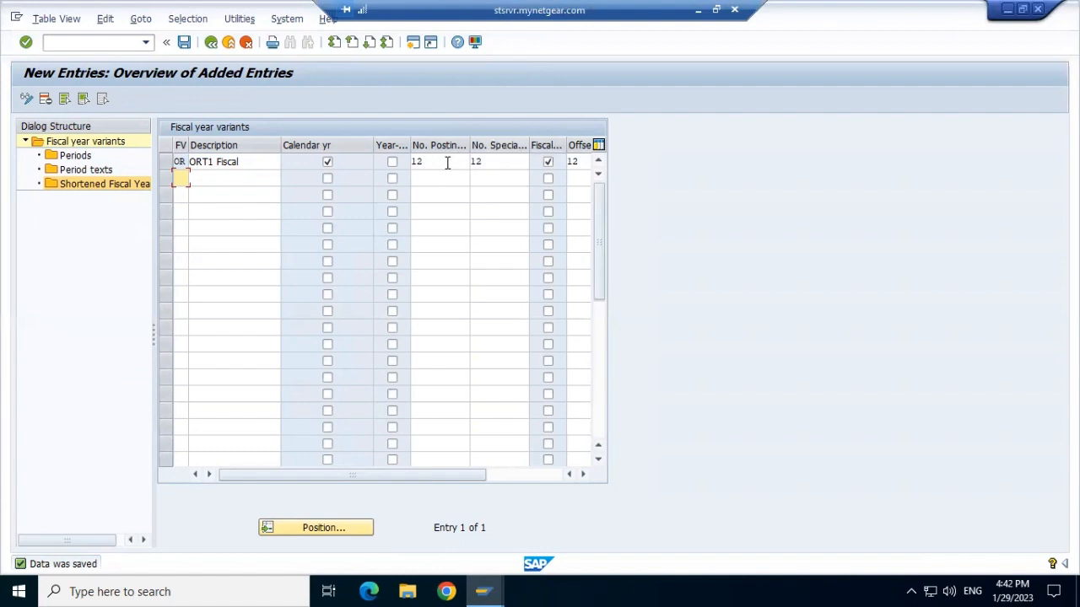
click(503, 164)
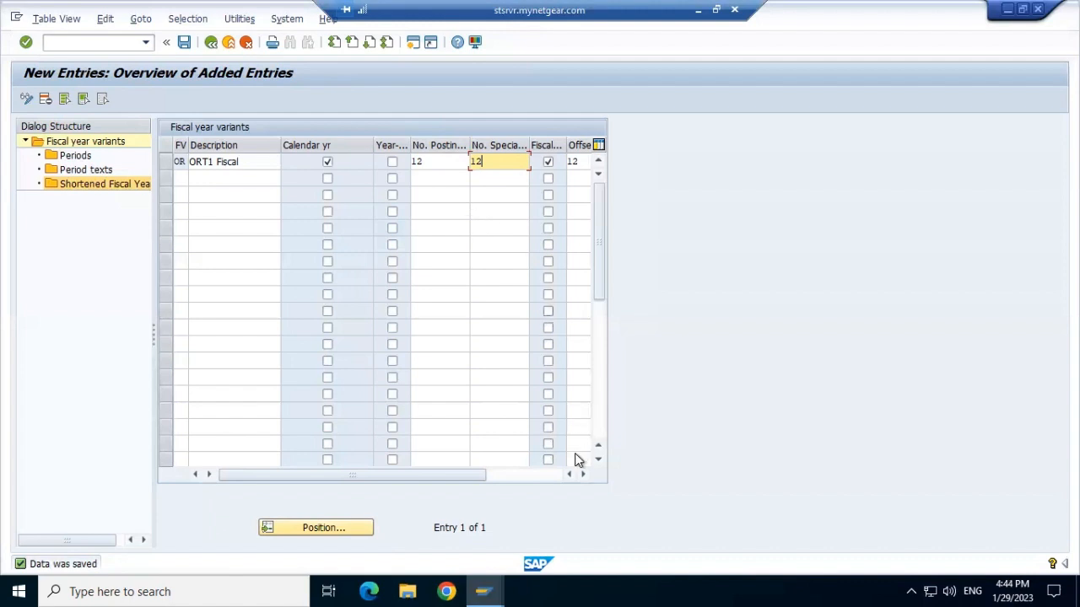
click(588, 478)
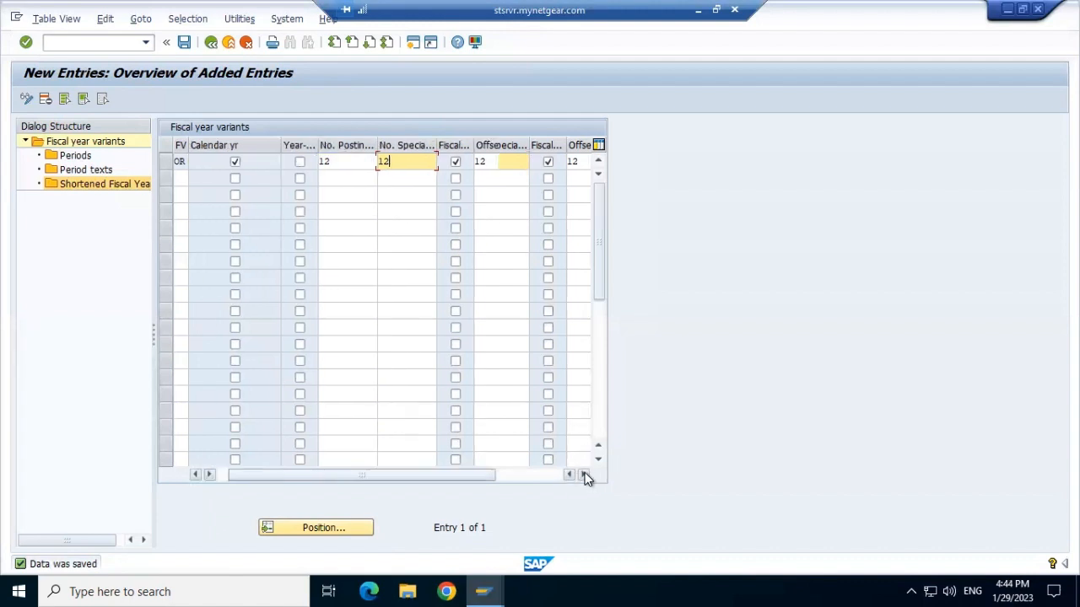
Review variant OR's entries, save again, and leave fiscal year variant maintenance back to SAP Easy Access.
click(492, 165)
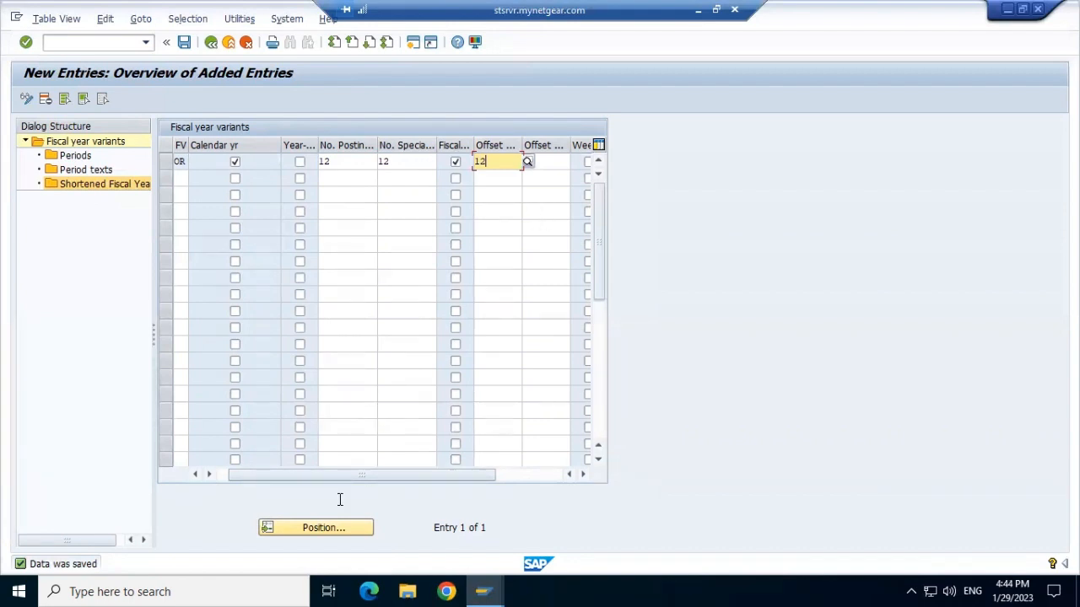
click(194, 477)
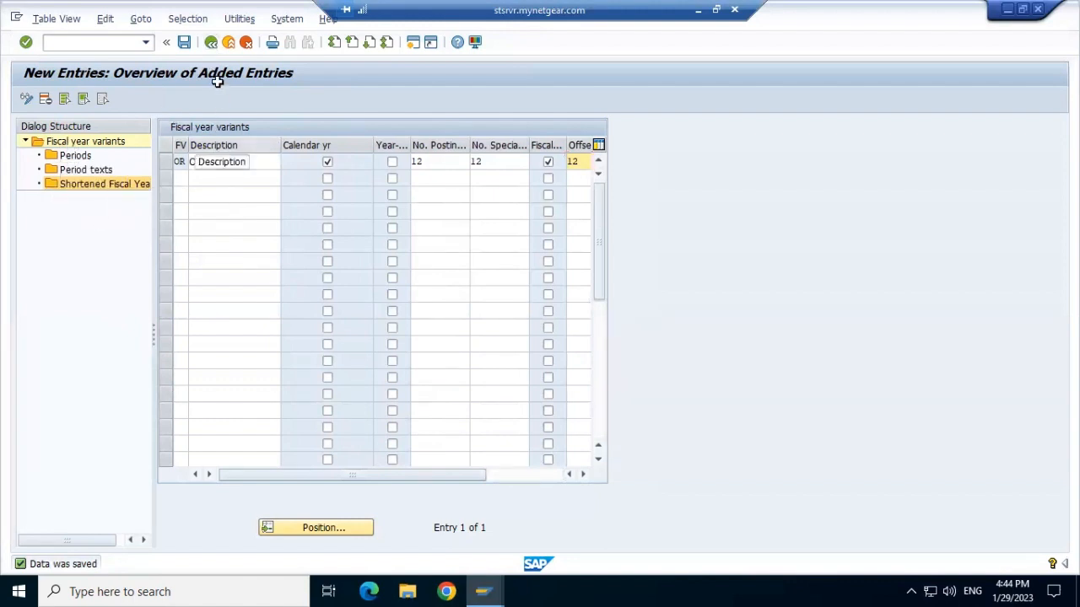
click(184, 42)
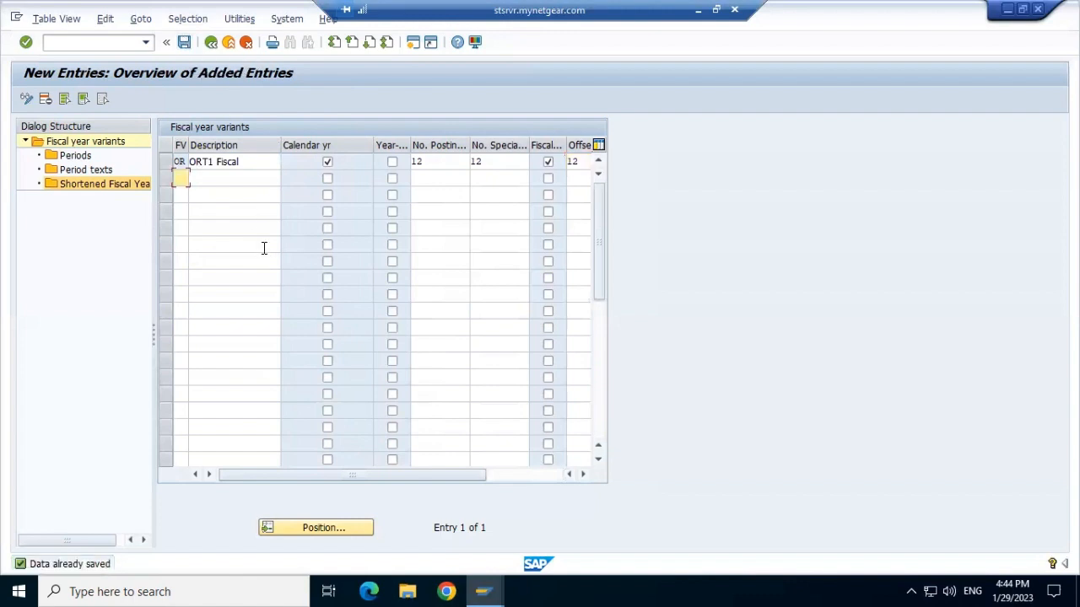
click(212, 44)
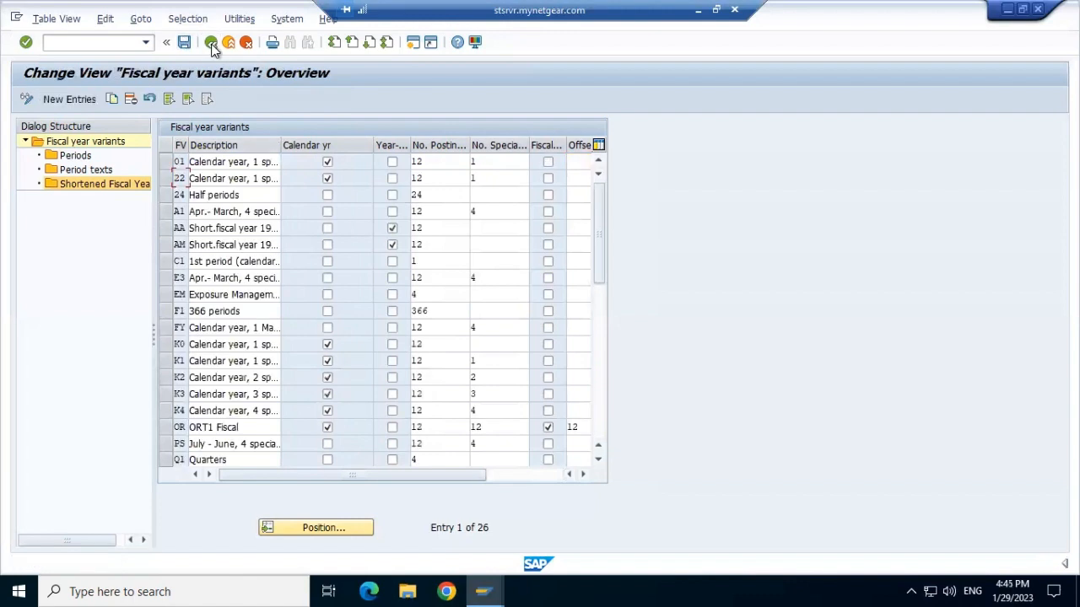
click(212, 45)
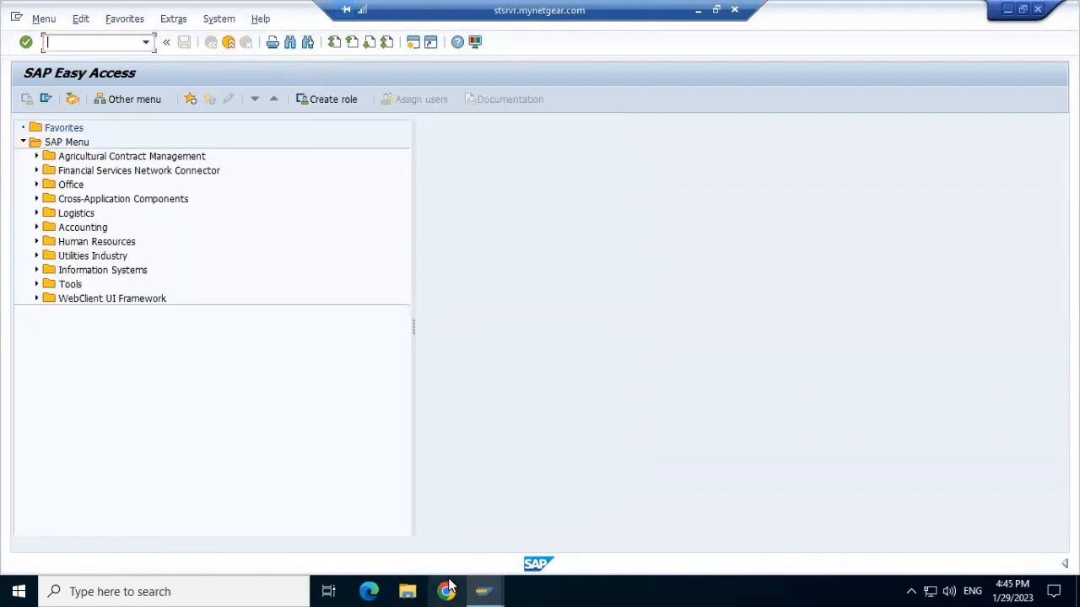
Switch to the PowerPoint presentation and page through to the Define Posting period Variant slide.
click(407, 591)
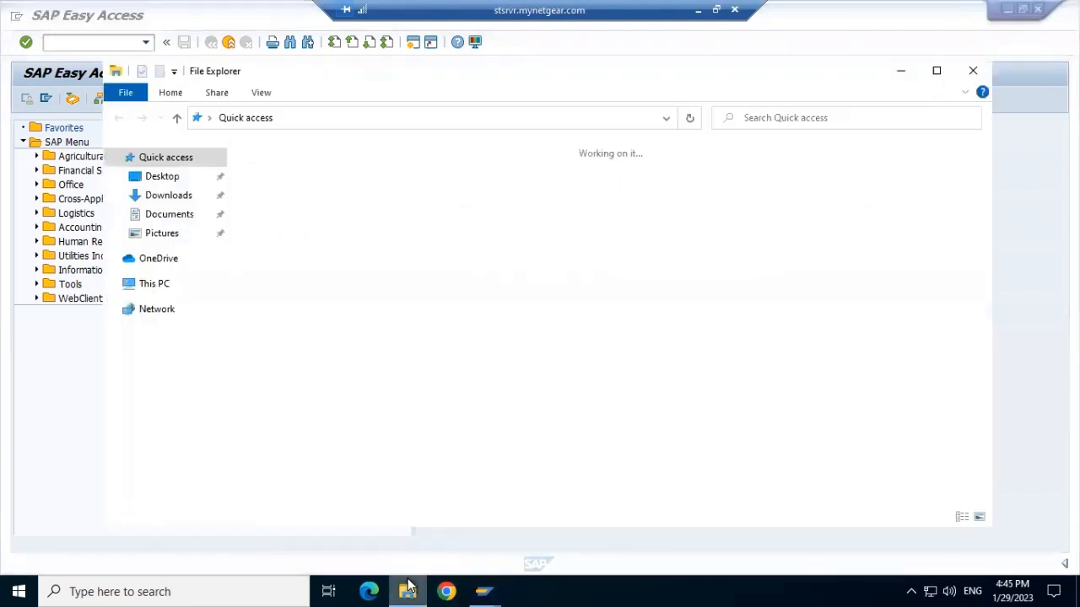
click(972, 71)
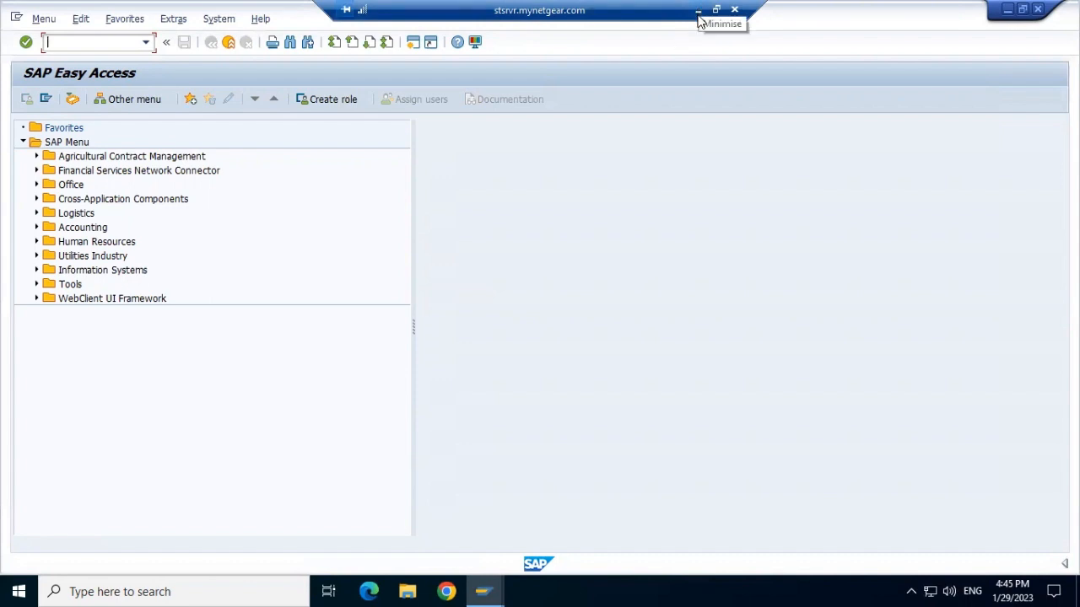
click(697, 12)
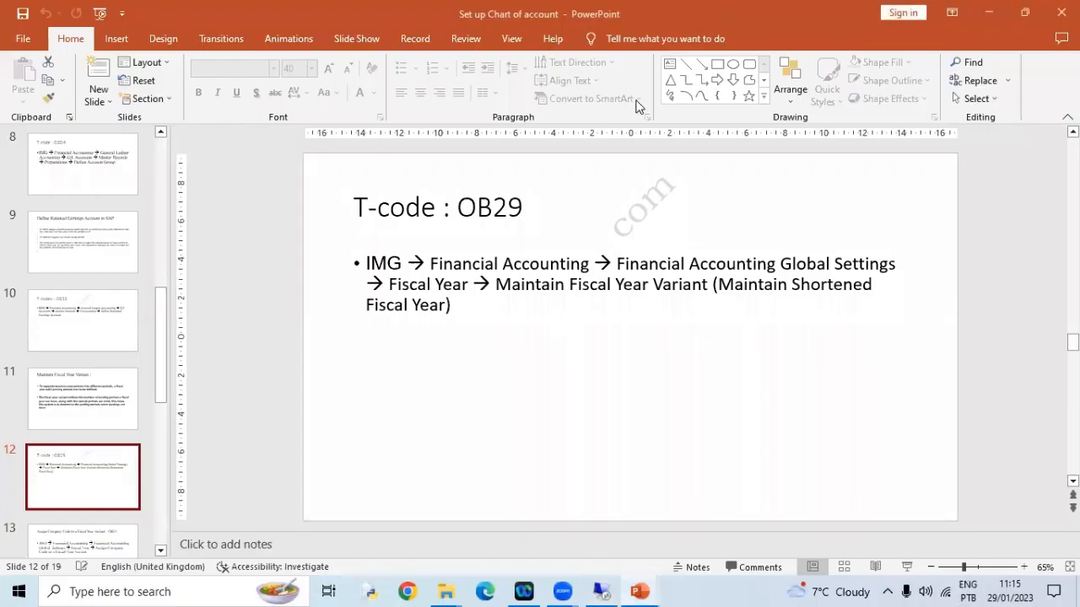
click(99, 533)
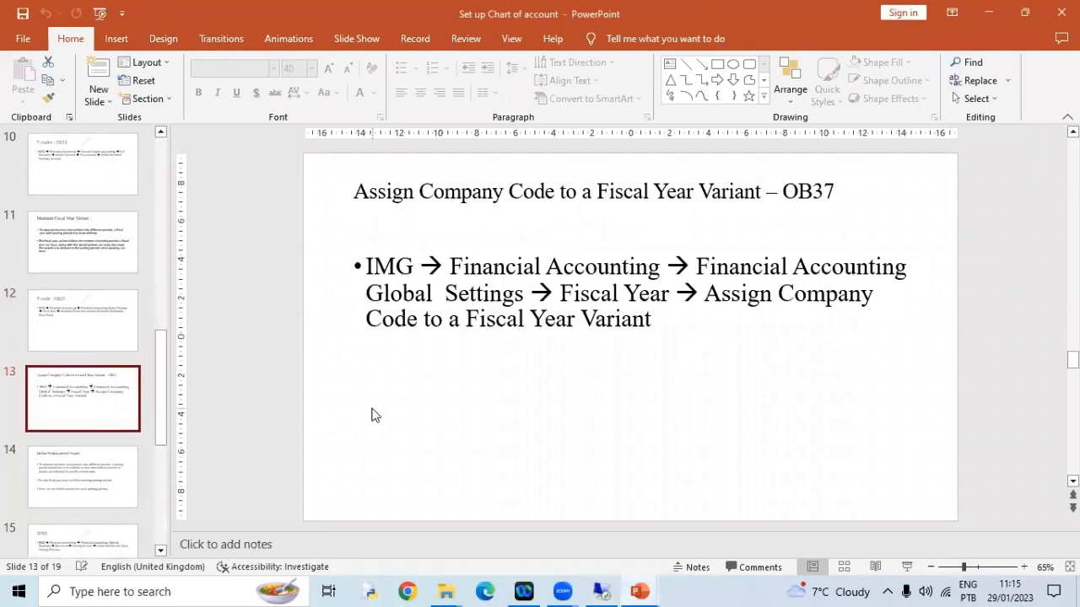
scroll(374, 414, down, 1)
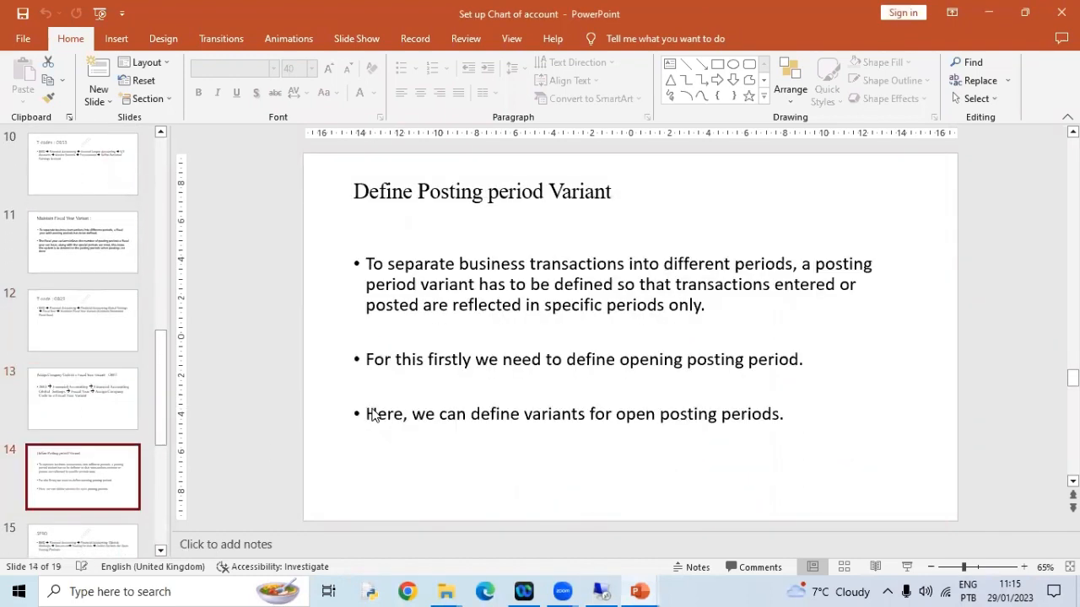
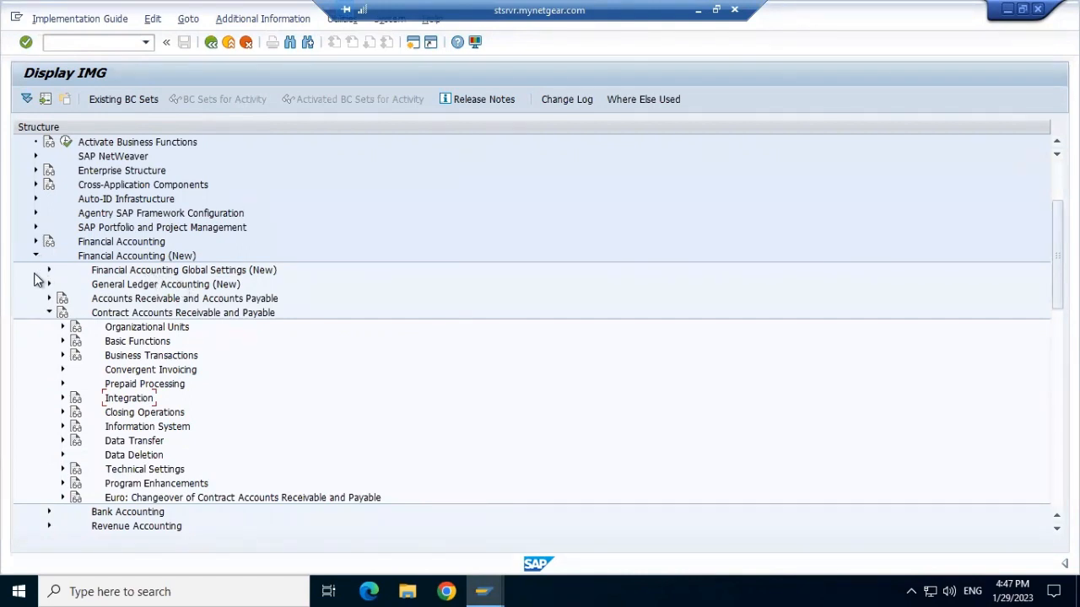
Expand the IMG path Financial Accounting Global Settings (New) > Document, checking it against the presentation slide's menu path.
click(49, 313)
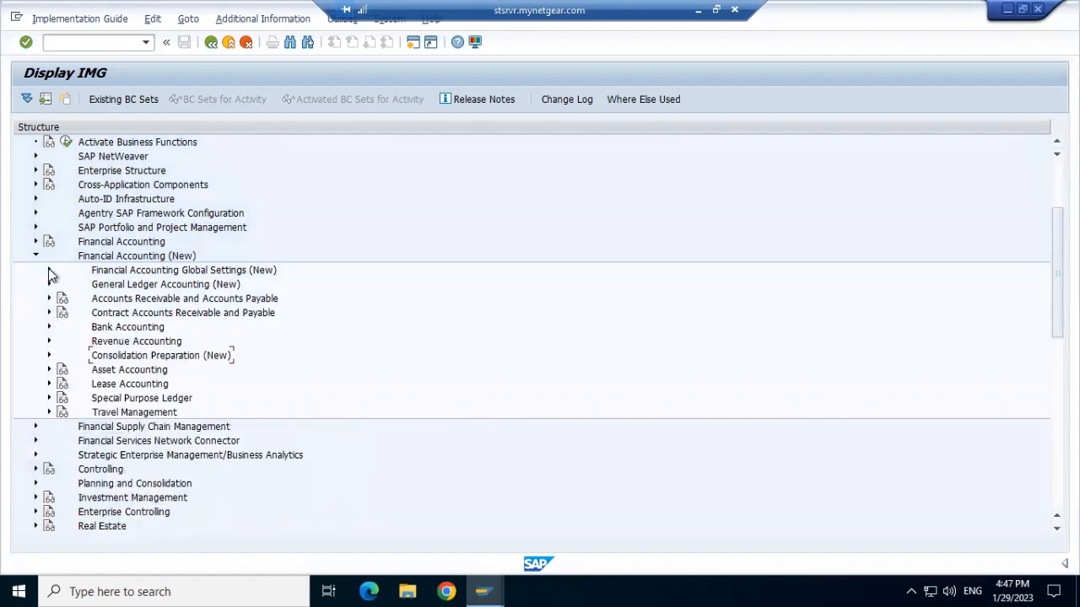
click(49, 270)
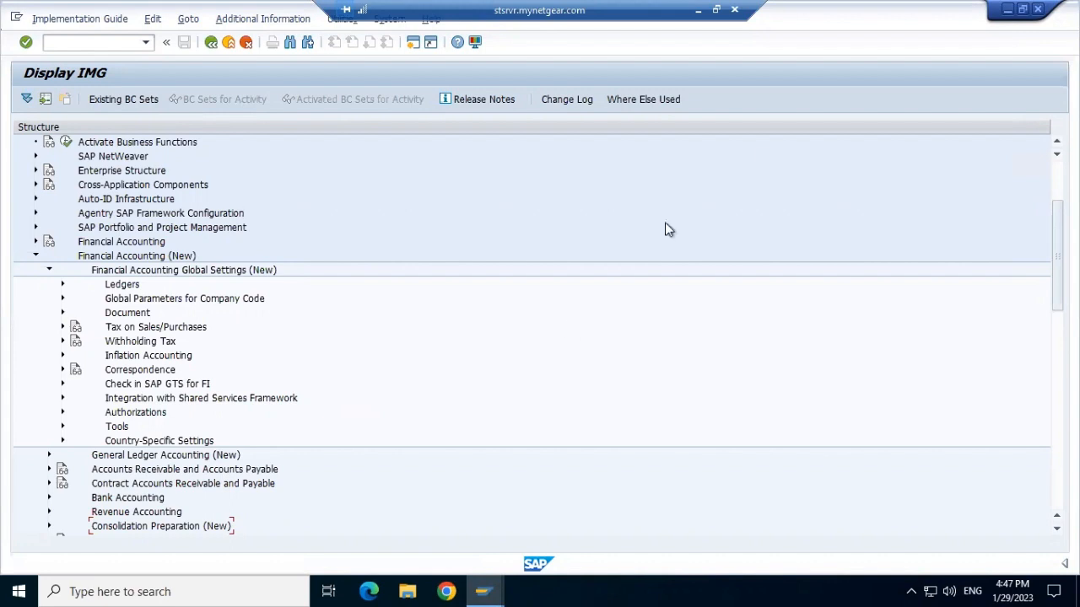
click(699, 17)
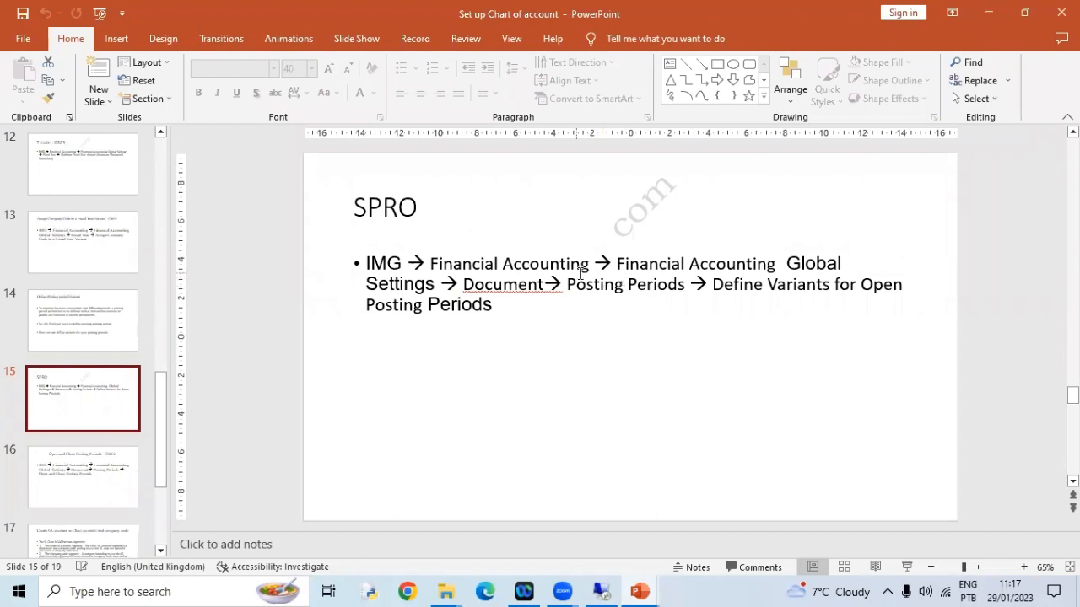
click(601, 590)
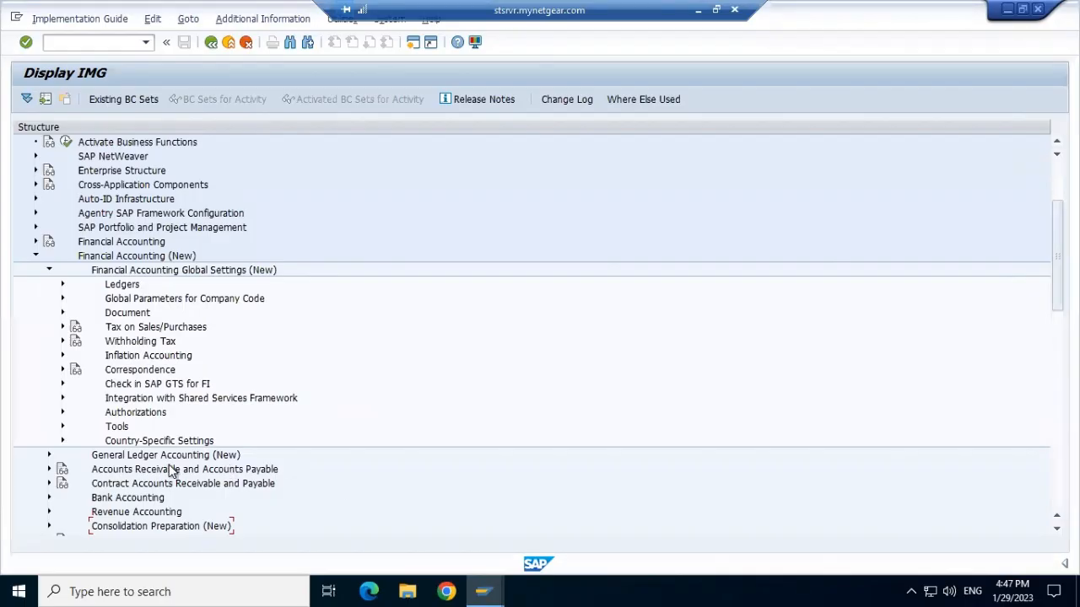
click(62, 314)
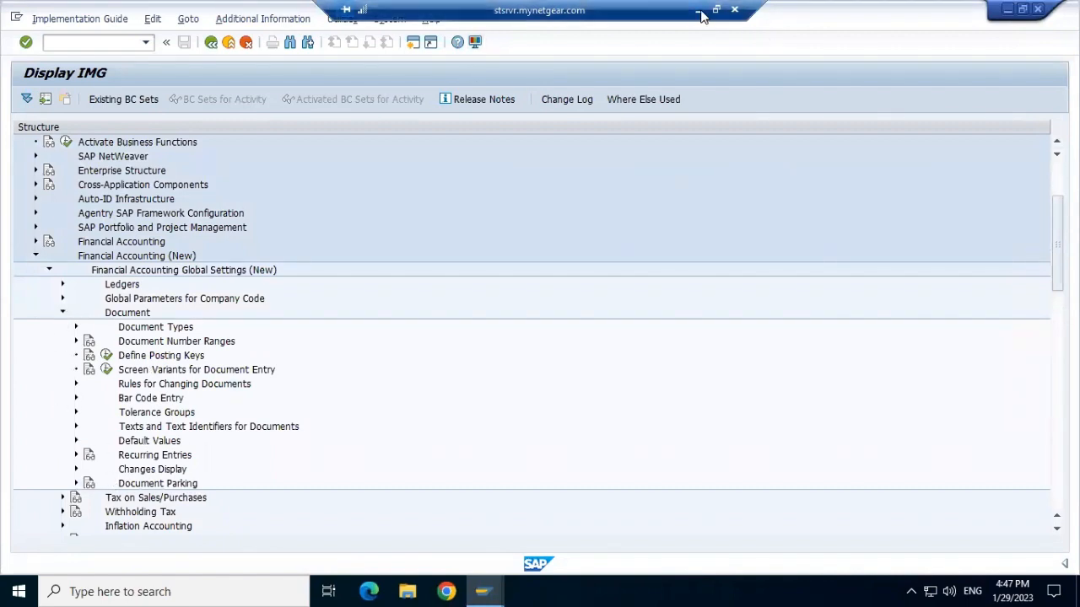
click(699, 11)
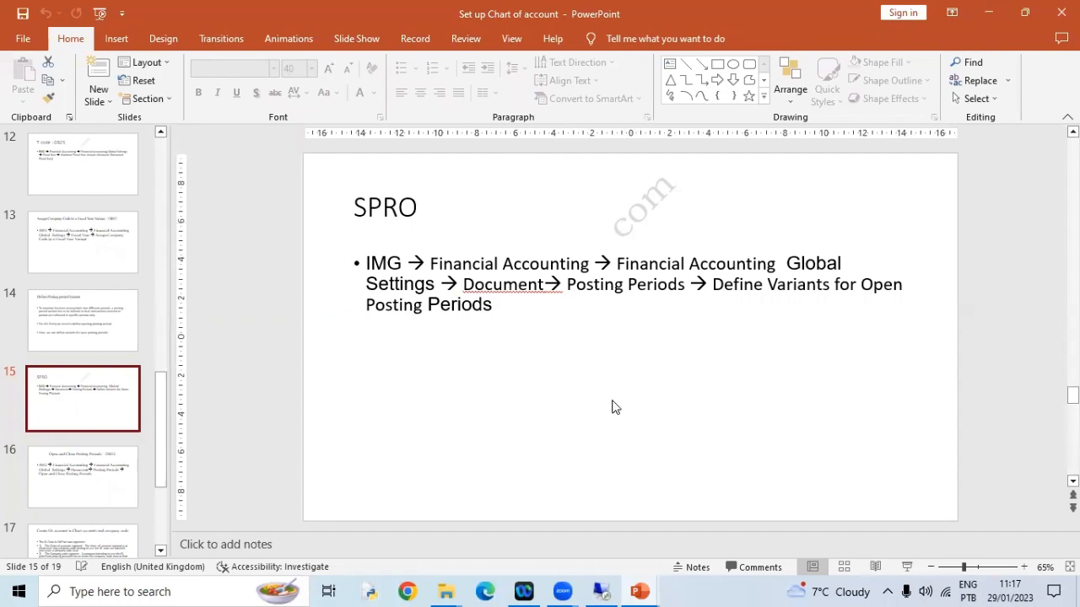
click(600, 591)
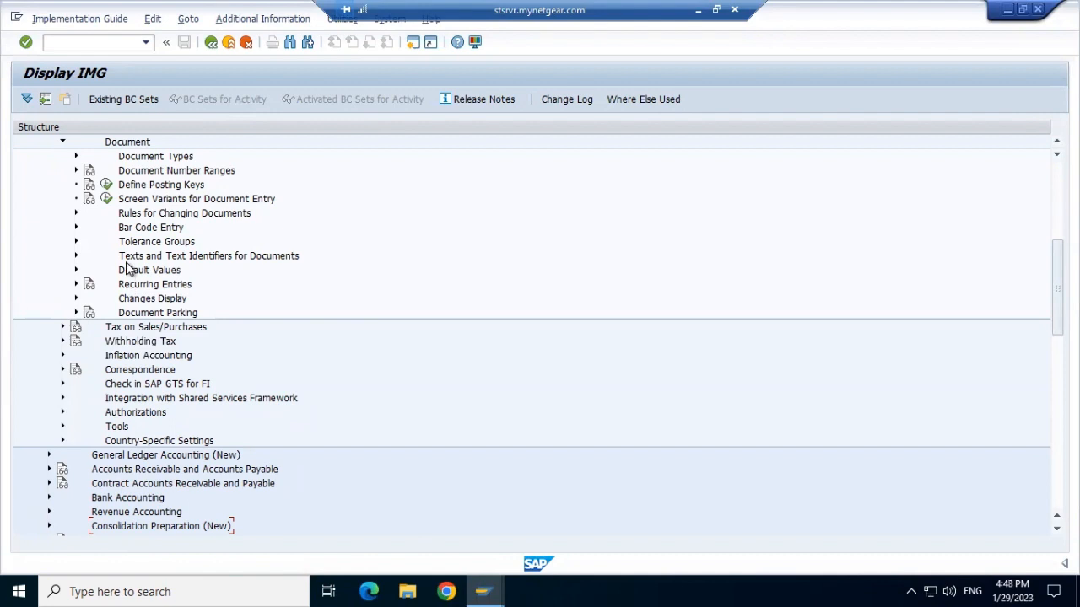
Open Define Posting Keys to review the posting key list and its IMG activity documentation.
click(107, 185)
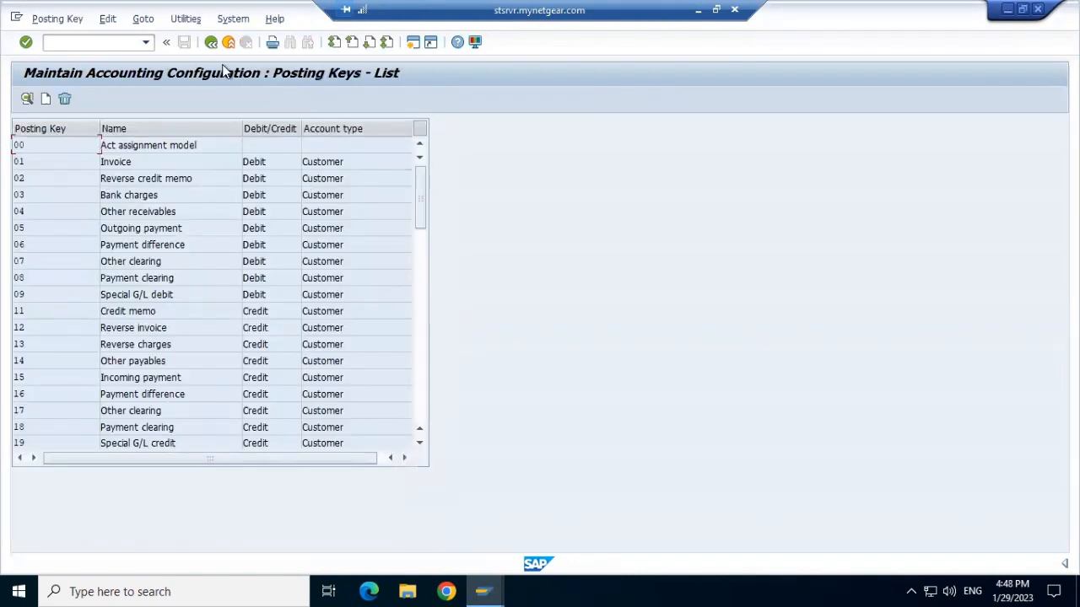
click(211, 44)
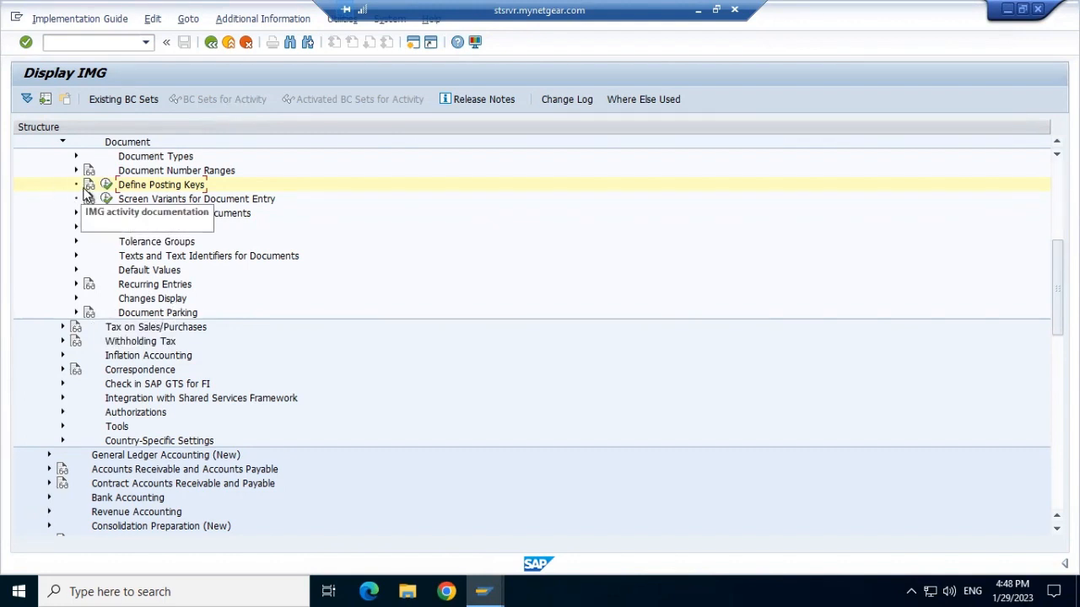
click(88, 187)
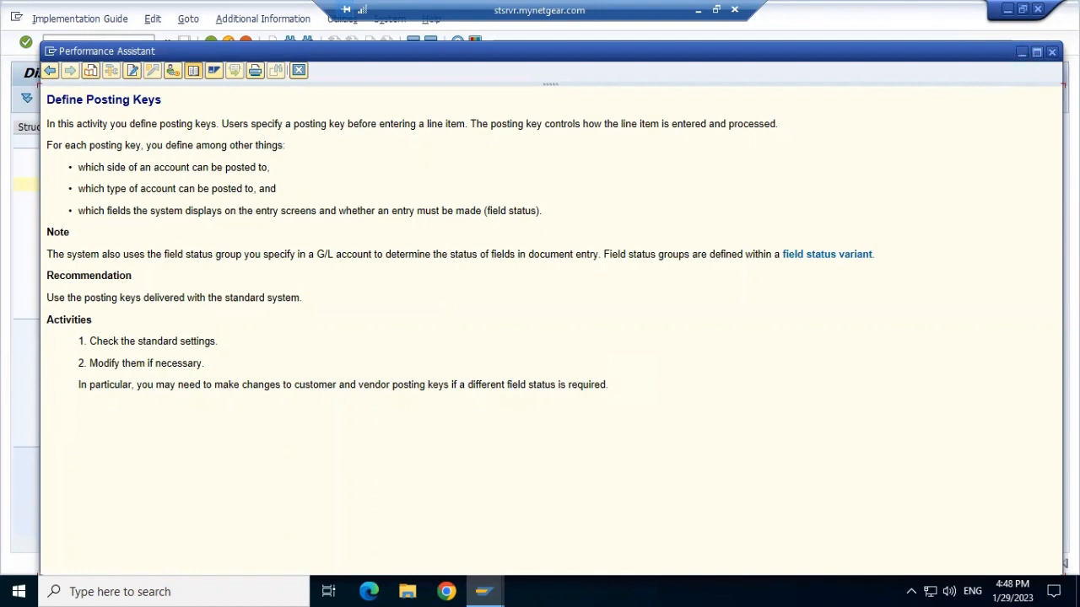
key(Escape)
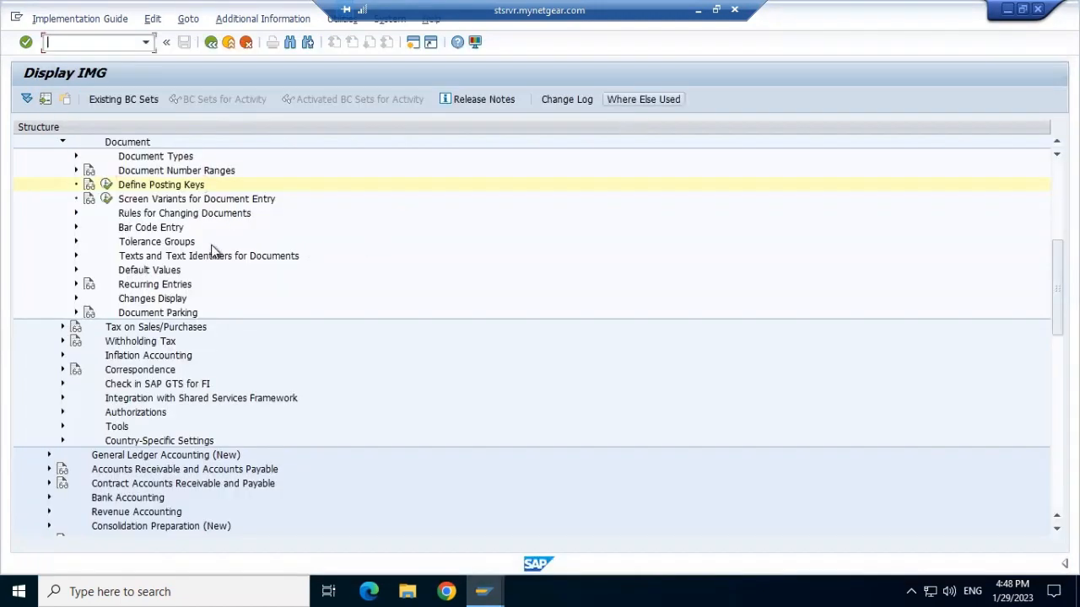
Create a new posting key OR with the name ort1 posting key.
click(106, 186)
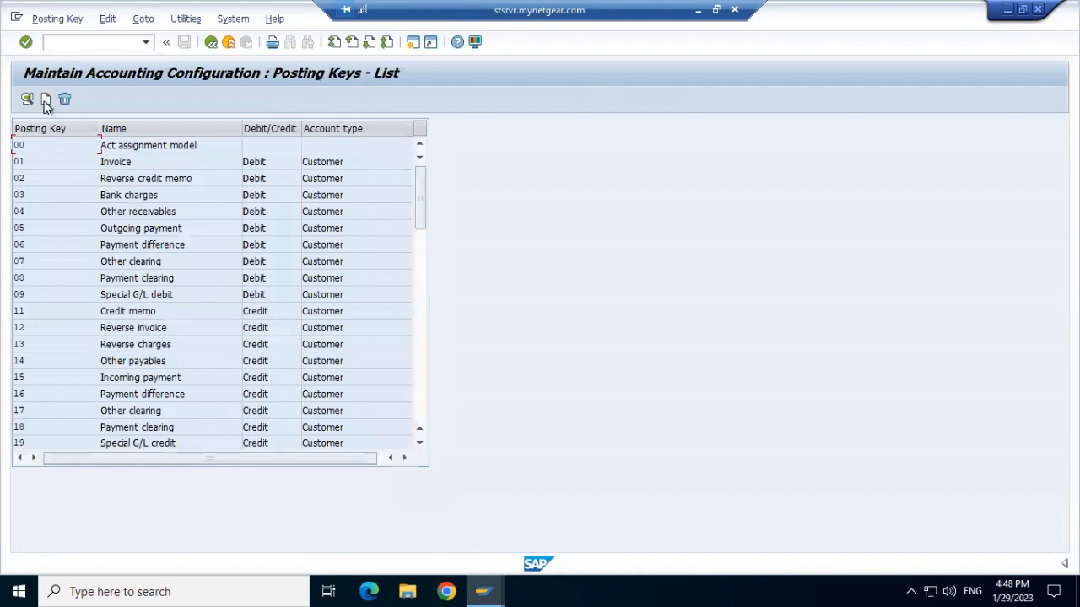
click(45, 100)
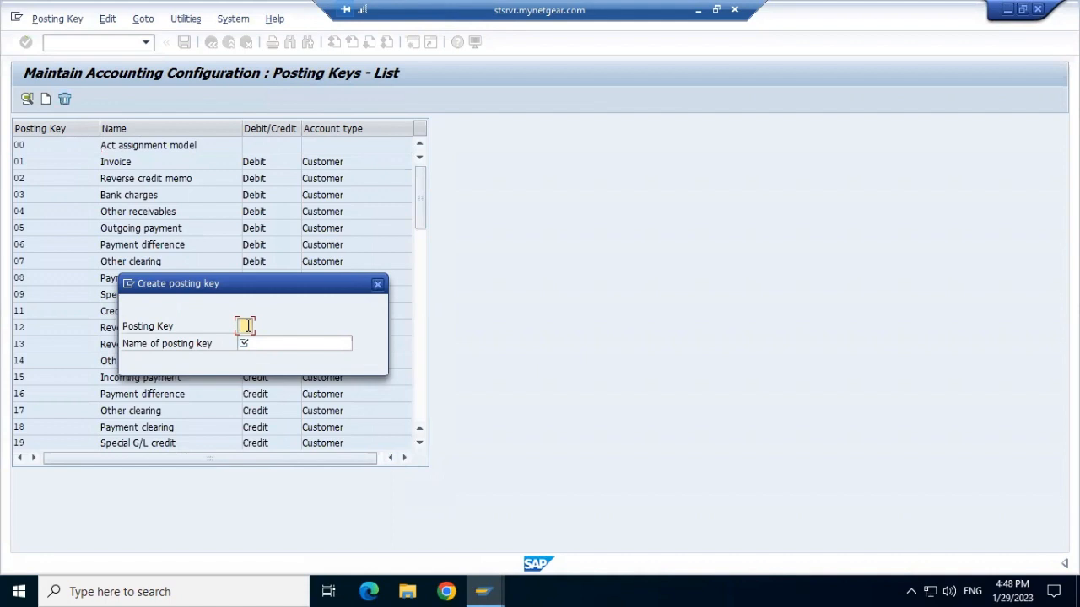
text(01)
click(251, 341)
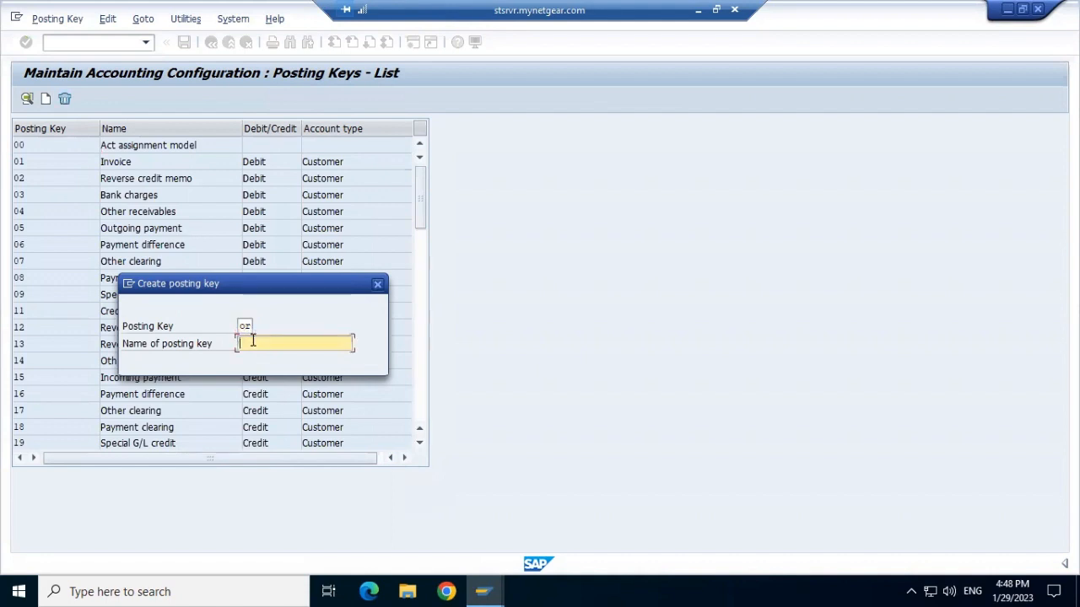
text(ord)
text( post)
text(ing ke)
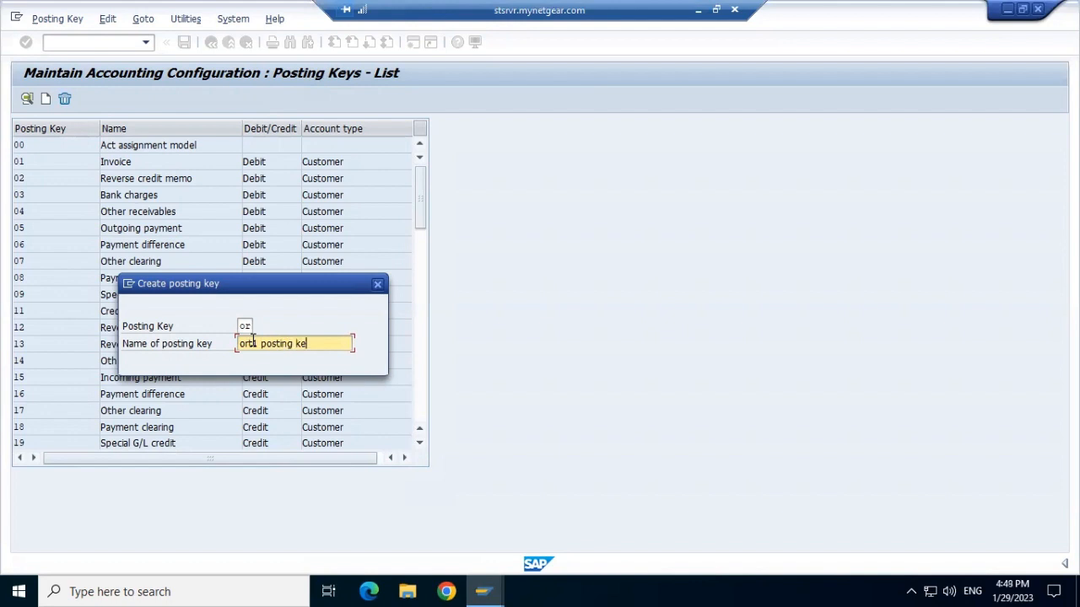
text(y)
key(Return)
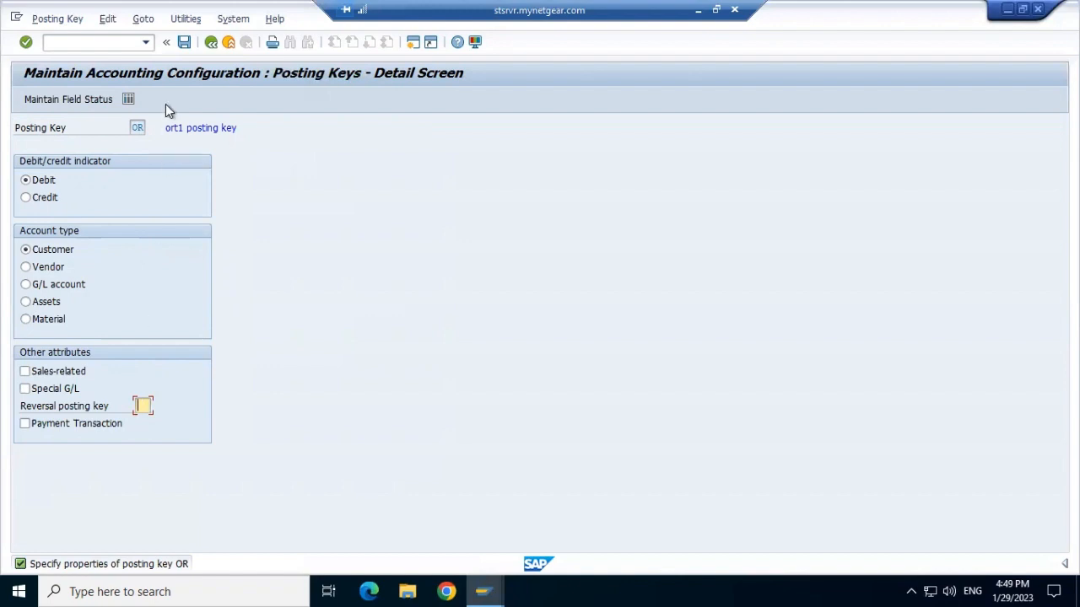
Save posting key OR under the customizing request and return to the IMG structure.
click(128, 100)
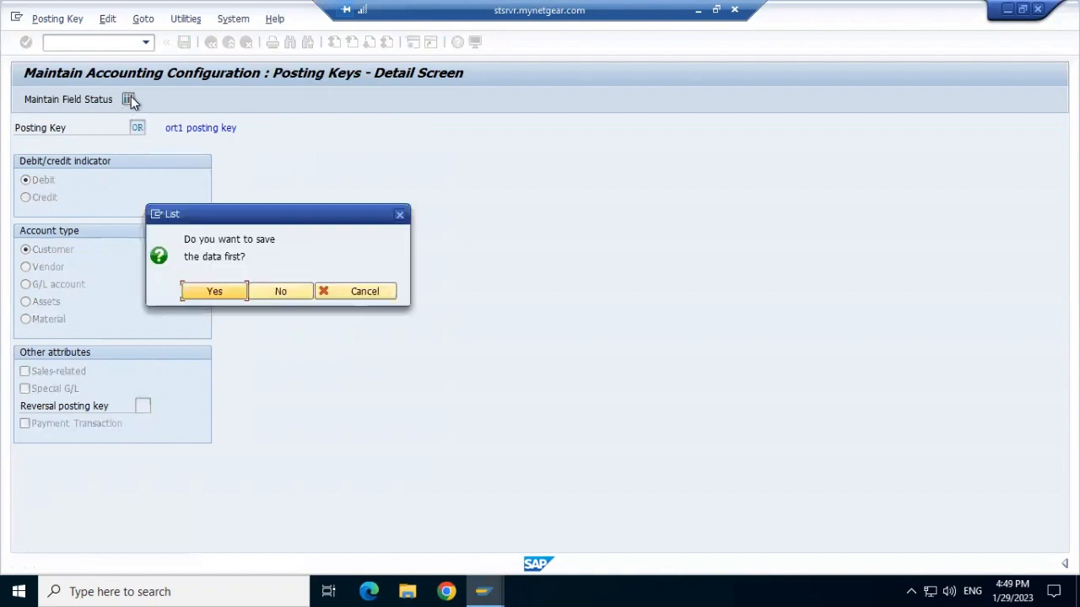
click(401, 217)
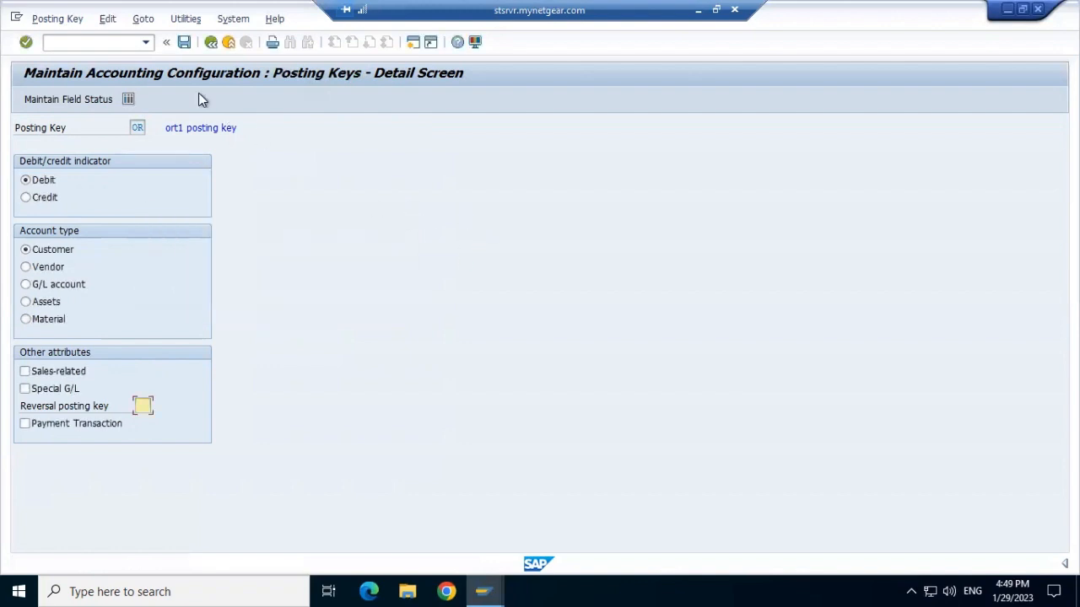
click(185, 47)
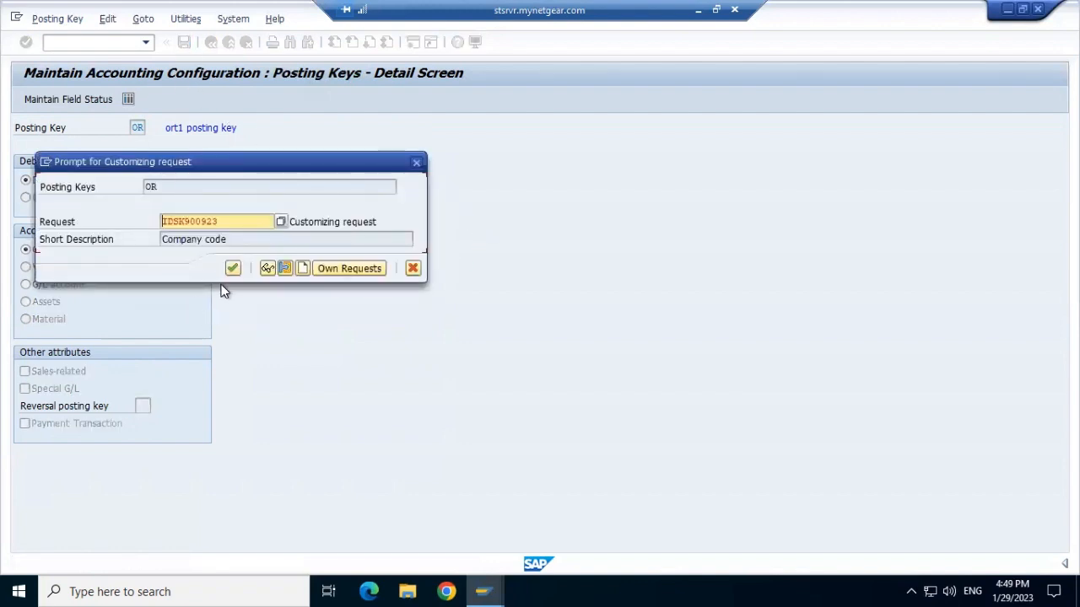
click(232, 269)
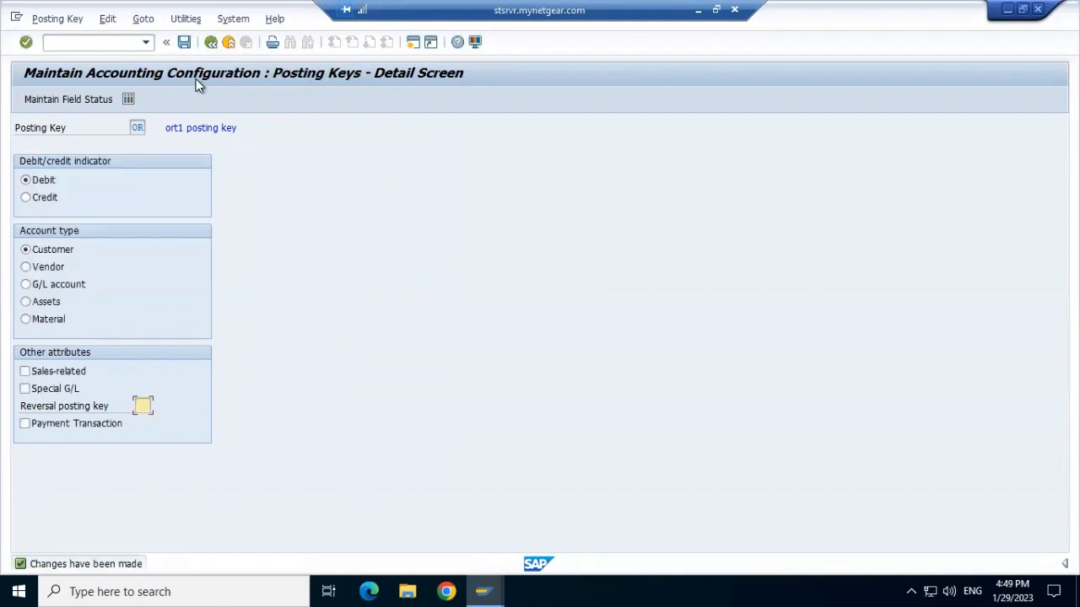
click(211, 42)
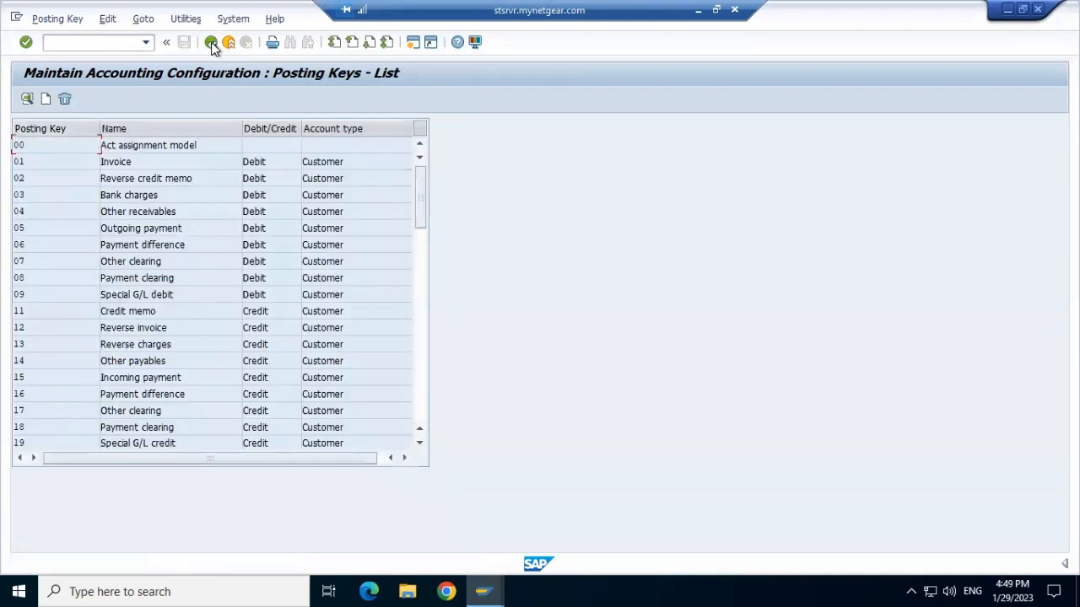
click(210, 42)
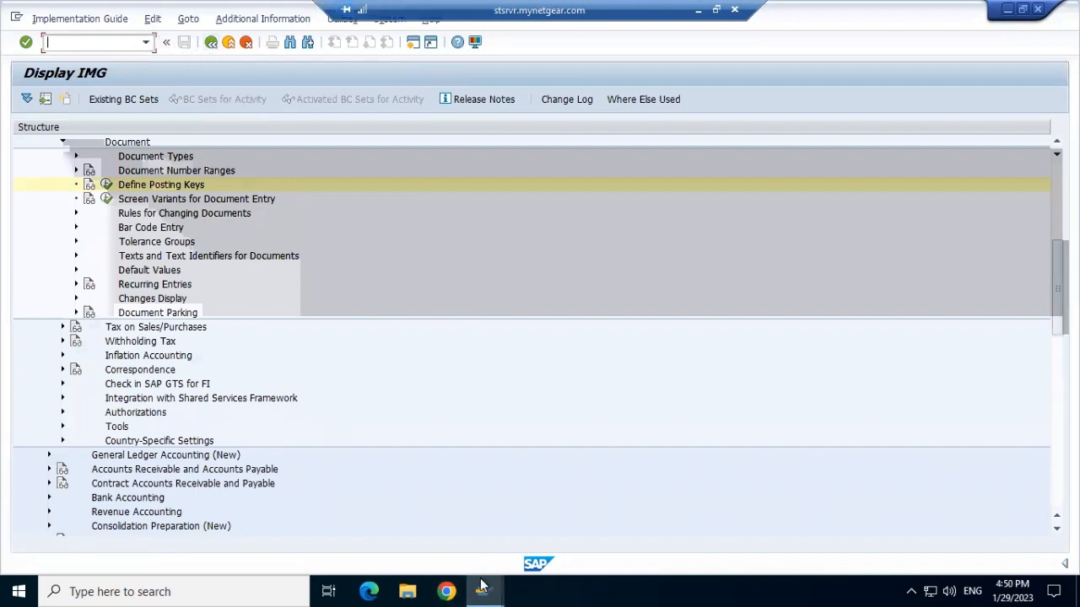
Switch to the account assignment session and launch transaction OB52 from the command field.
mouse_move(482, 584)
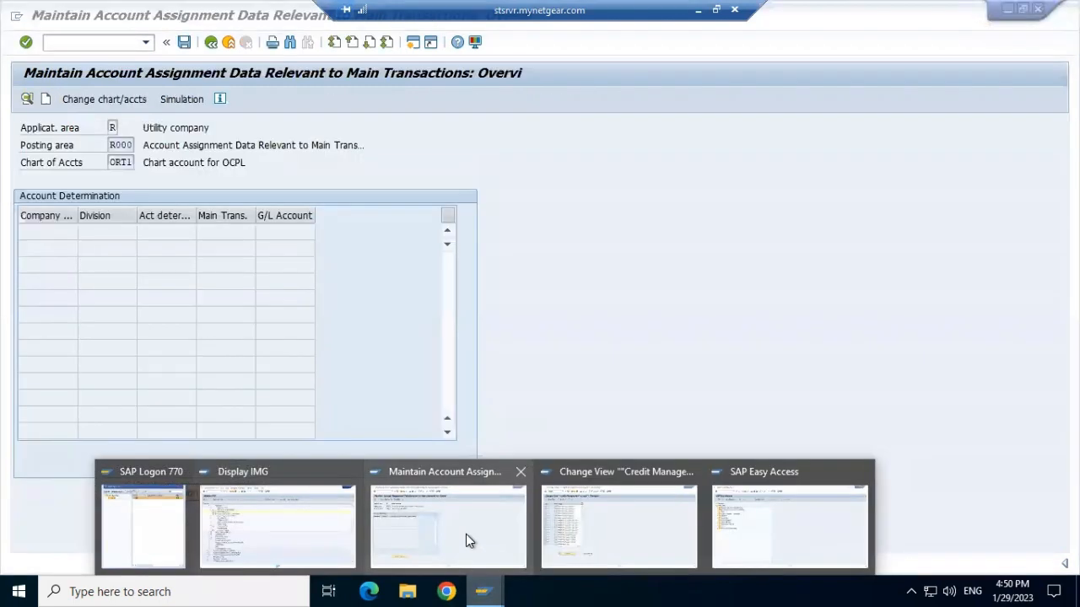
click(466, 534)
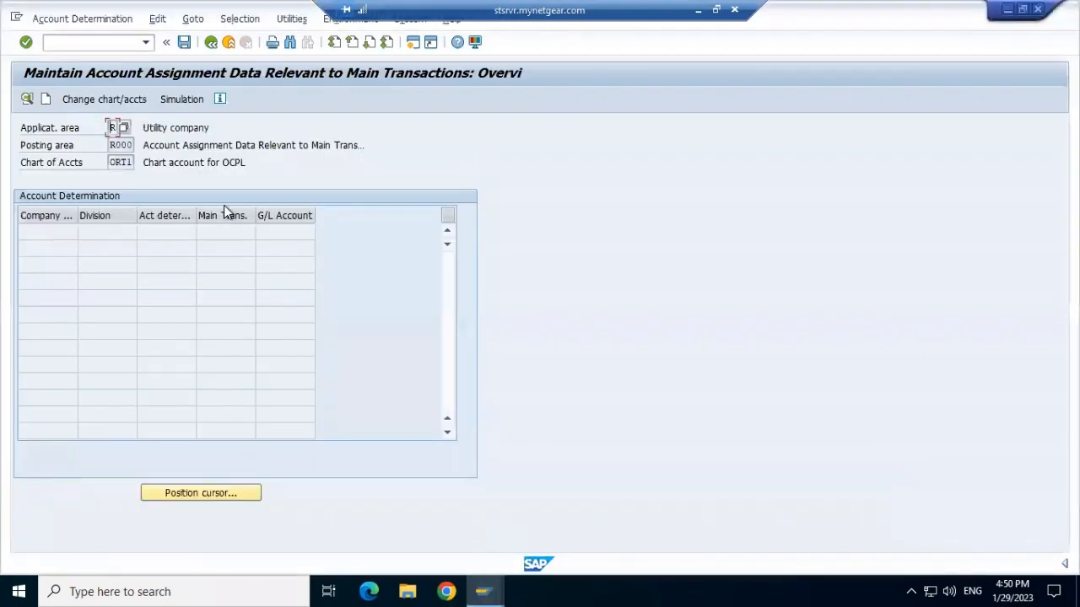
click(94, 42)
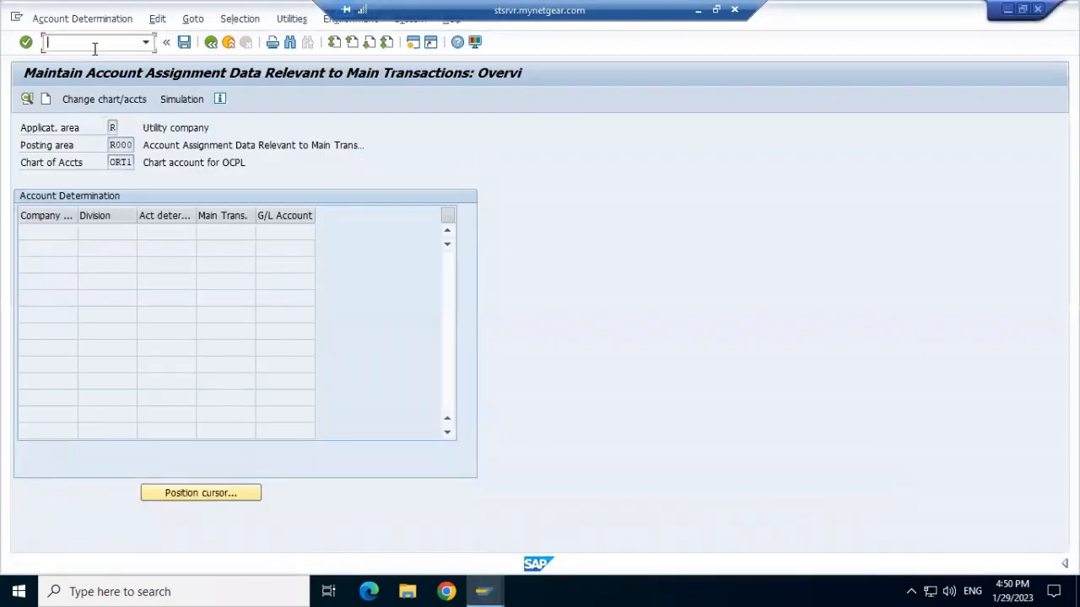
click(147, 42)
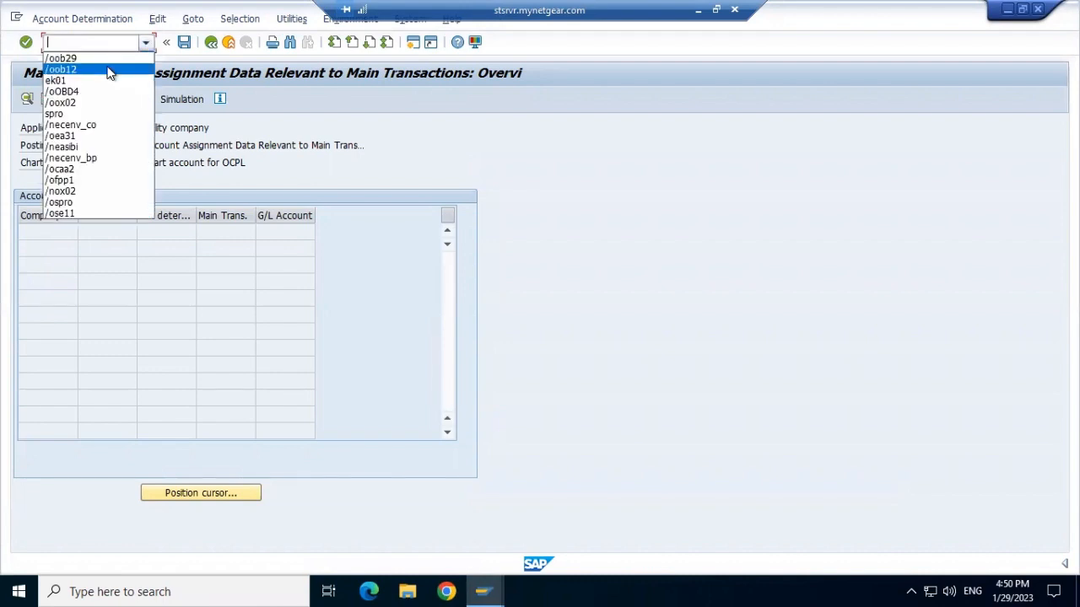
click(85, 148)
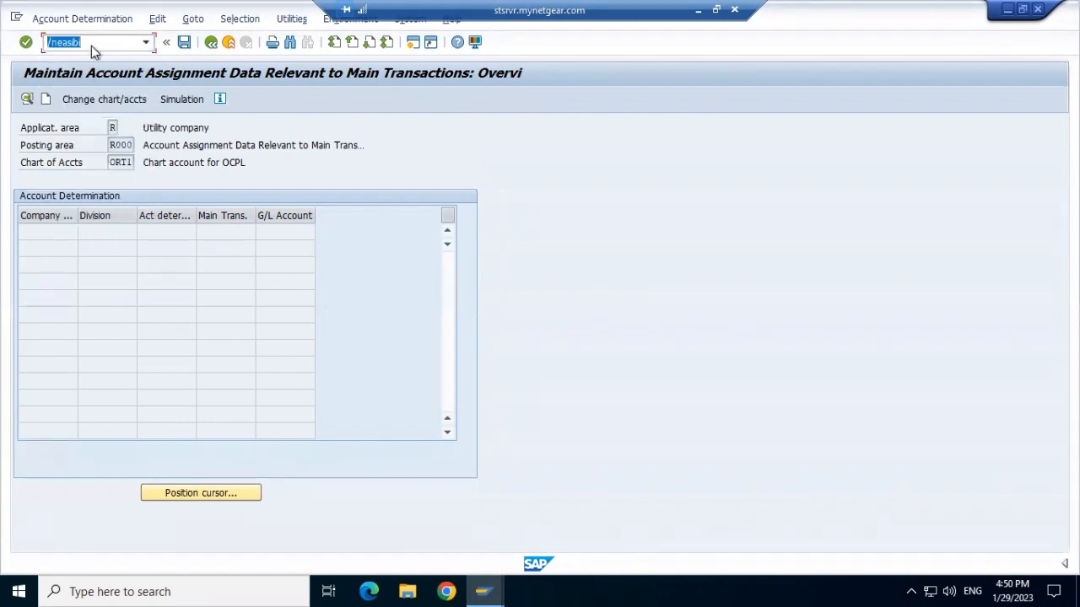
click(91, 46)
key(BackSpace)
key(BackSpace)
key(BackSpace)
key(BackSpace)
key(BackSpace)
key(BackSpace)
text(ob52)
key(Return)
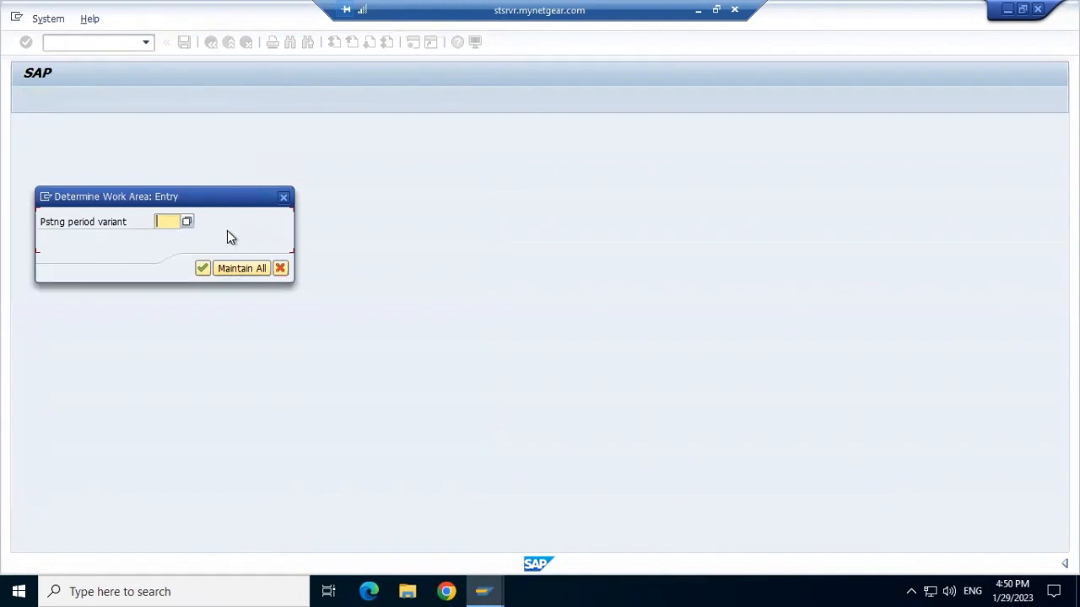
Open posting period variant ORT1 and start adding new entries.
text(ORT1)
click(202, 268)
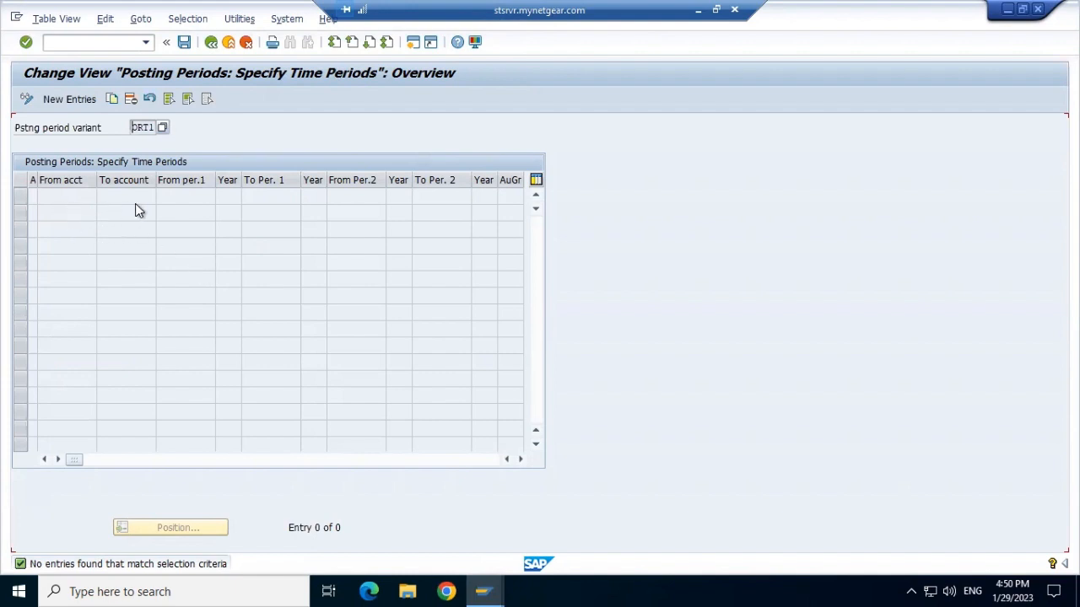
click(82, 99)
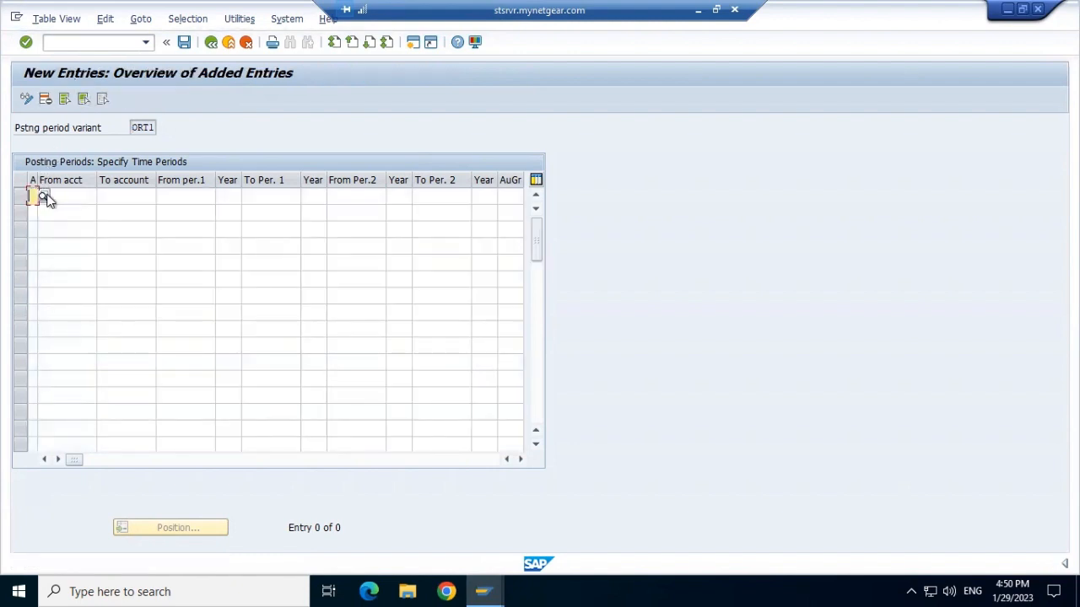
Set the first new entry's account type to D Customers.
click(43, 198)
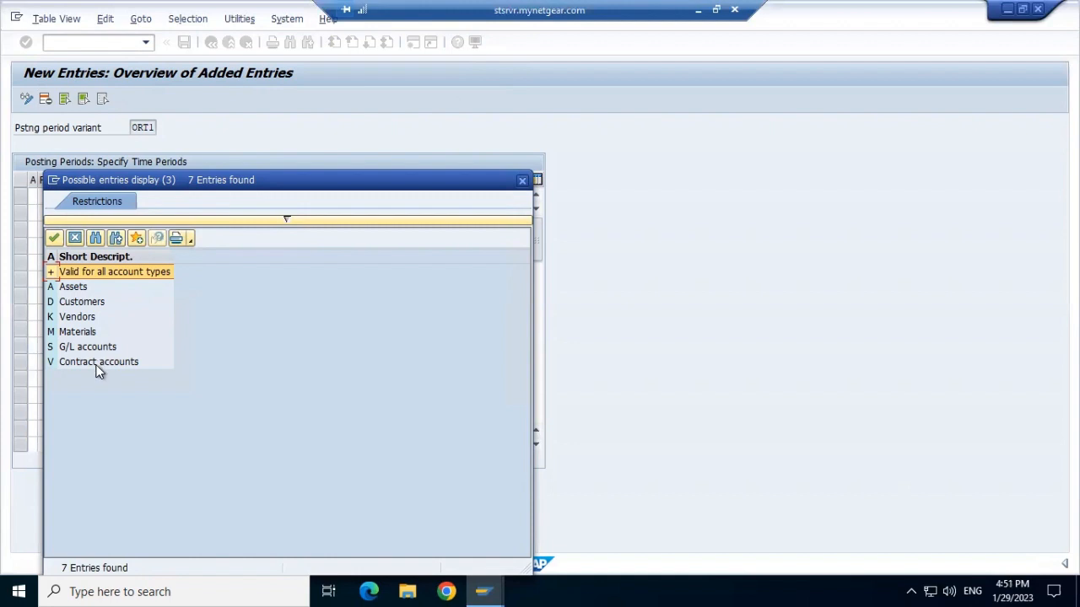
double_click(88, 301)
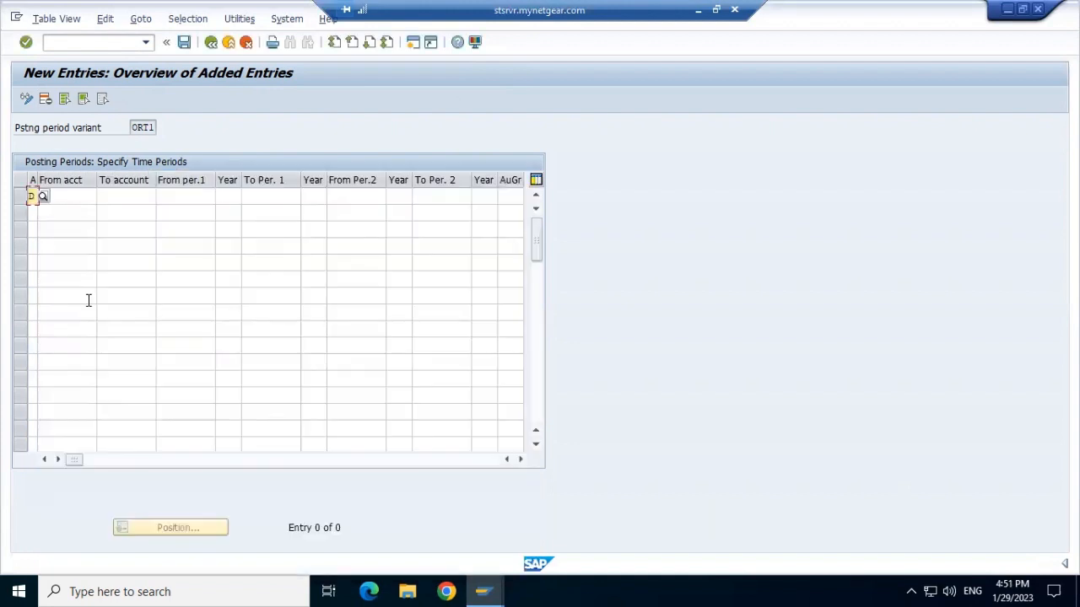
click(75, 199)
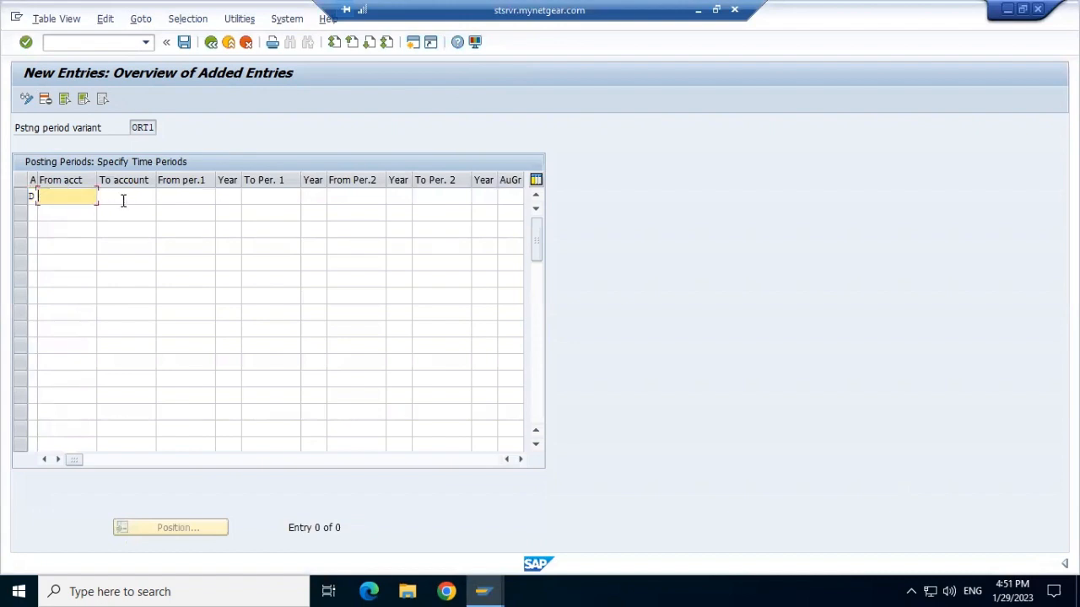
click(123, 201)
click(75, 200)
click(119, 198)
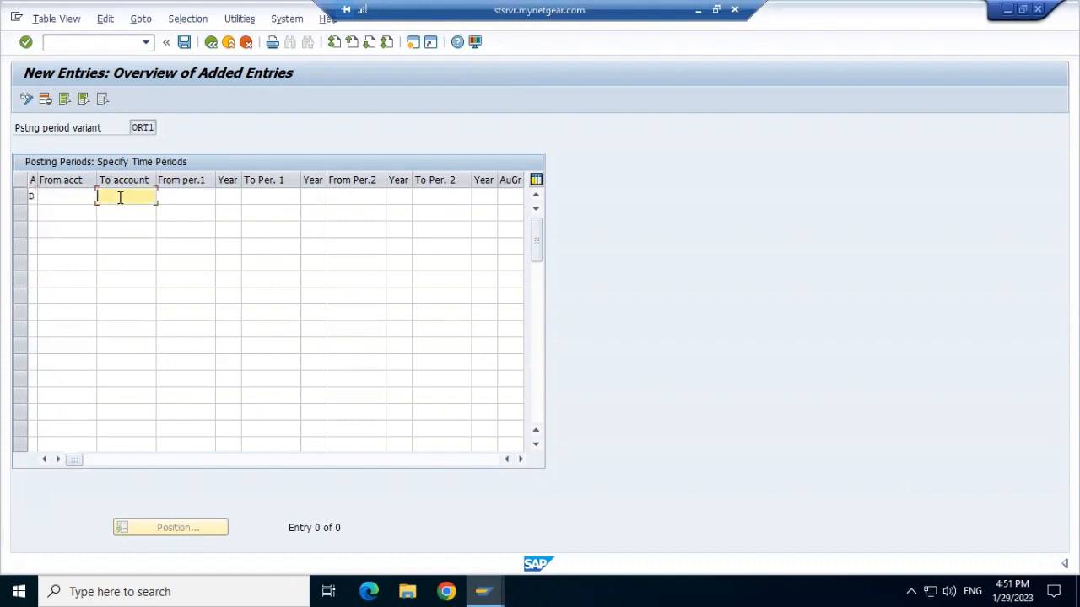
click(77, 197)
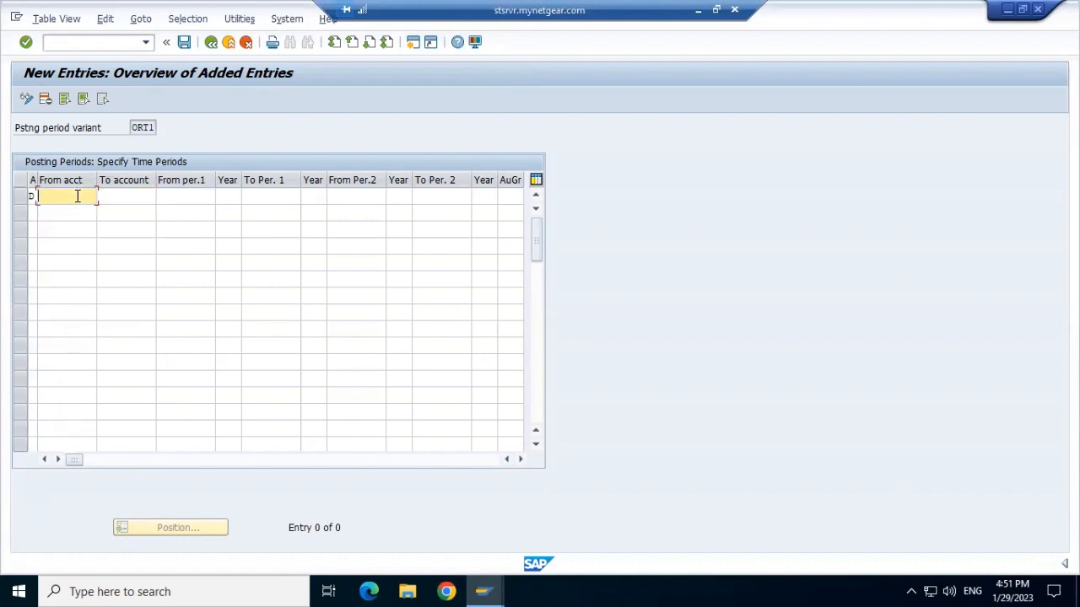
Enter the account range 1000 to 2000 for the customer entry.
text(1000)
click(129, 194)
text(2)
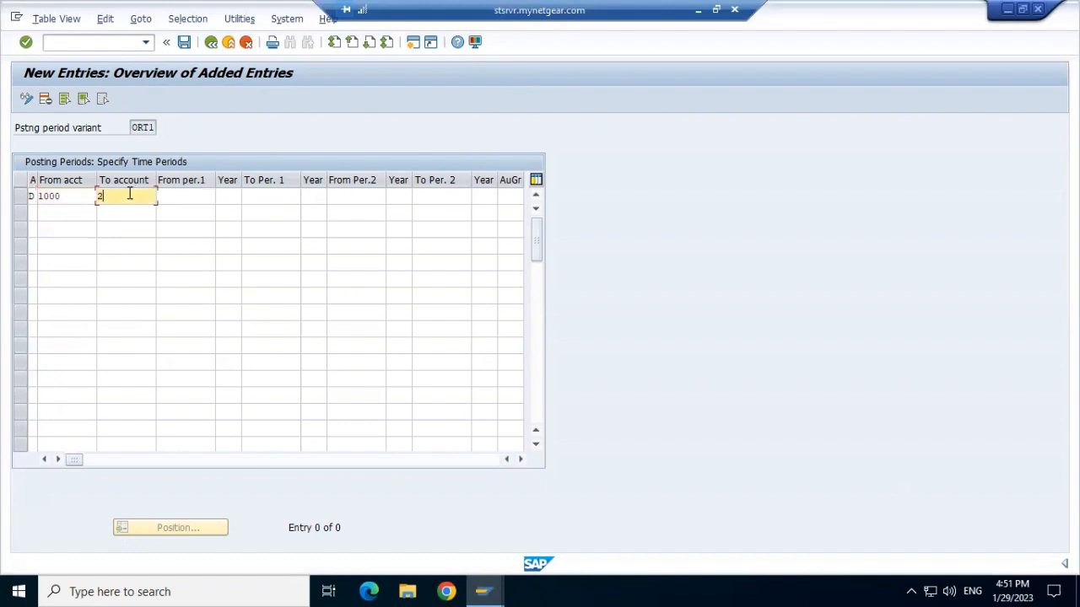
text(000)
Set the first posting period of the customer entry from period 12 of 2021 to period 12 of 2022.
click(190, 198)
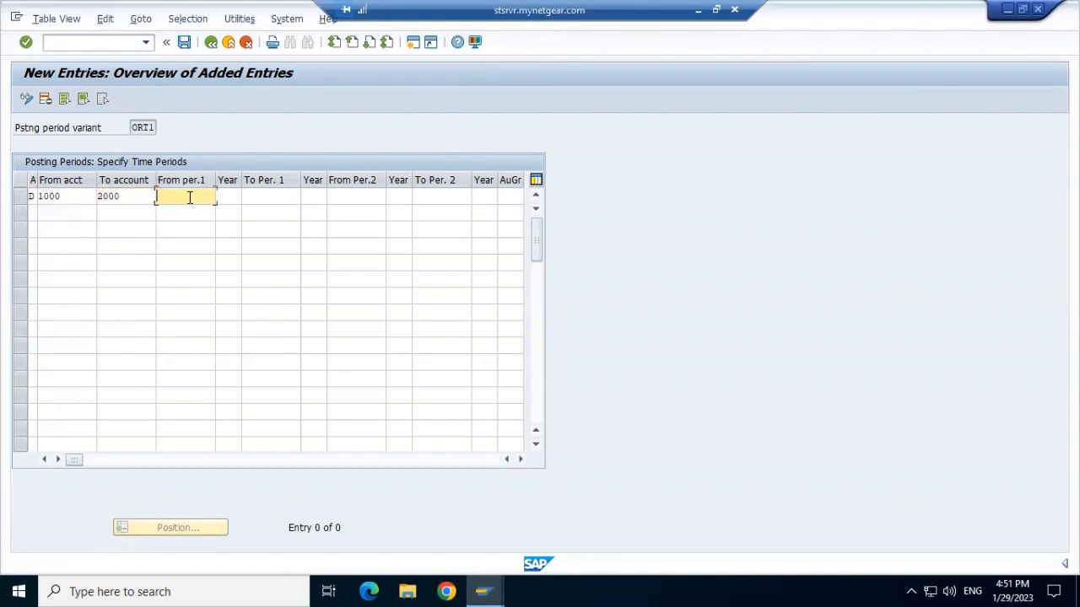
text(202)
key(BackSpace)
key(BackSpace)
key(BackSpace)
text(12)
click(232, 195)
text(2021)
click(175, 198)
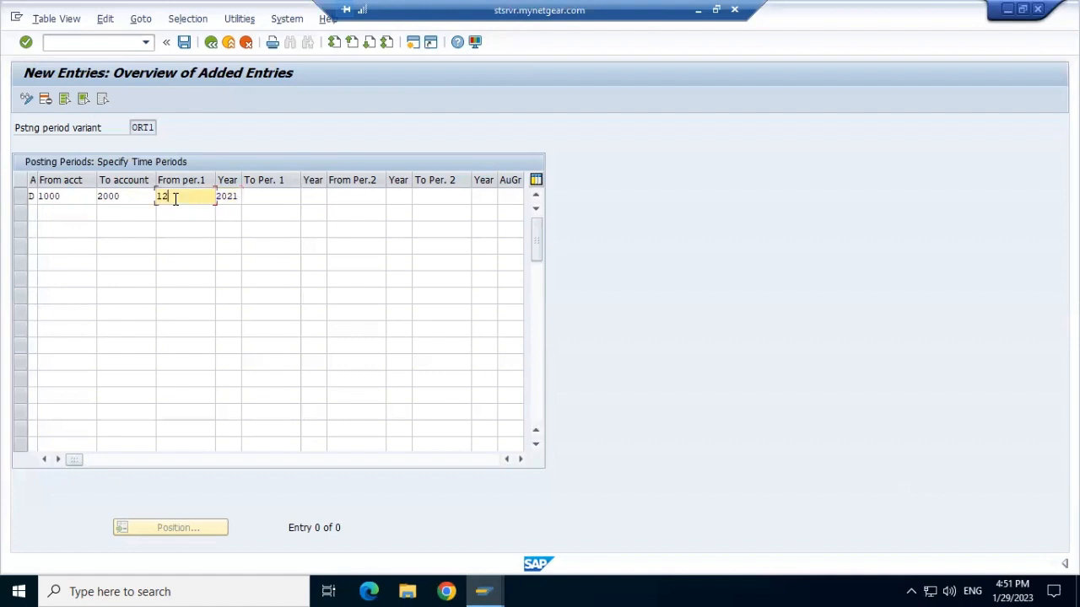
click(274, 199)
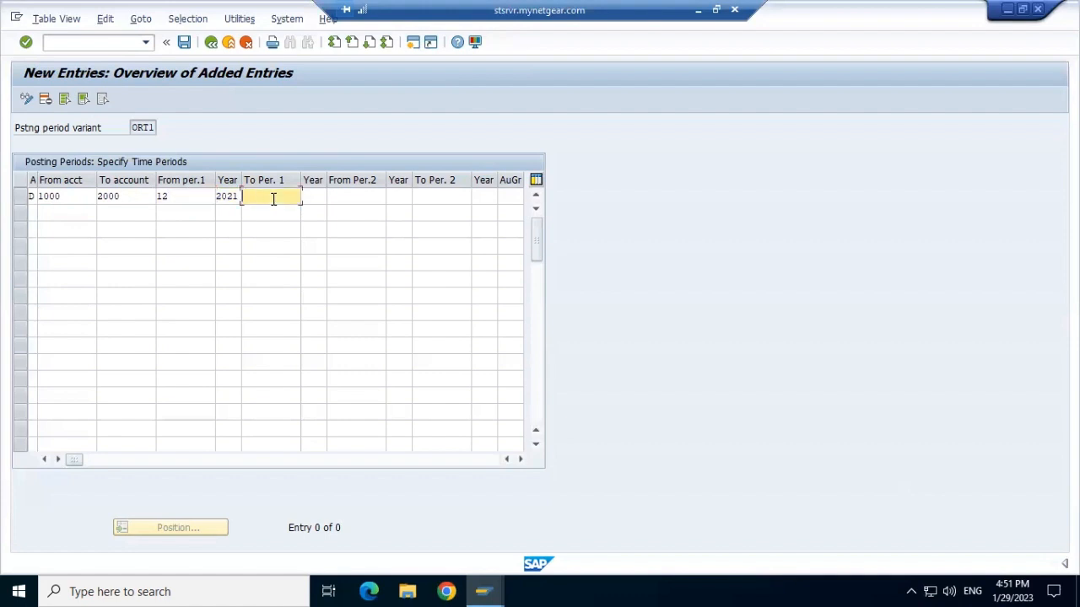
text(12)
click(312, 199)
text(2022)
Set the second posting period from period 12 of 2022 to period 12 of 2023 and save under the customizing request.
click(362, 195)
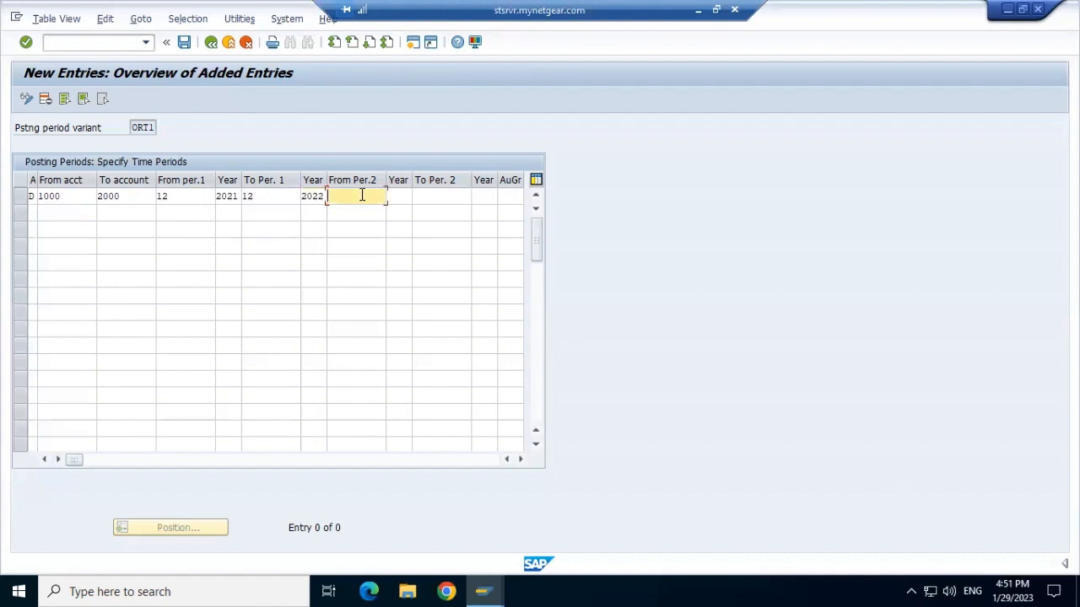
text(12)
click(400, 196)
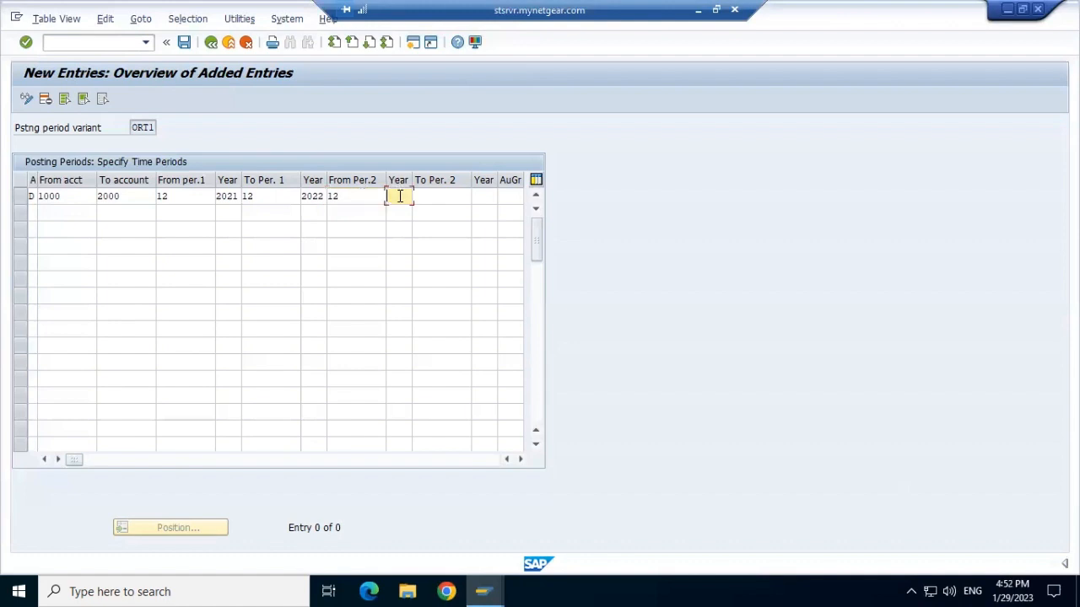
text(2023)
key(BackSpace)
text(2)
click(444, 195)
text(12)
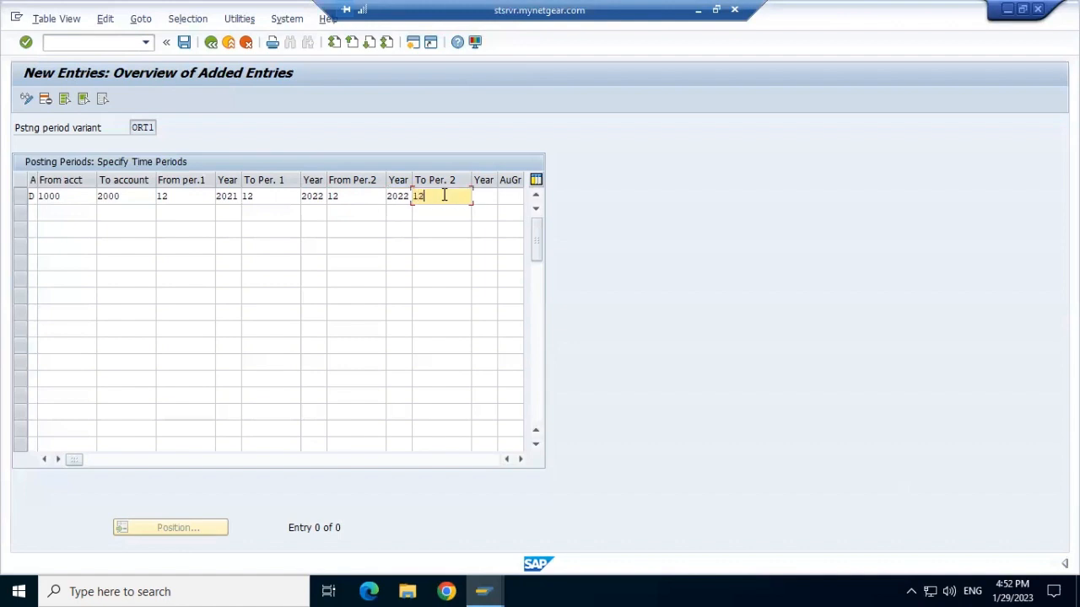
click(492, 195)
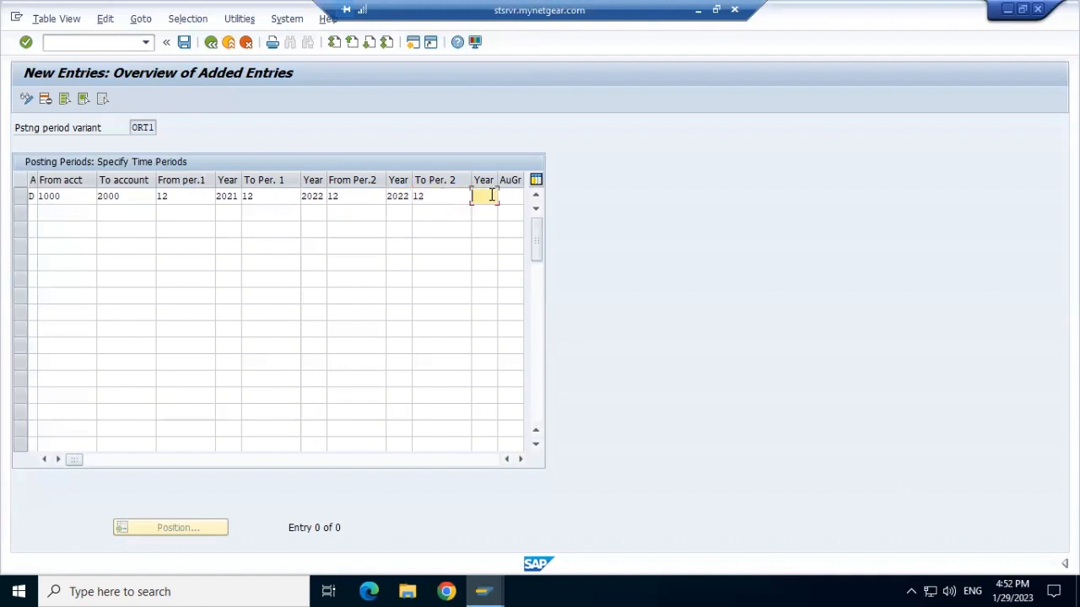
text(2023)
click(185, 42)
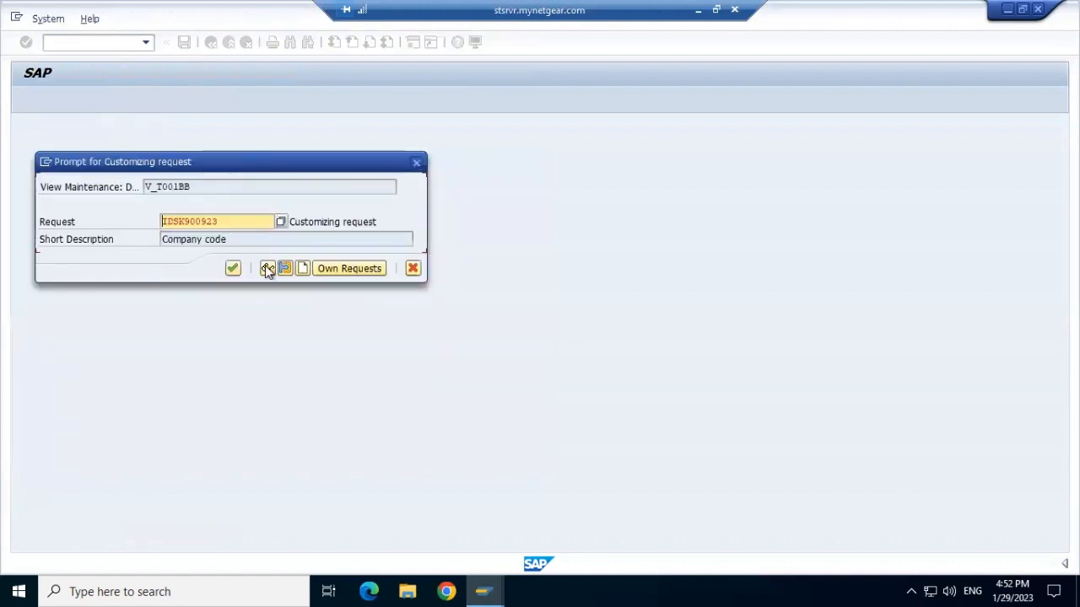
click(232, 268)
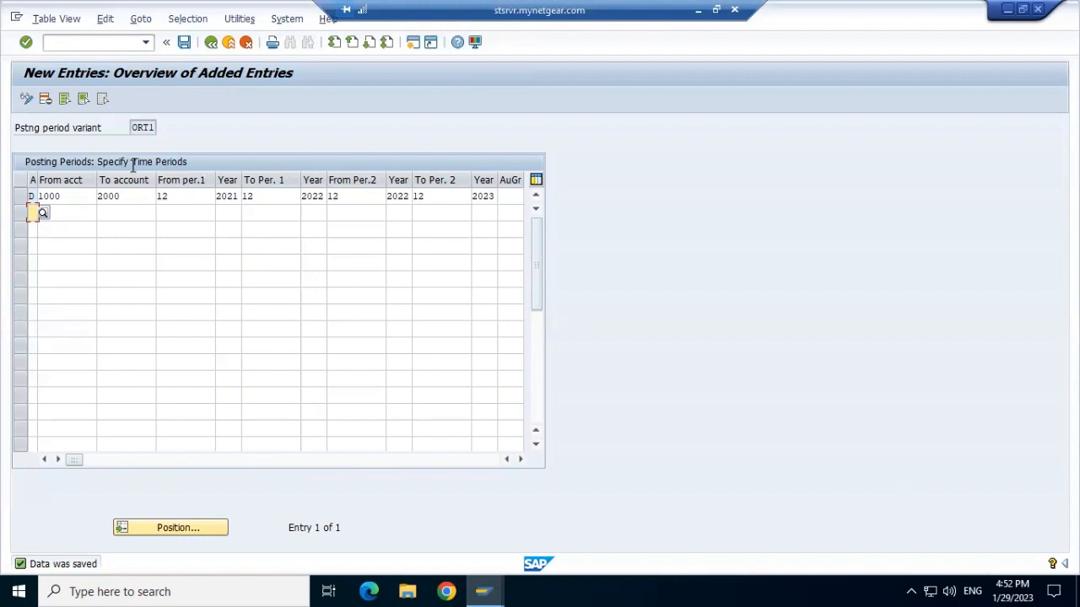
Add a second entry with account type V Contract accounts covering accounts 2000 to 3000.
click(42, 215)
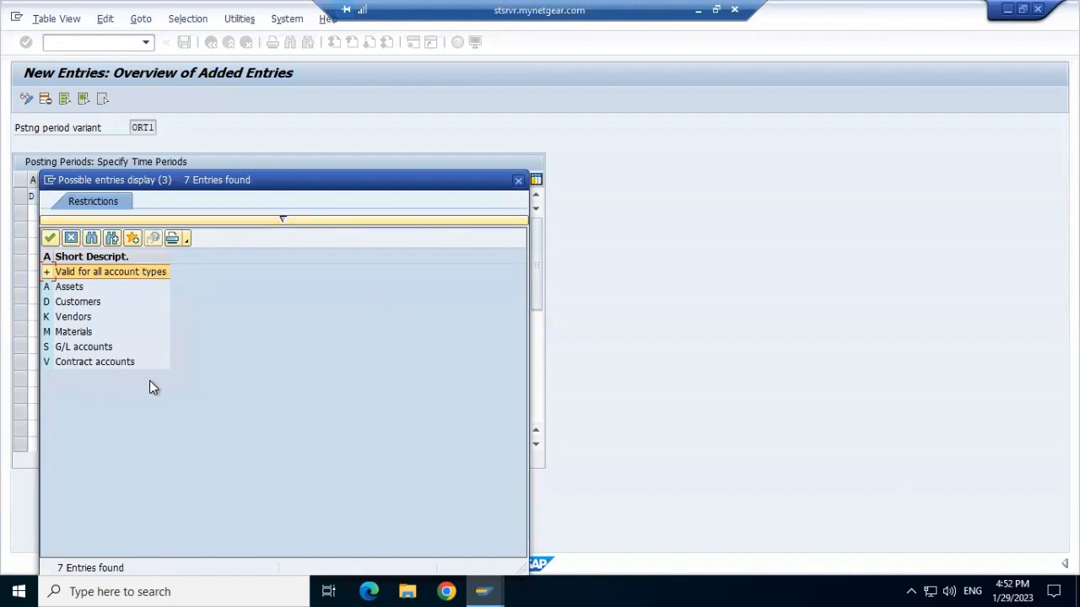
double_click(86, 362)
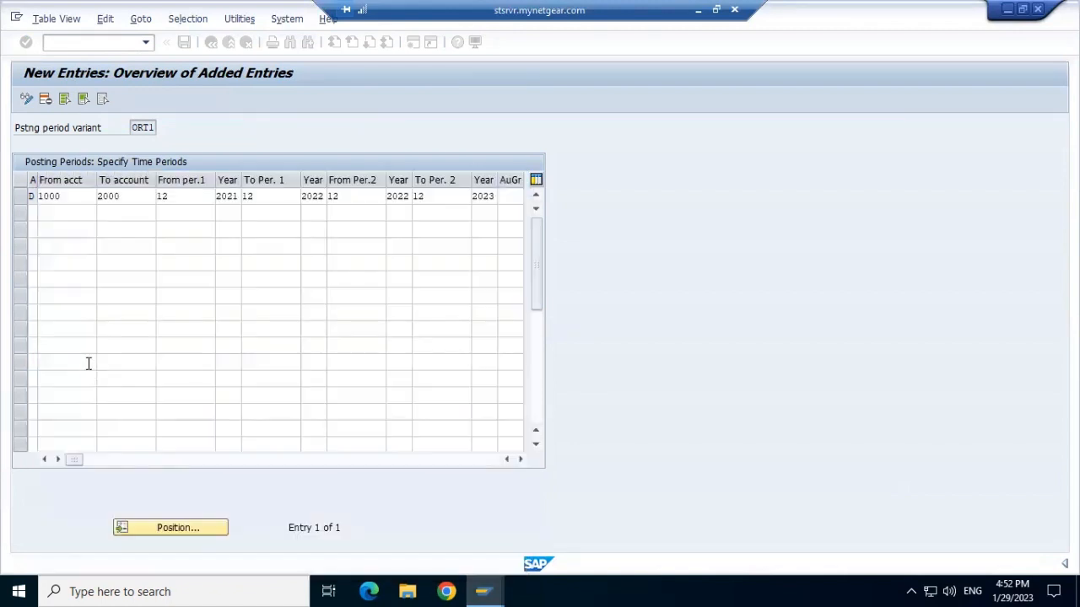
click(76, 215)
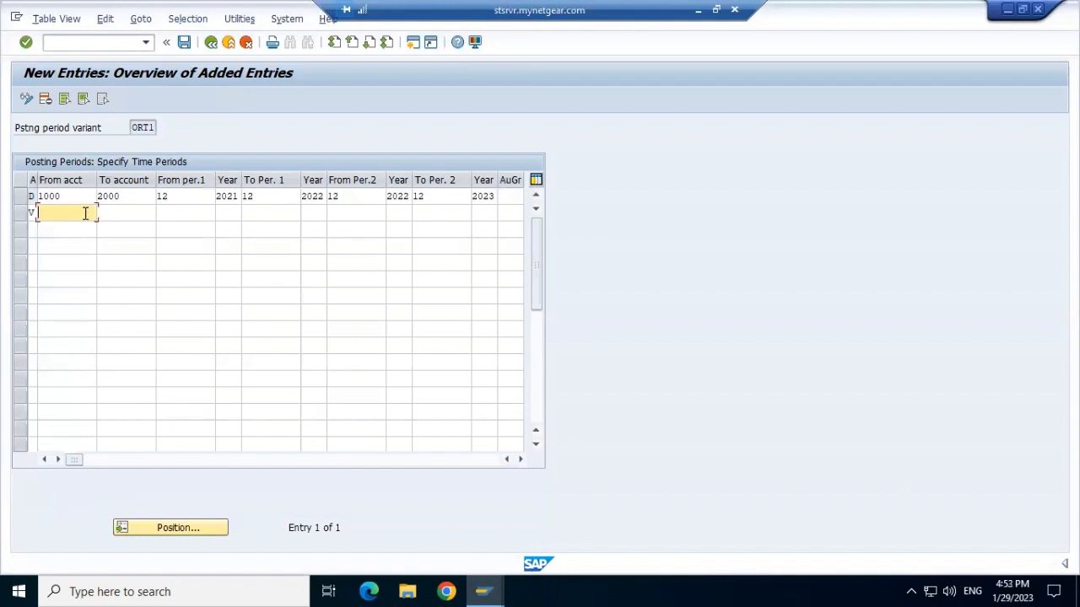
text(2000)
click(121, 213)
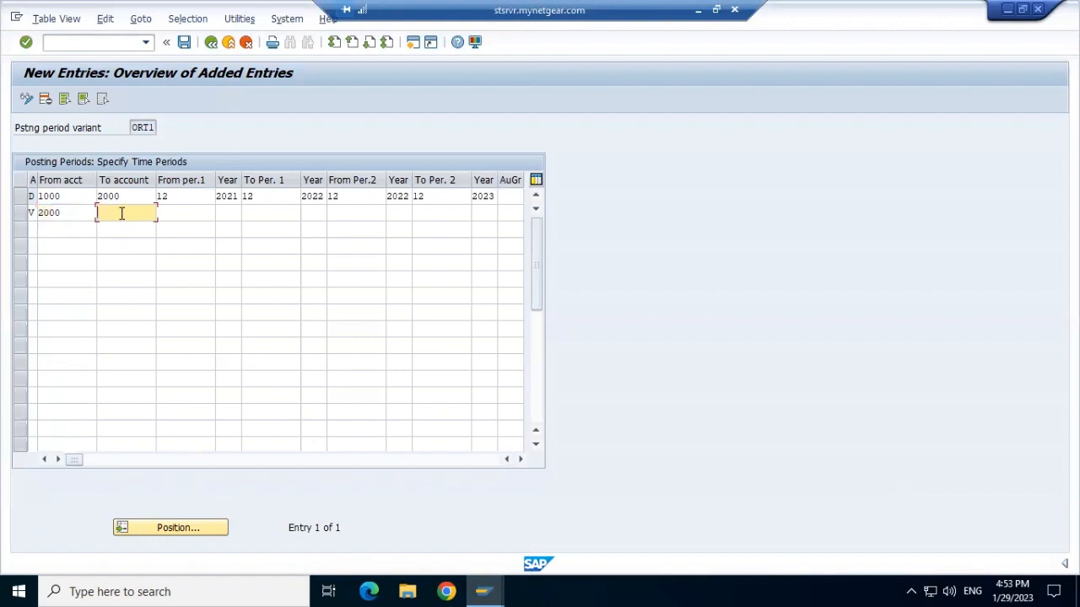
text(3000)
Set the second entry's periods from 12/2021 to 12/2022 and from 12/2022 to 12/2023.
click(179, 208)
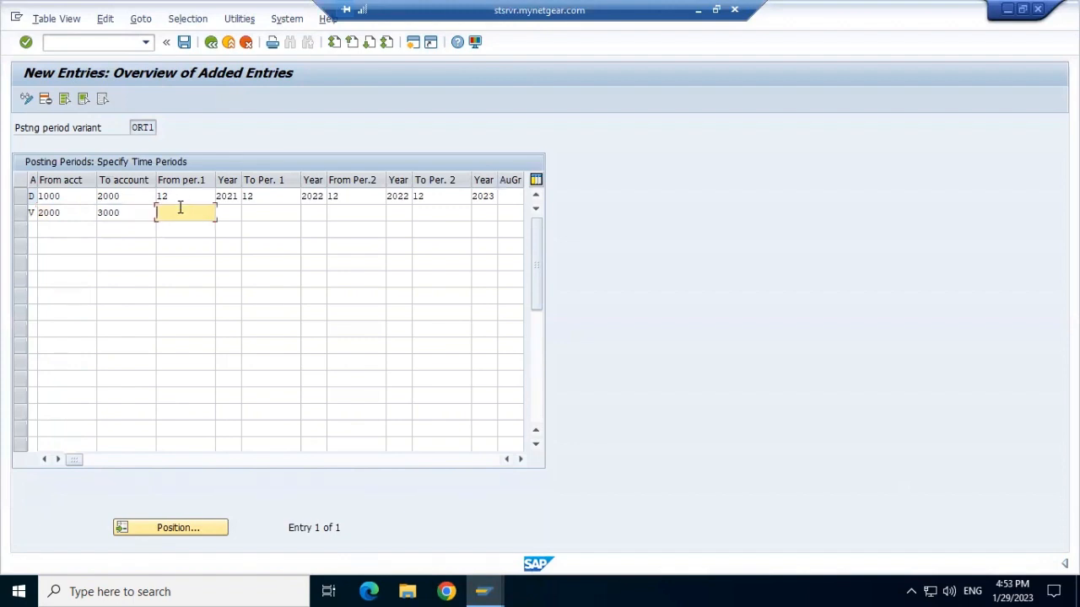
text(12)
click(232, 211)
text(2021)
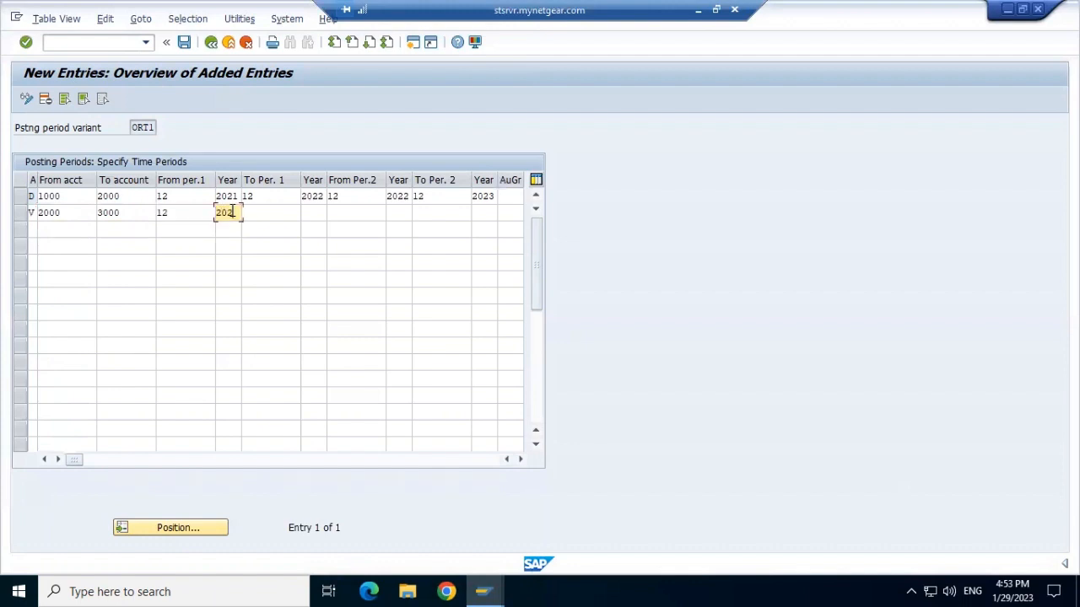
click(279, 212)
text(12)
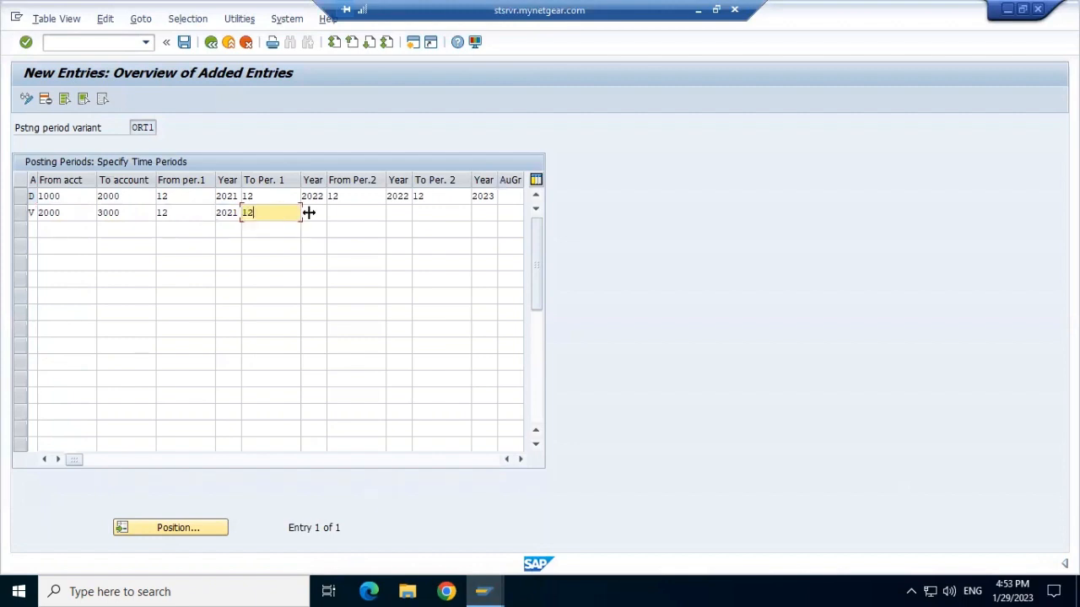
click(314, 212)
text(2022)
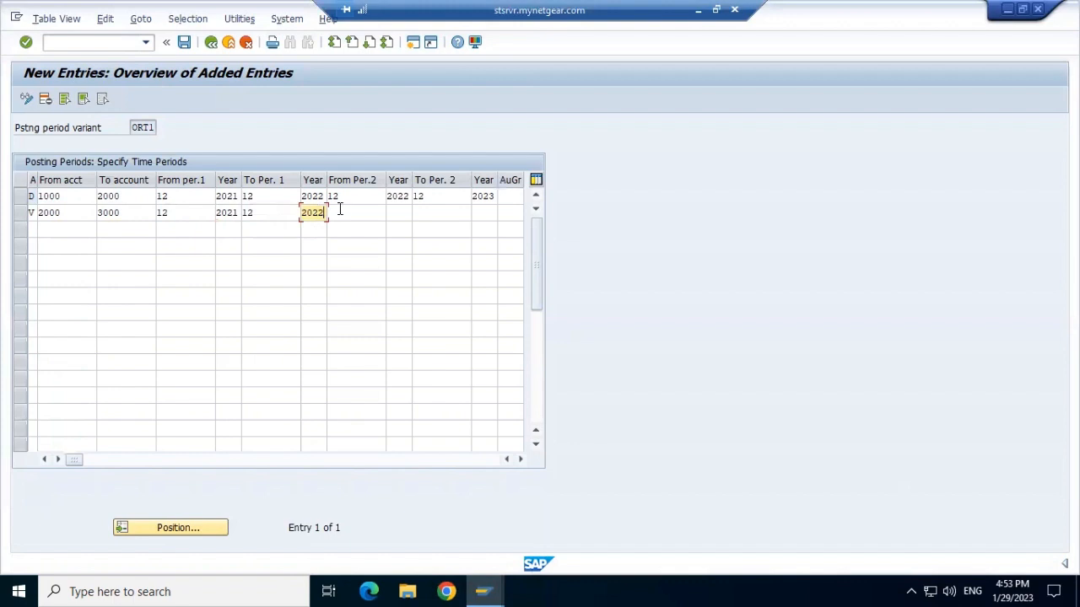
click(339, 209)
text(12)
click(400, 213)
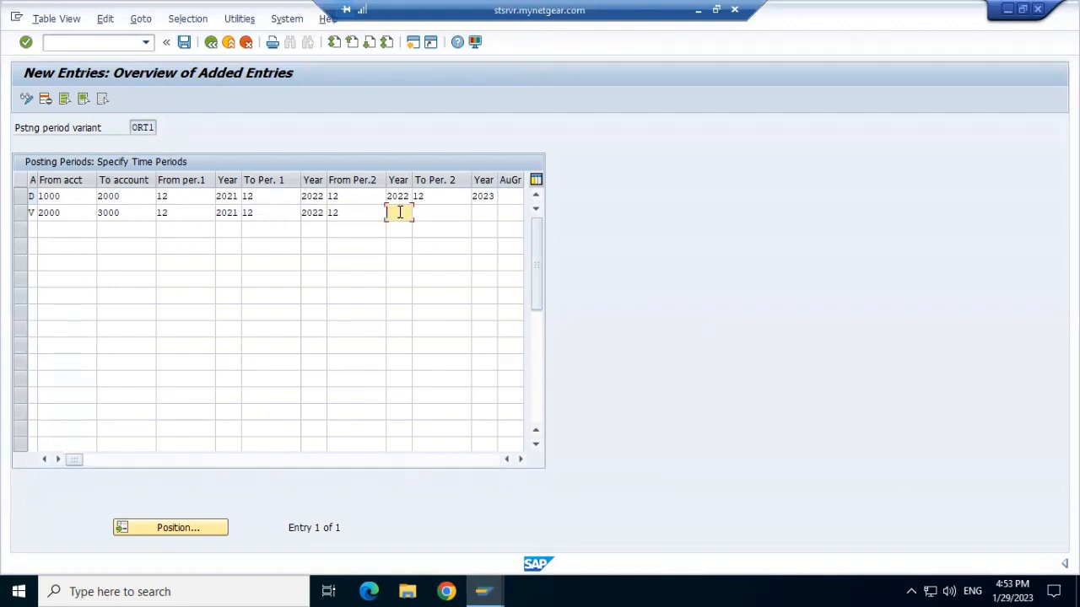
text(2022)
click(440, 213)
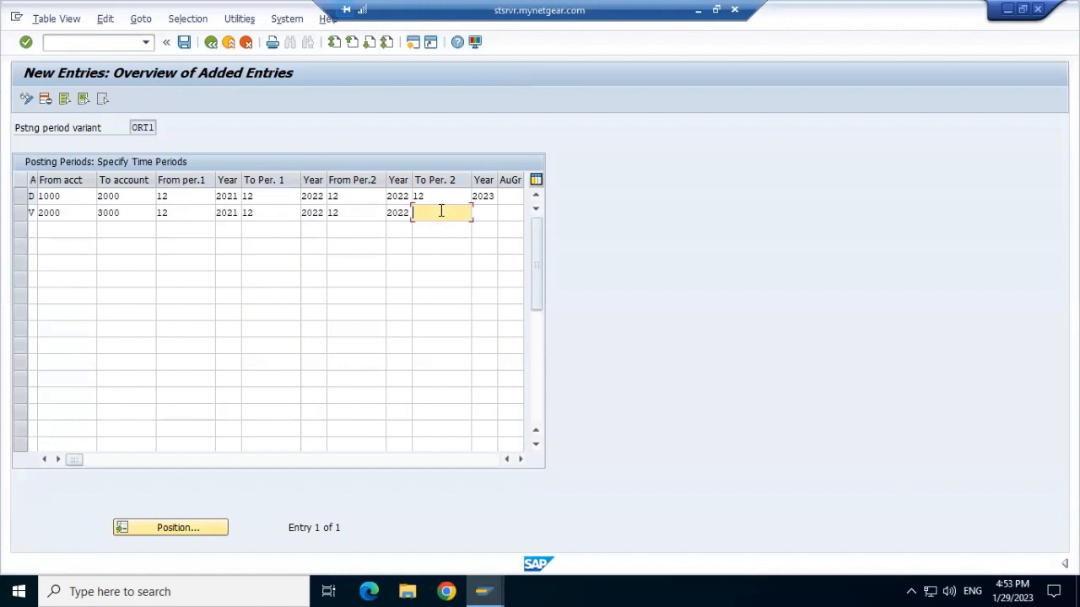
text(12)
click(488, 207)
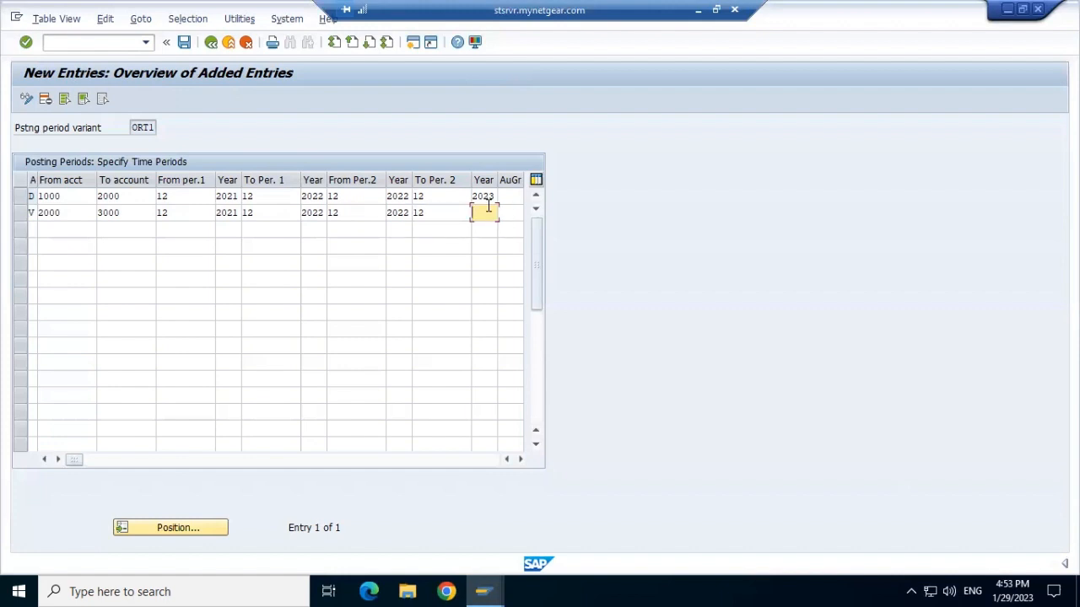
text(2023)
Try saving the second entry with account type + for all account types, then discard the unsaved changes.
click(184, 42)
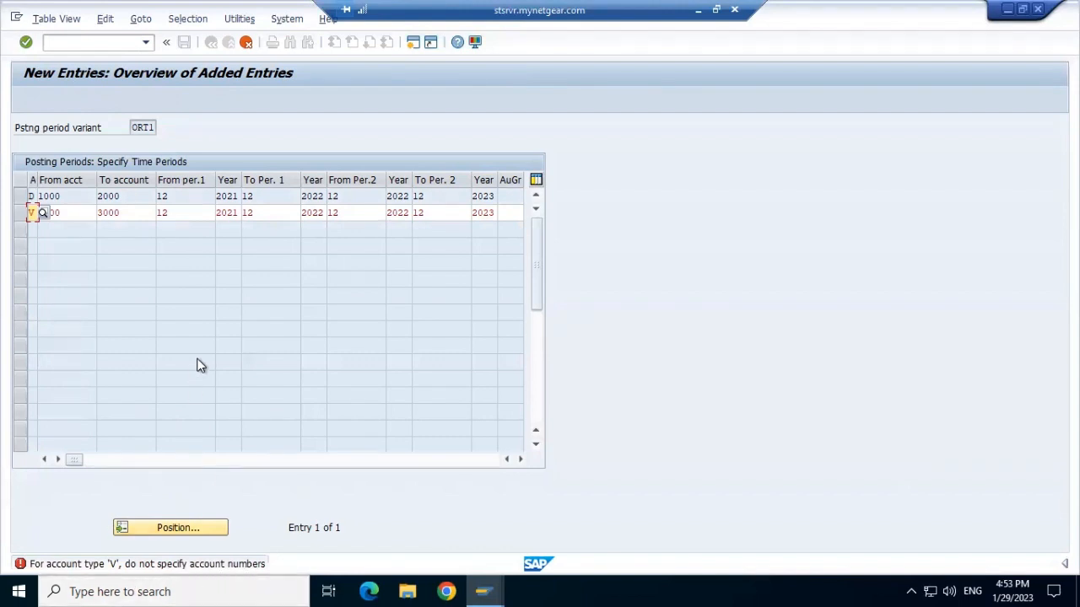
click(42, 212)
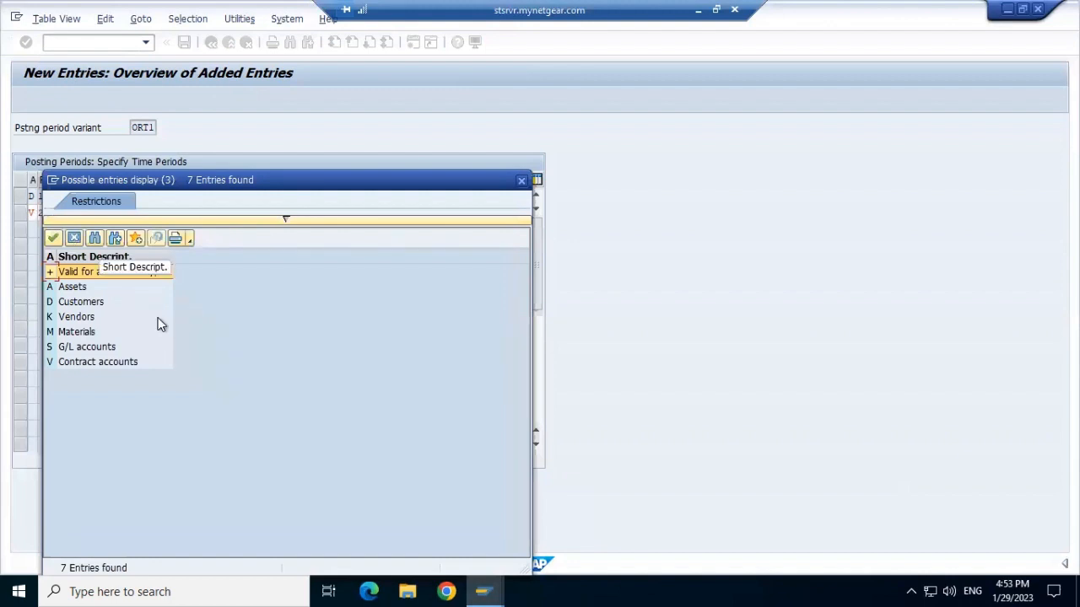
double_click(87, 273)
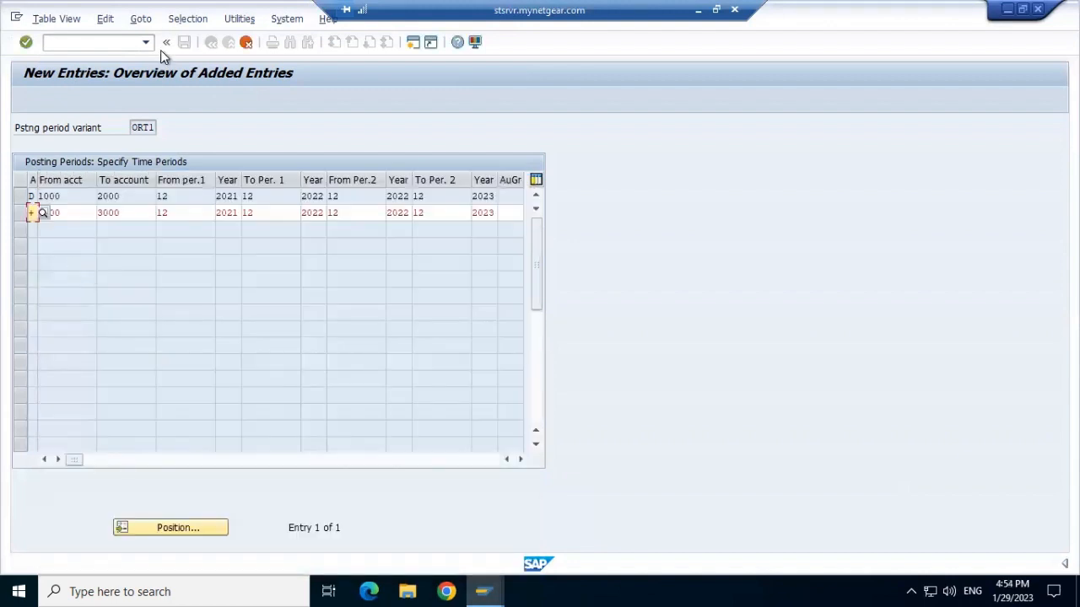
key(Return)
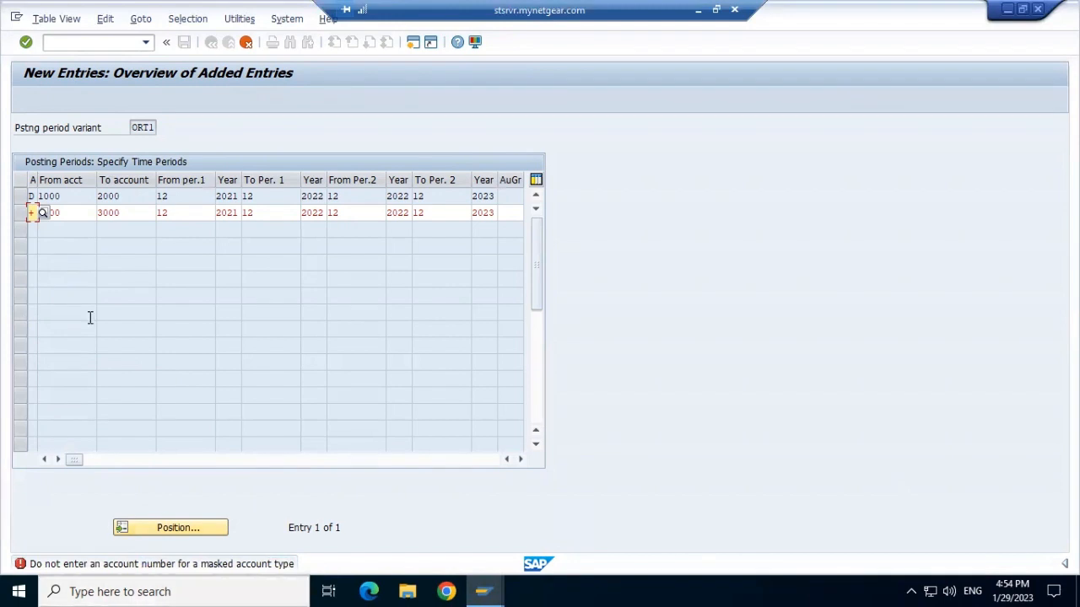
click(62, 212)
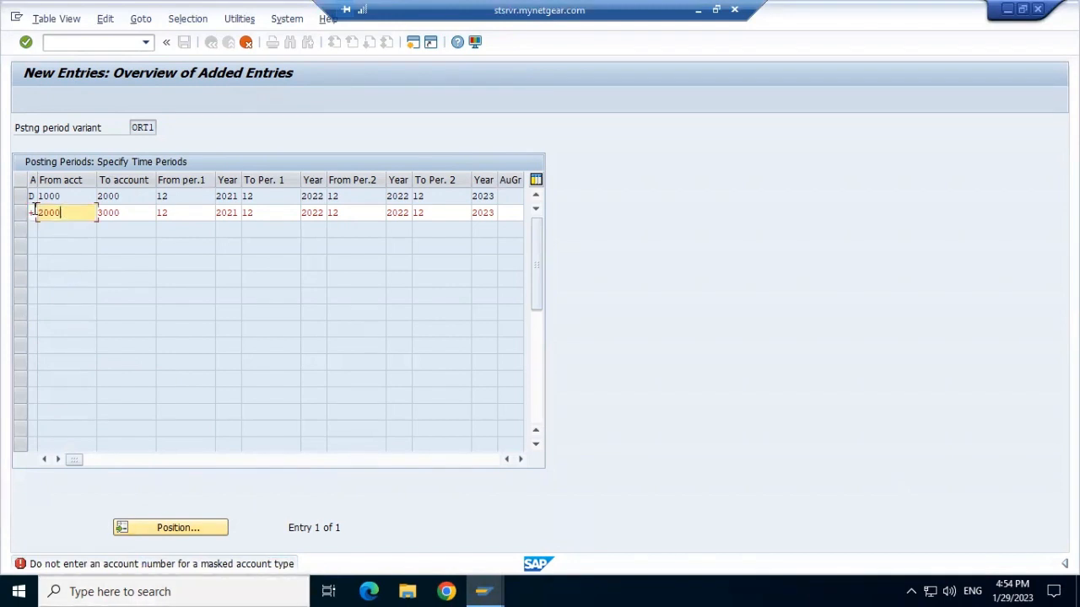
click(246, 43)
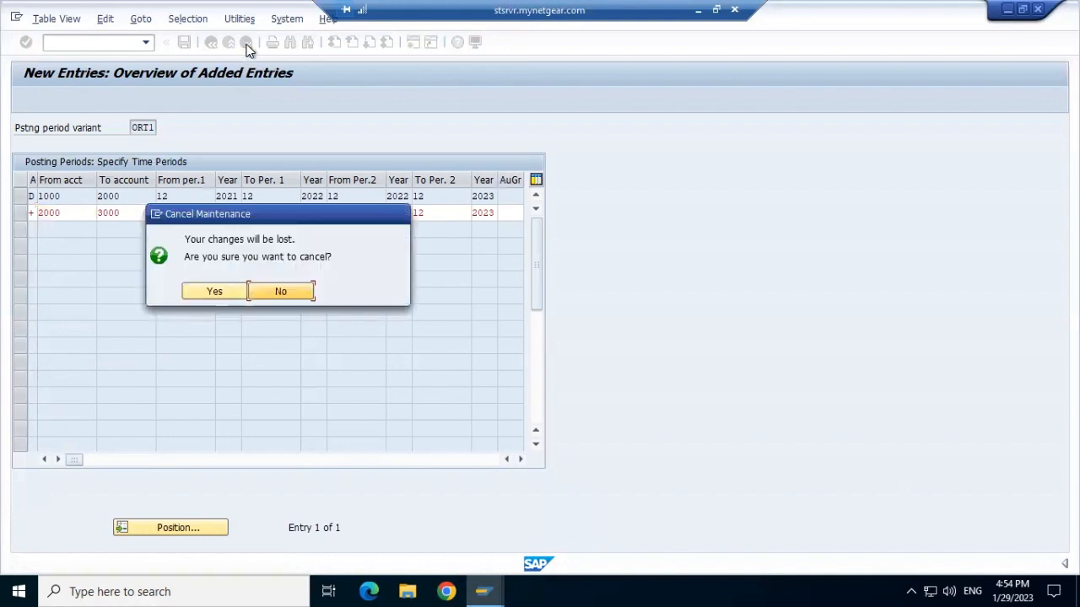
click(211, 293)
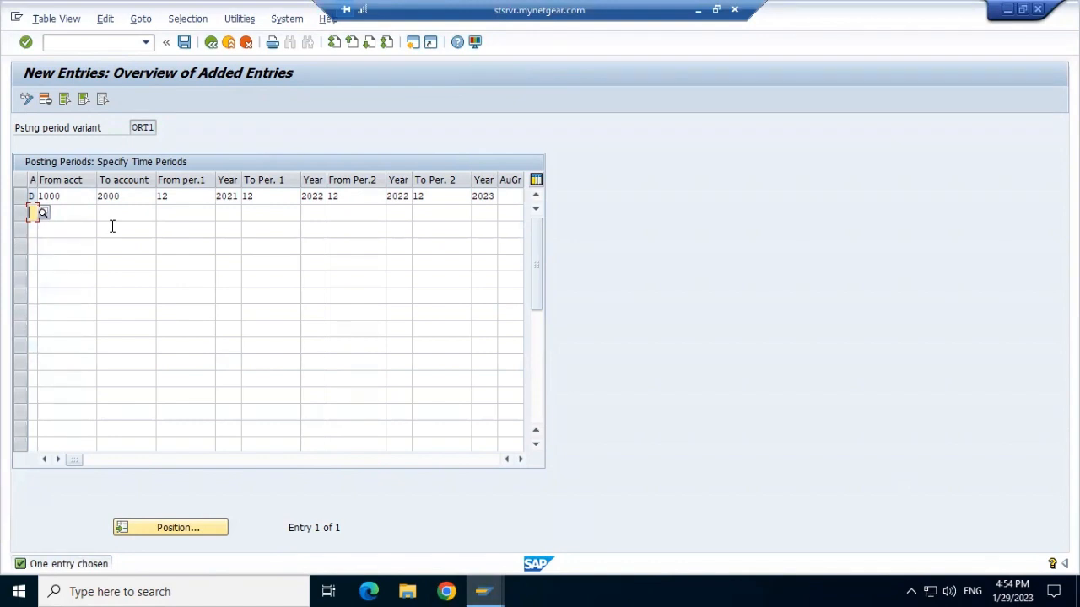
Save the posting period variant and exit back to the SAP Easy Access menu.
click(183, 42)
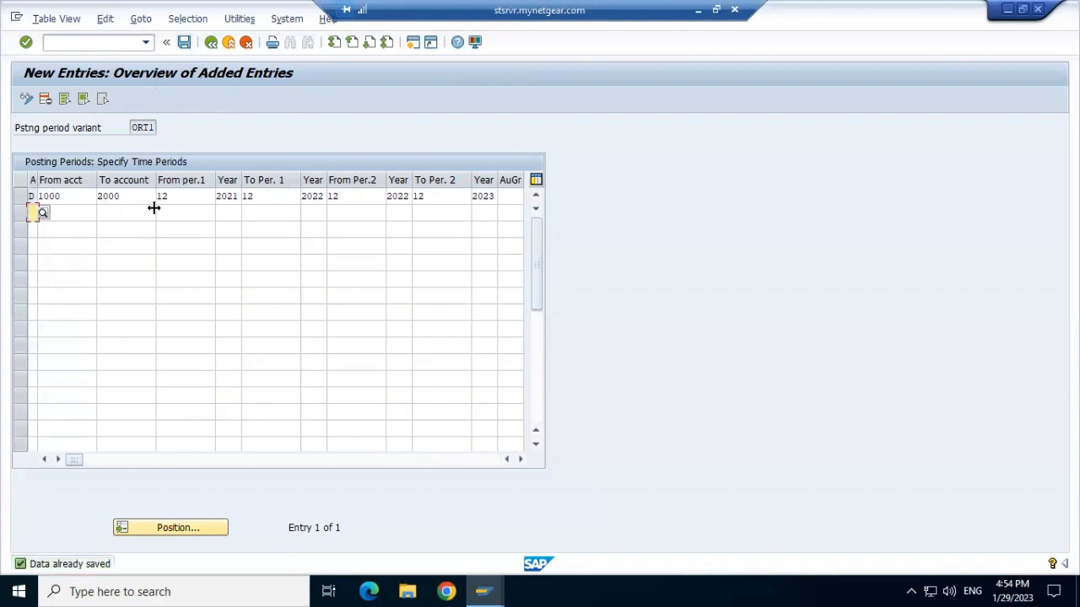
click(212, 43)
click(210, 44)
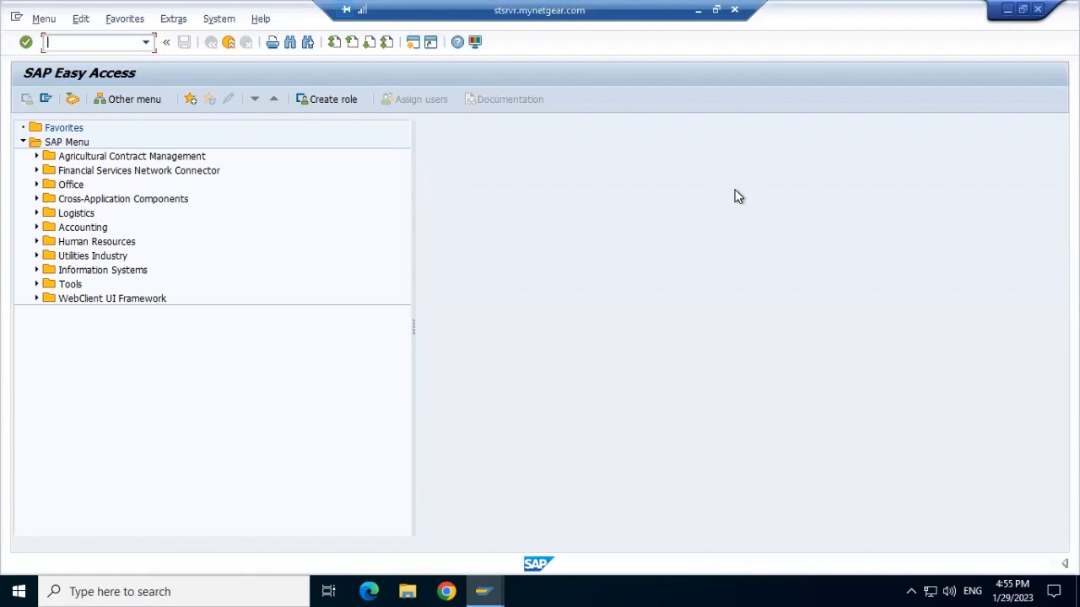
Switch to PowerPoint and delete the watermark picture on the SPRO slide.
click(695, 12)
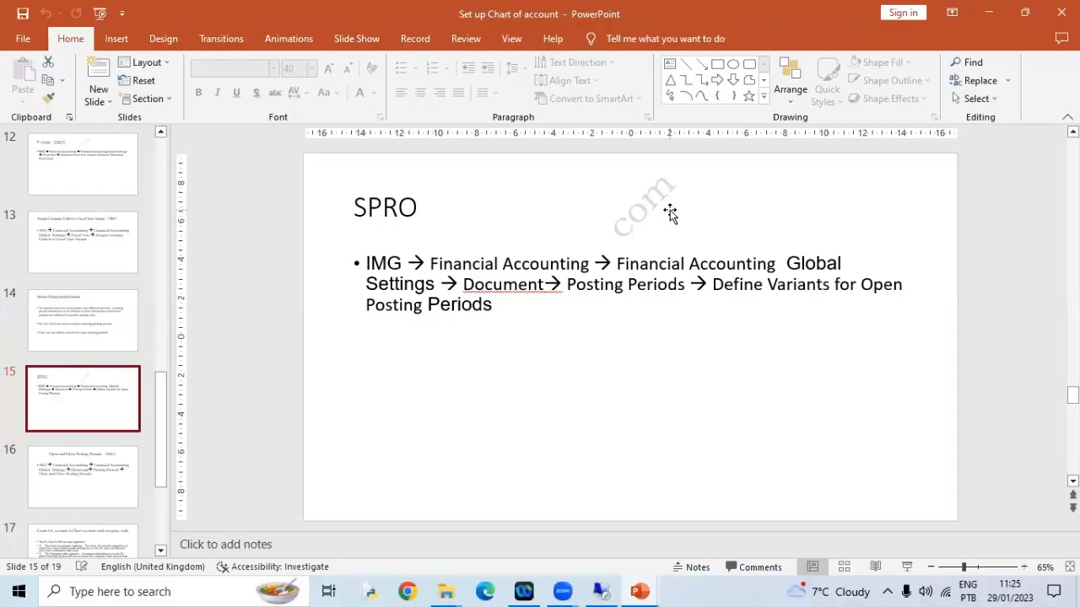
click(670, 213)
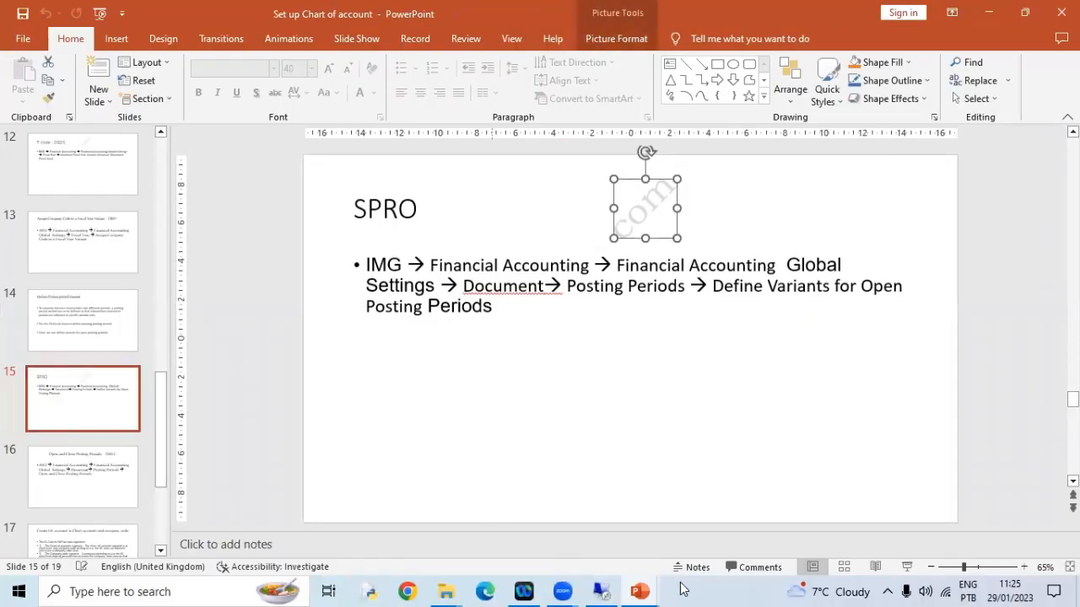
click(665, 509)
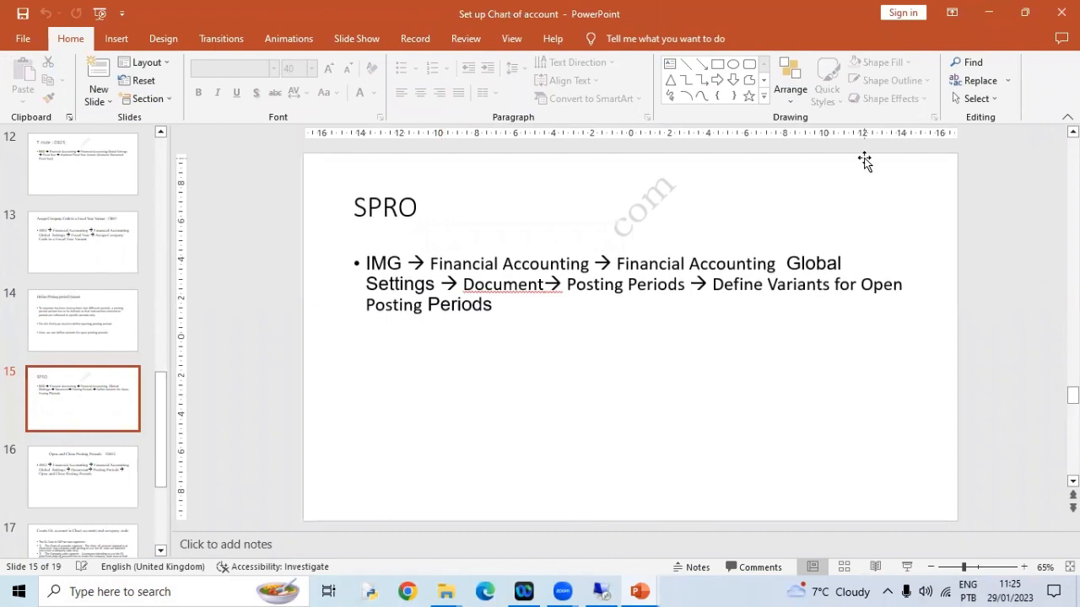
click(665, 196)
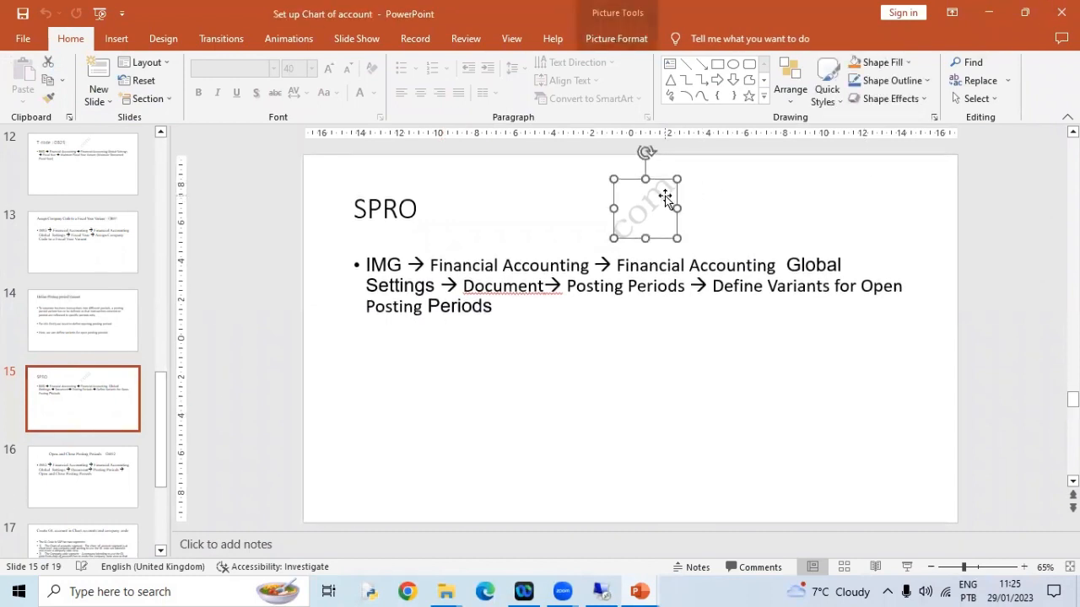
key(Delete)
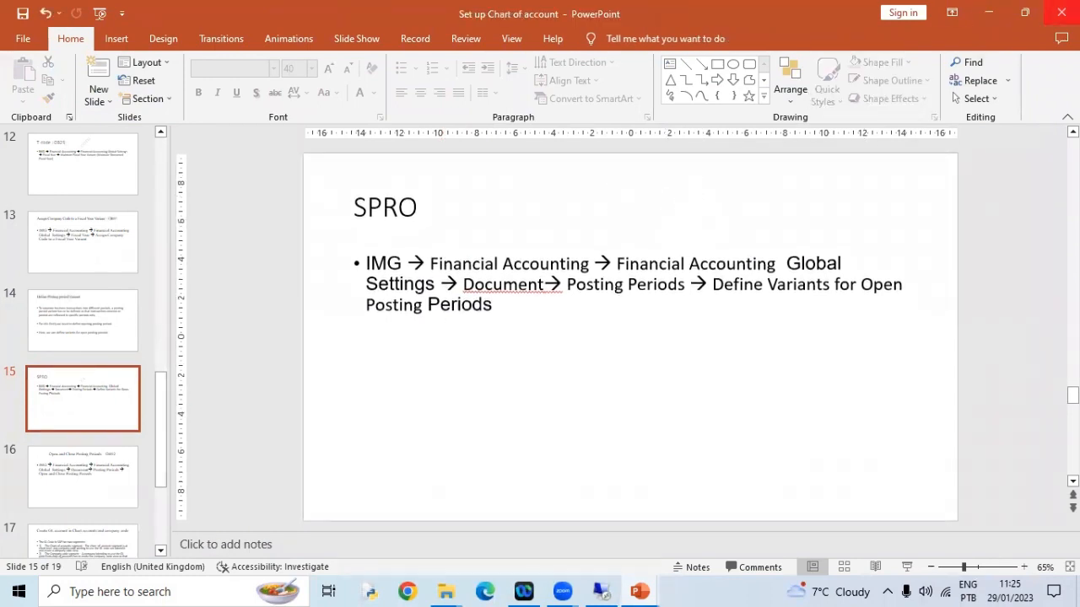